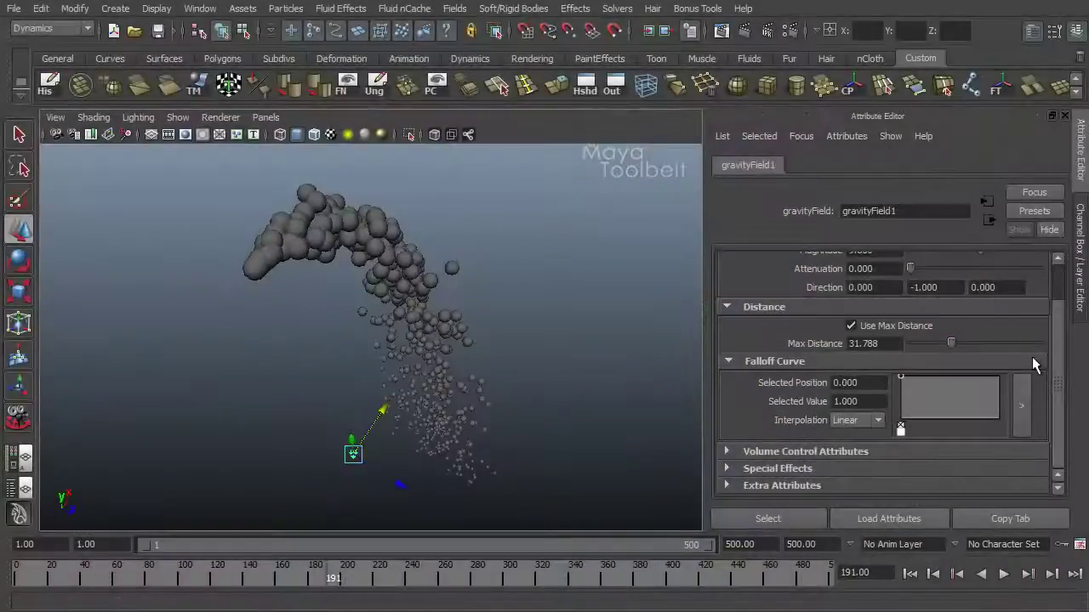
Step: Turn off Use Max Distance for gravityField1 and set its Volume Shape to Cone
click(893, 326)
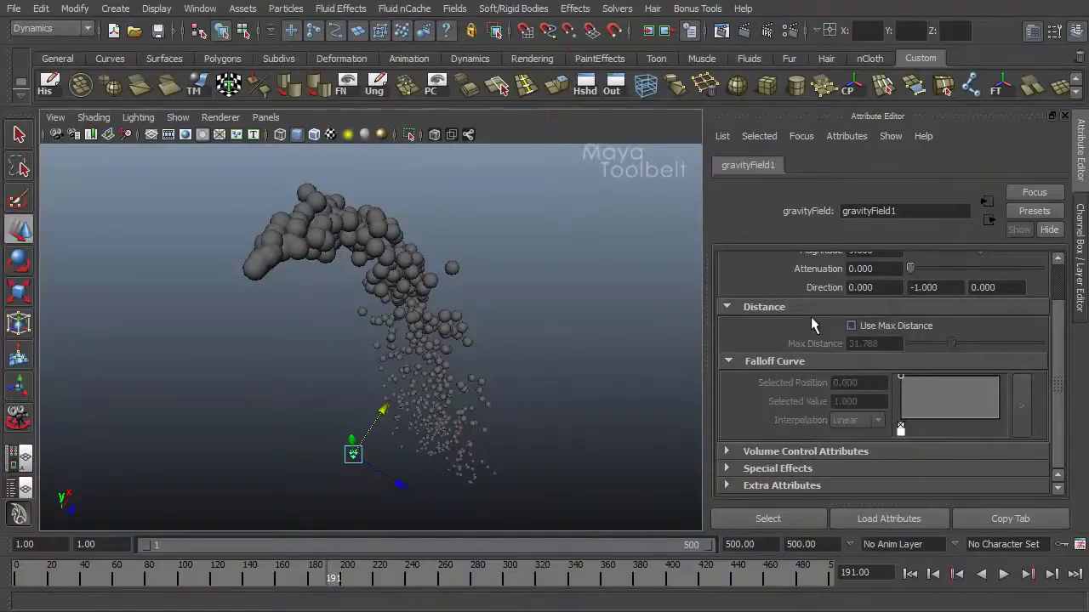
click(729, 308)
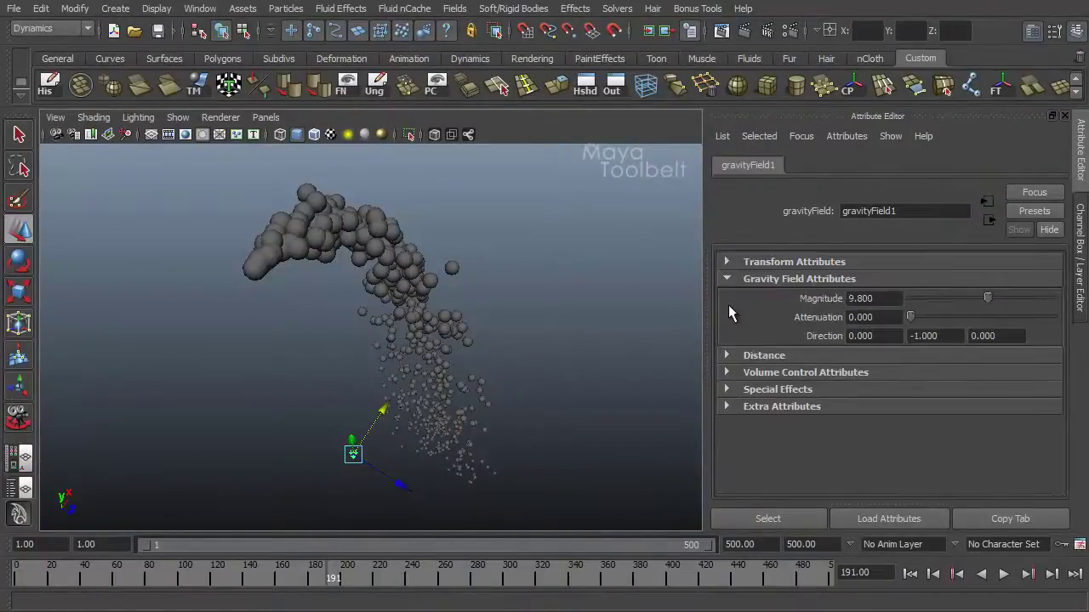
click(726, 372)
scroll(806, 379, down, 2)
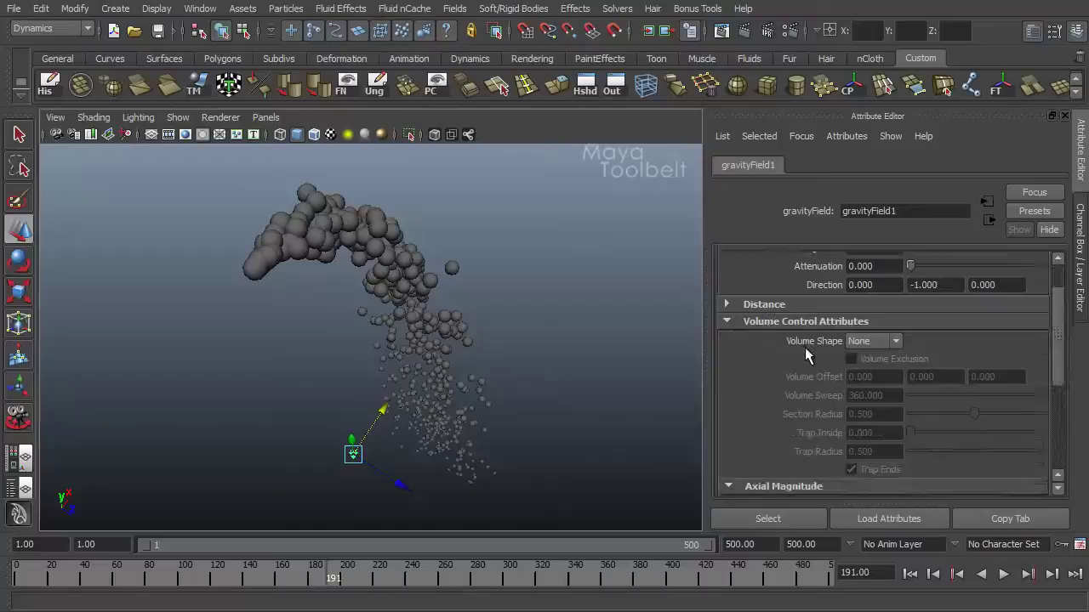
scroll(783, 381, down, 2)
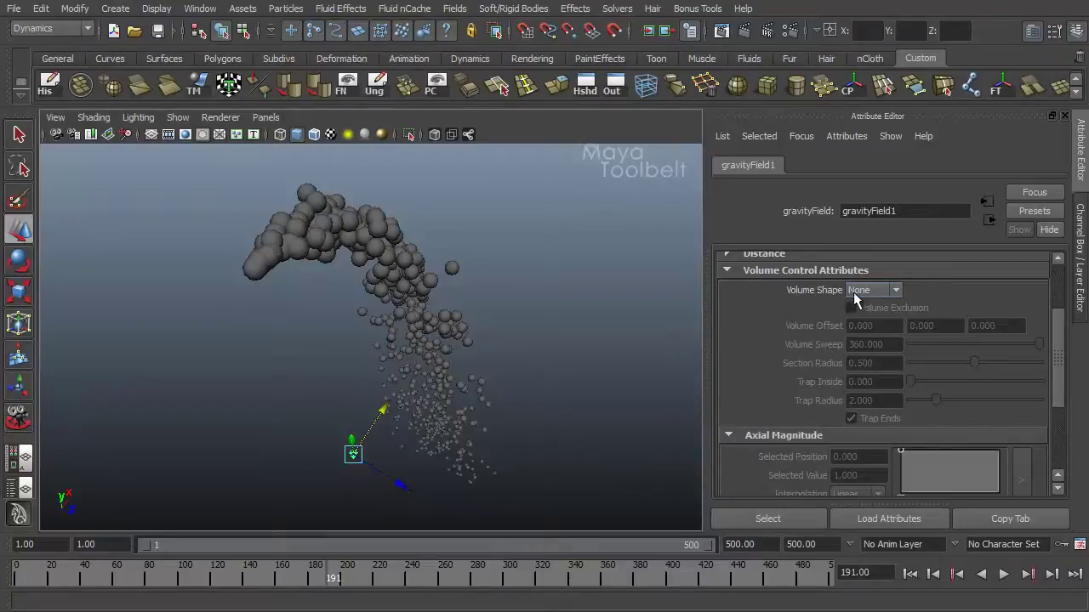
click(886, 292)
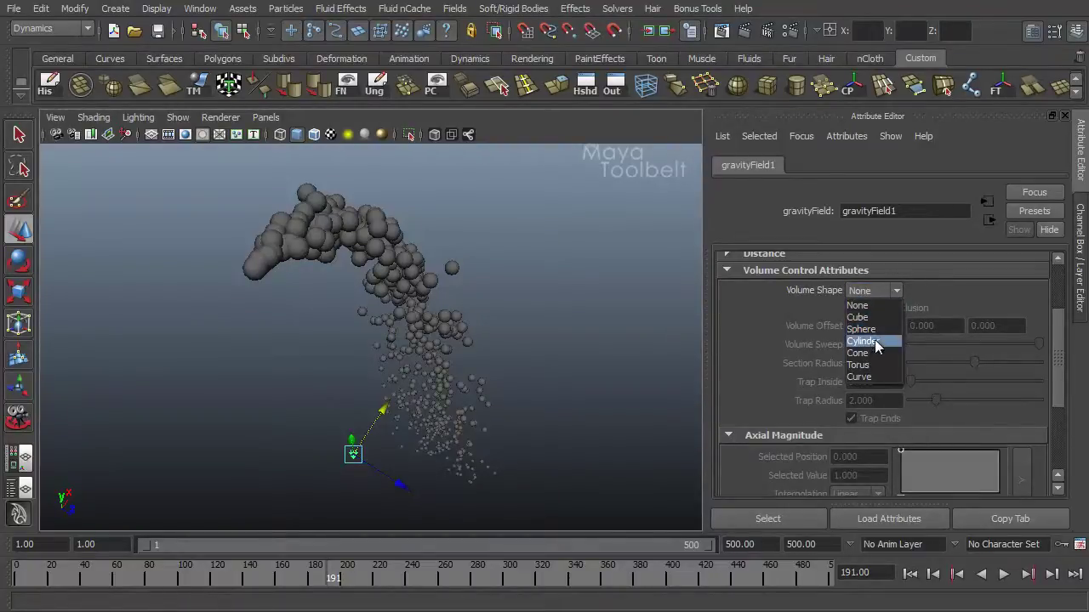
click(859, 353)
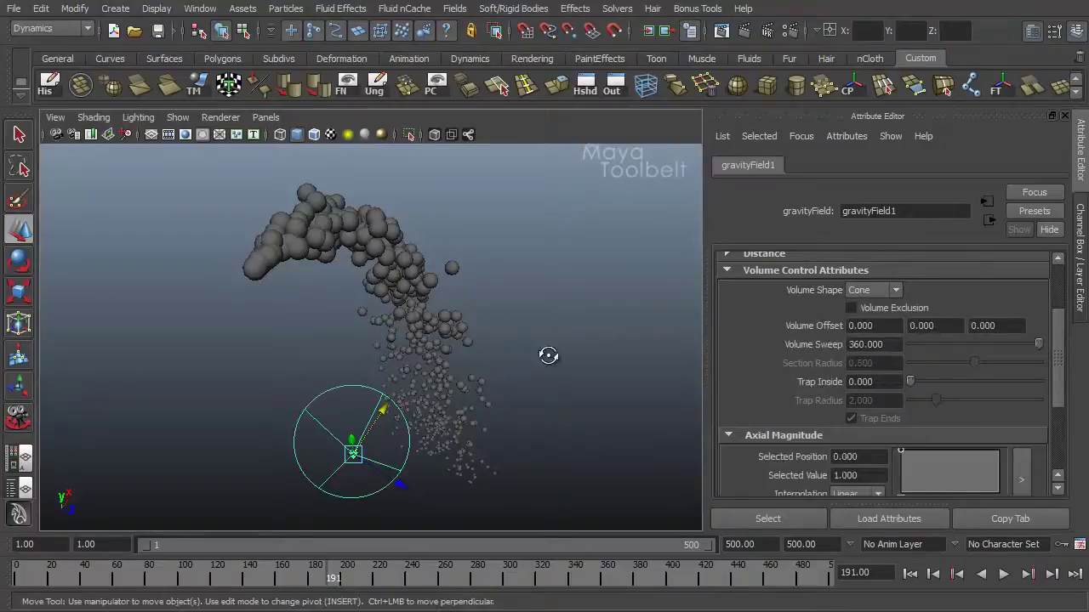
Step: Scale the cone field up uniformly and stretch it taller along its axis
alt+drag(548, 356, 575, 291)
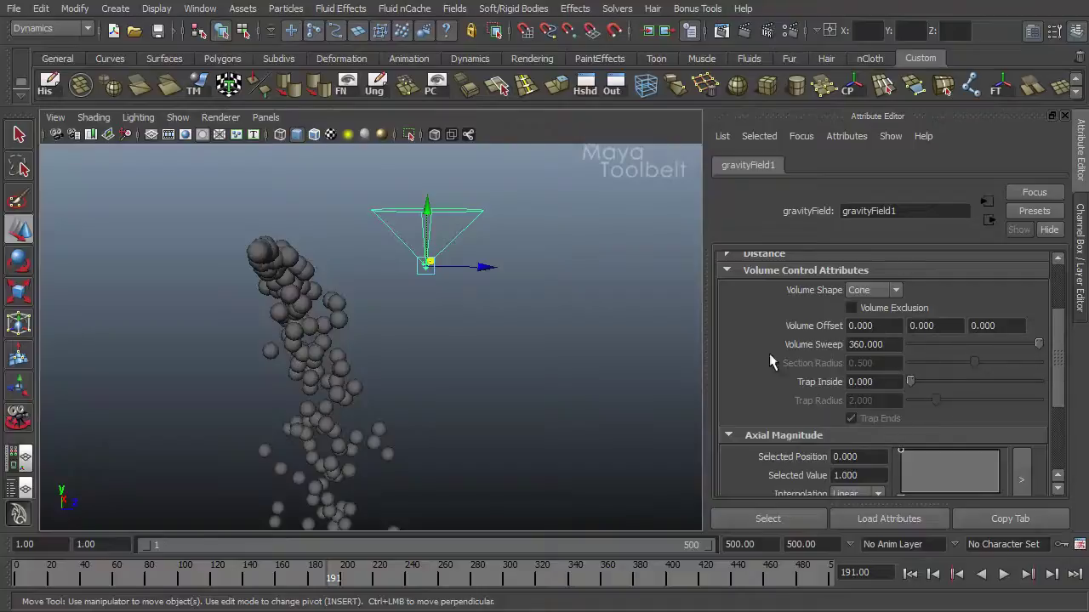
alt+drag(575, 365, 565, 343)
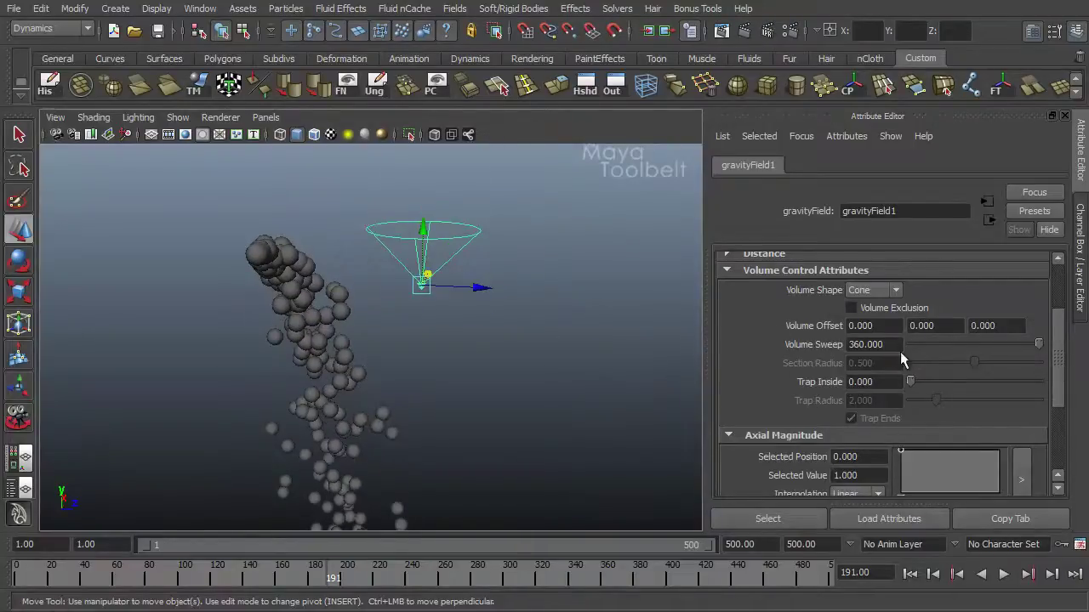
key(r)
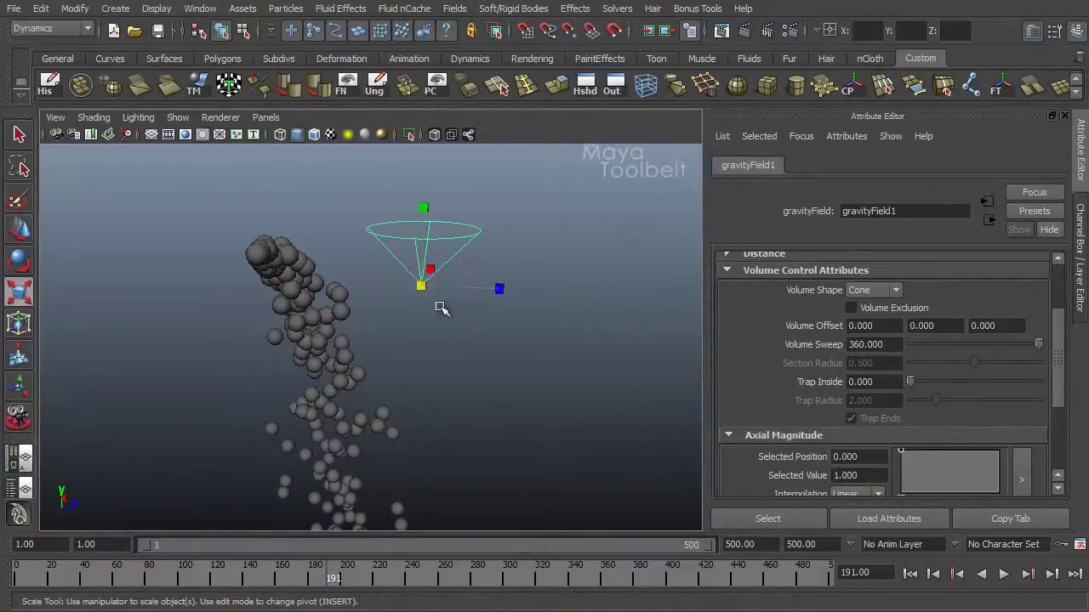
drag(423, 286, 425, 207)
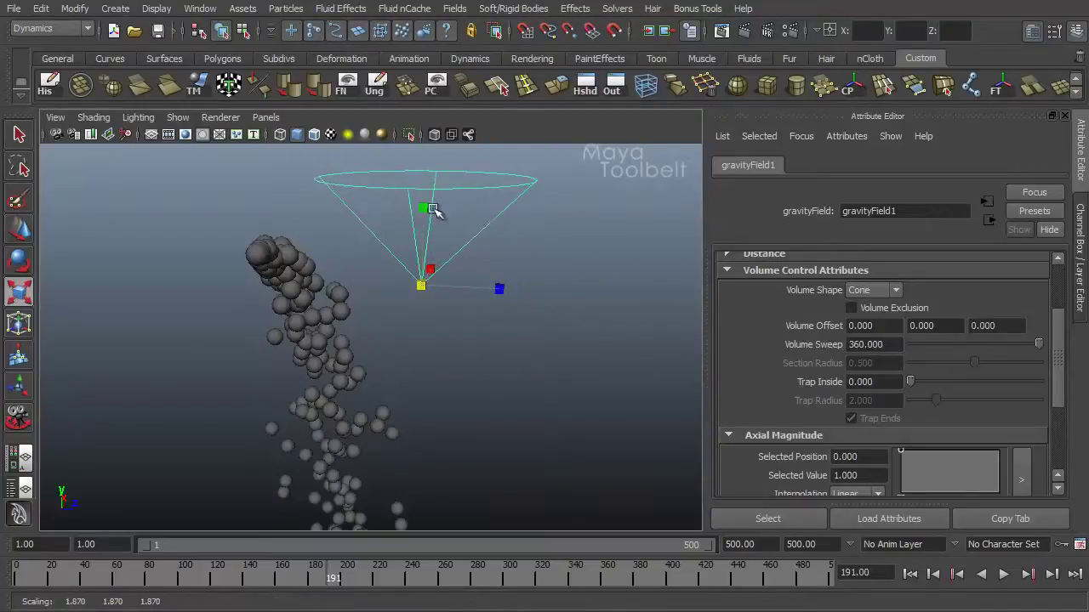
click(423, 170)
alt+drag(427, 153, 584, 333)
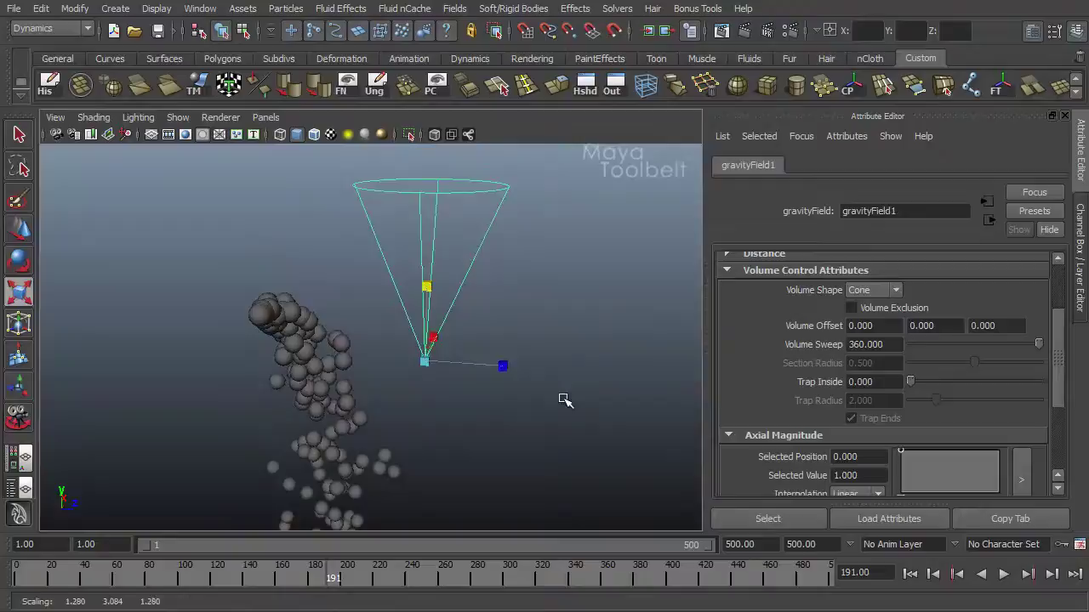
Step: Tilt the cone field and move it upward
key(e)
alt+drag(564, 399, 553, 377)
drag(464, 338, 536, 400)
key(w)
drag(411, 195, 408, 191)
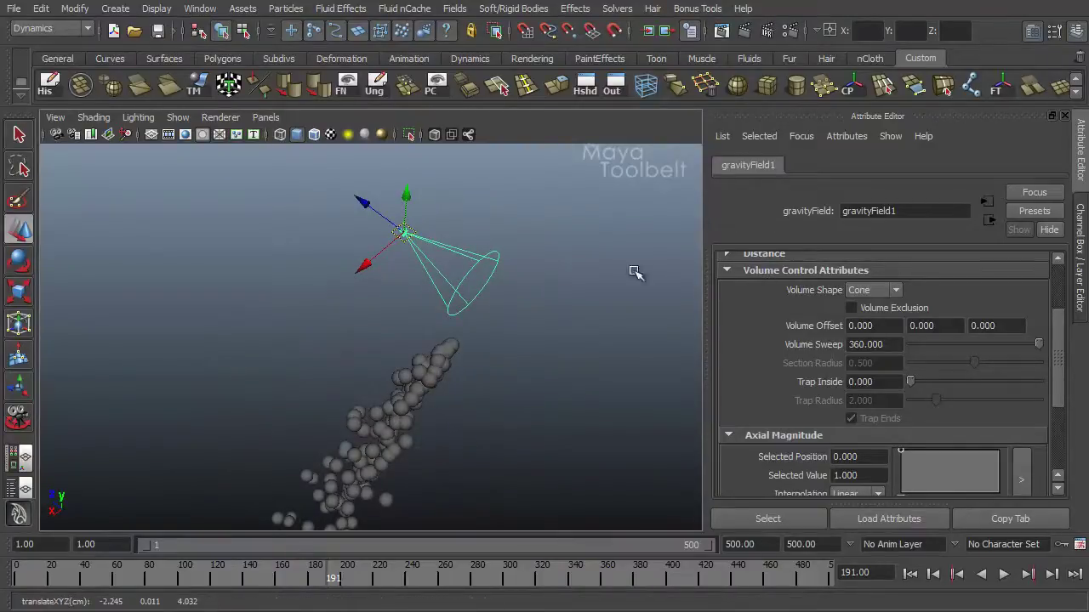
Step: Reselect the cone field, rotate it toward the particles and move it down-left into the stream
click(383, 307)
click(377, 346)
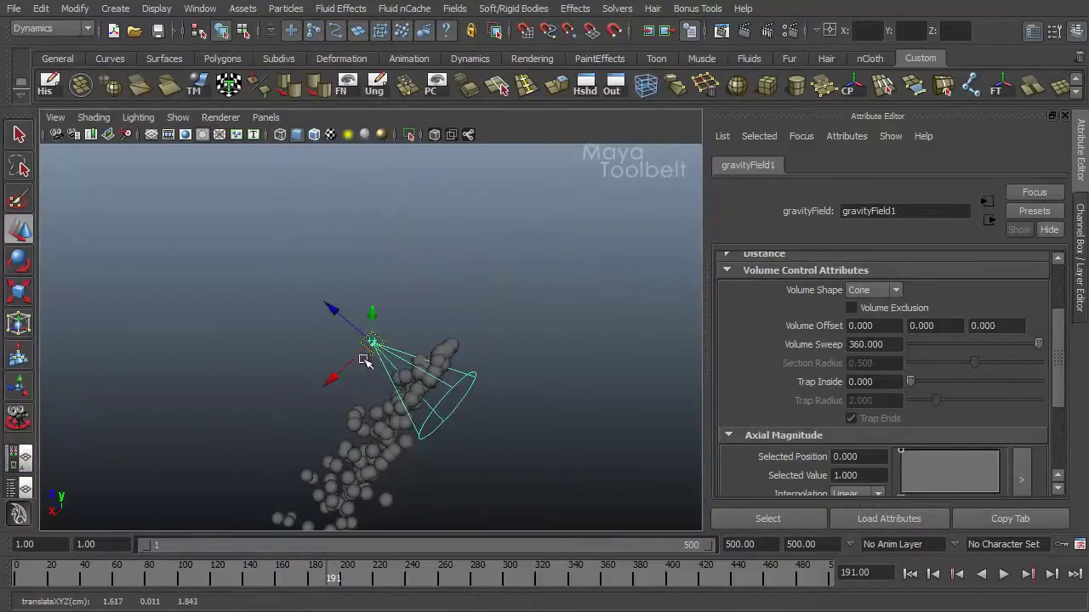
alt+drag(365, 360, 482, 313)
alt+right_drag(481, 313, 488, 360)
alt+drag(488, 360, 365, 403)
alt+middle_drag(365, 403, 386, 350)
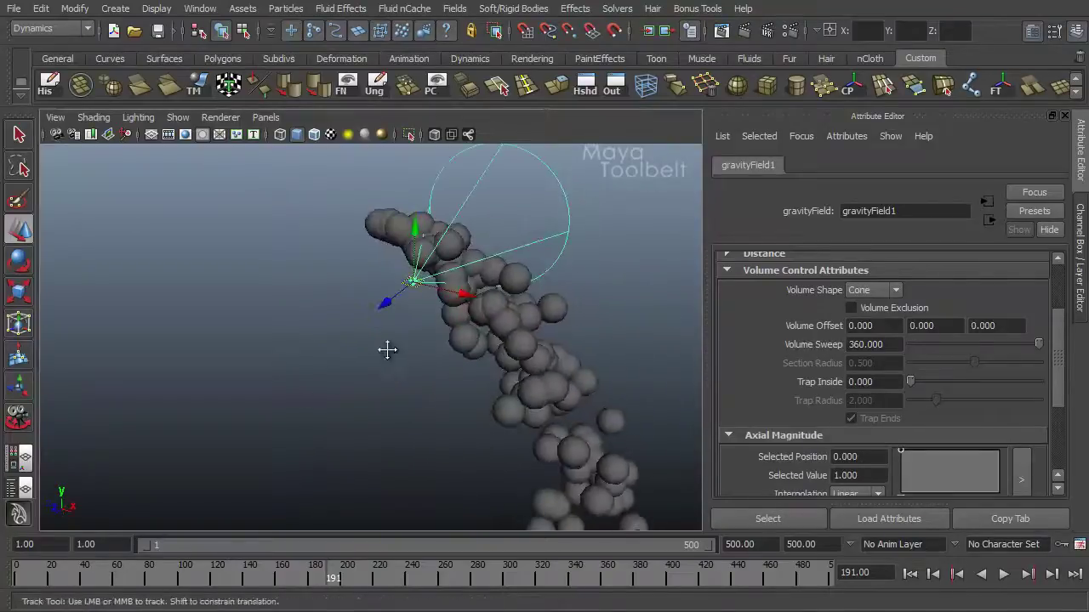
alt+right_drag(386, 350, 428, 394)
alt+drag(428, 394, 515, 311)
key(e)
drag(551, 343, 559, 360)
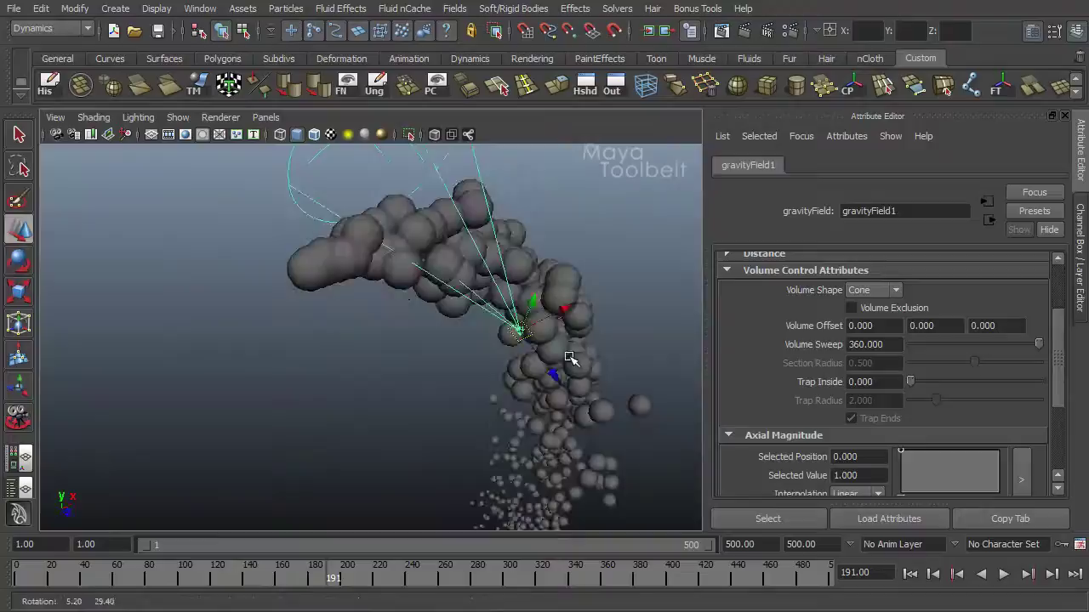
key(w)
drag(519, 308, 388, 297)
Step: Check the Distance settings and orbit to a side view of the cone and particles
key(r)
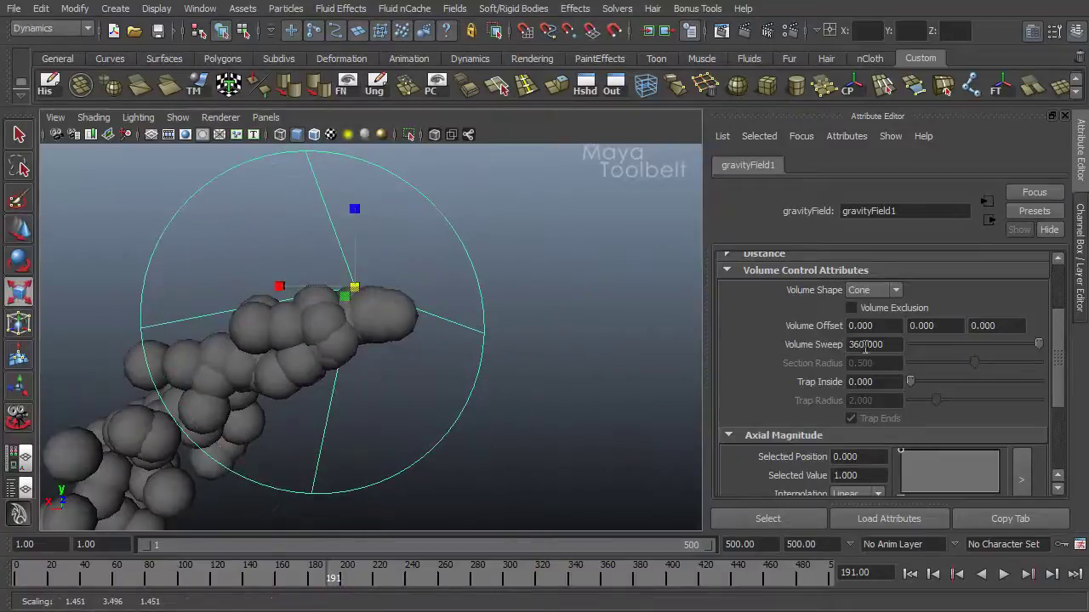
scroll(879, 347, up, 3)
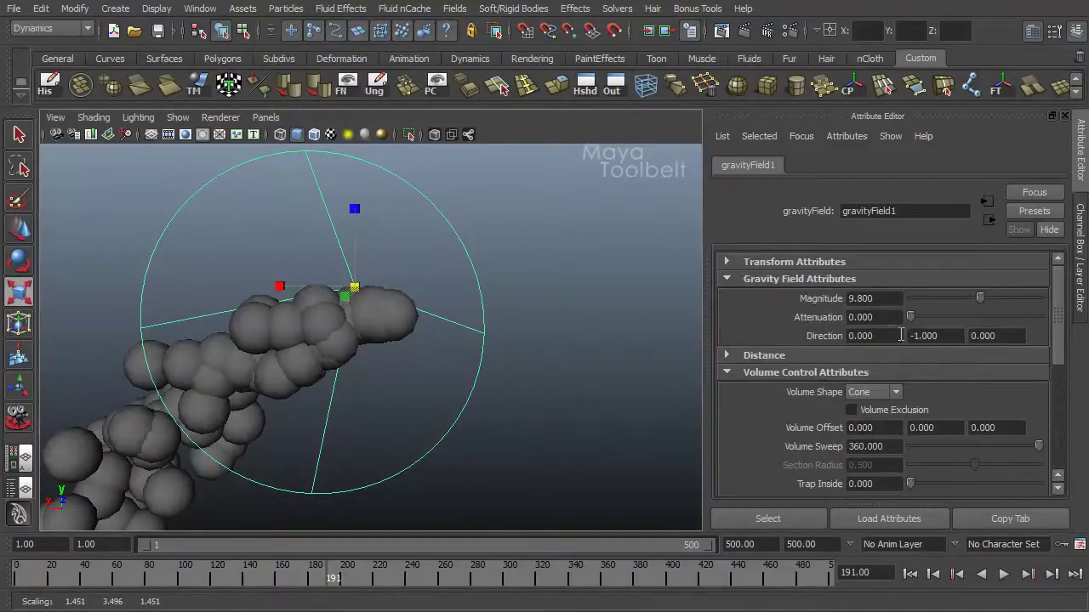
click(762, 355)
click(764, 357)
alt+middle_drag(515, 363, 492, 370)
mouse_move(492, 370)
alt+mouse_down()
mouse_move(537, 348)
mouse_move(552, 360)
mouse_move(488, 356)
alt+mouse_up()
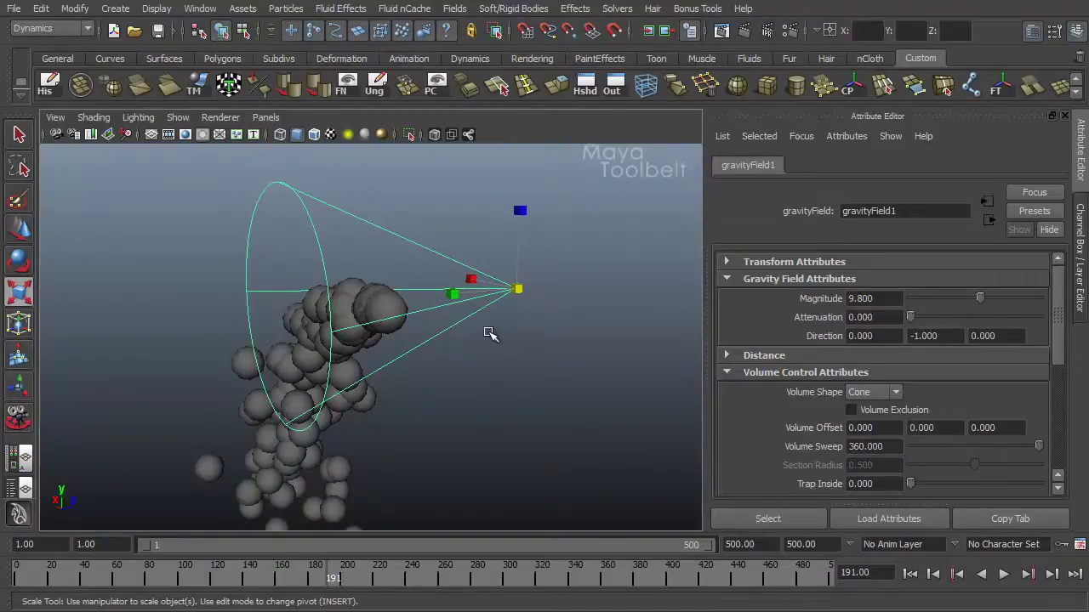
alt+drag(422, 363, 535, 295)
alt+drag(489, 352, 399, 366)
Step: Replay the simulation from frame 1 and view the cone from several angles
click(910, 574)
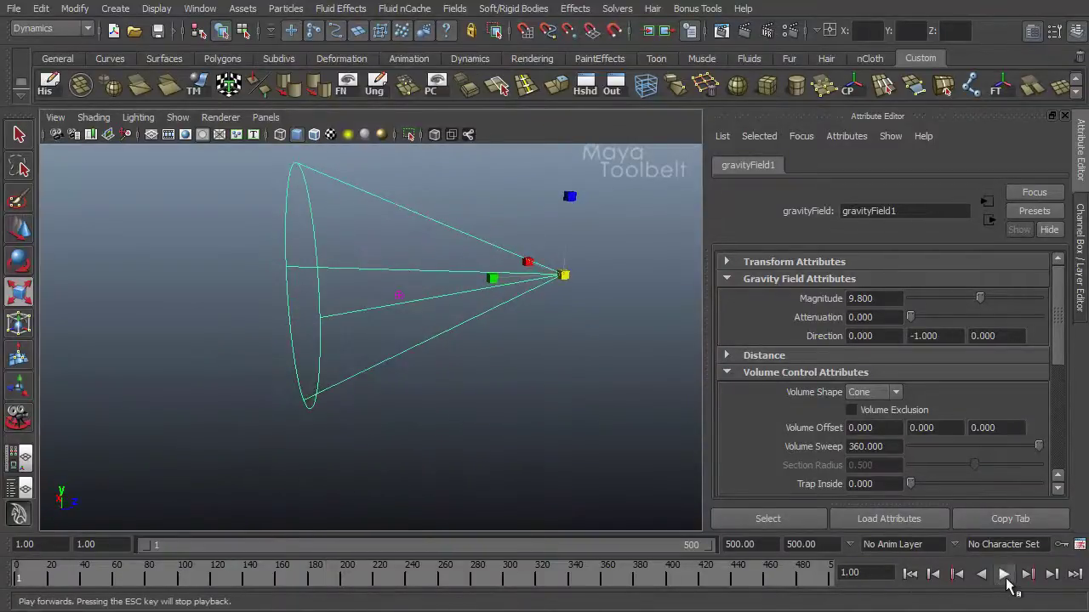
click(1005, 576)
alt+drag(690, 413, 469, 383)
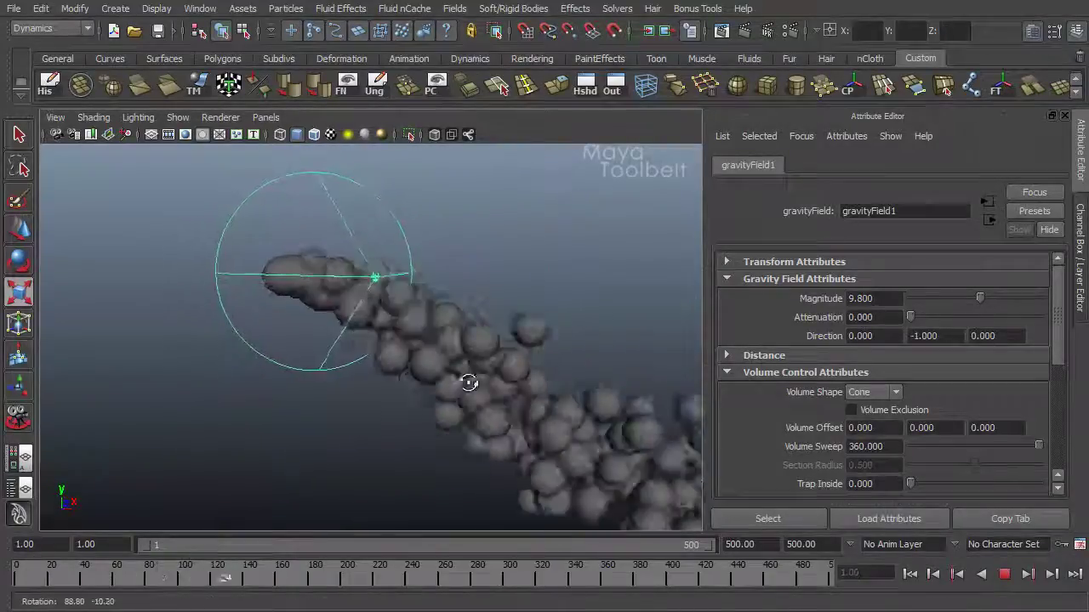
alt+drag(304, 260, 326, 260)
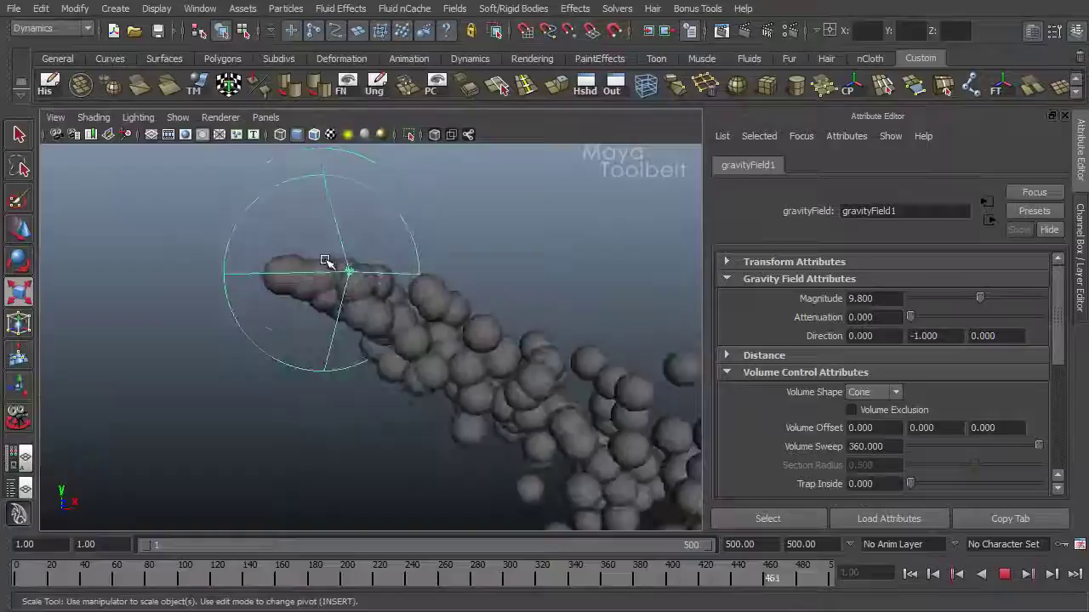
alt+drag(445, 376, 443, 371)
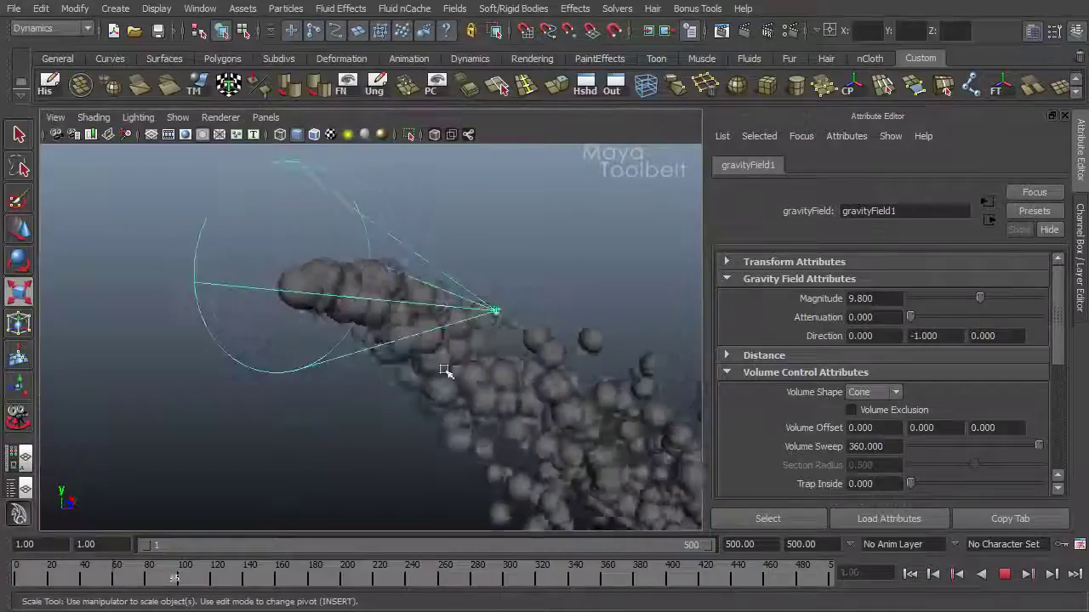
alt+drag(668, 456, 406, 314)
Step: Cycle between the move and rotate tools while orbiting around the particle stream
key(Escape)
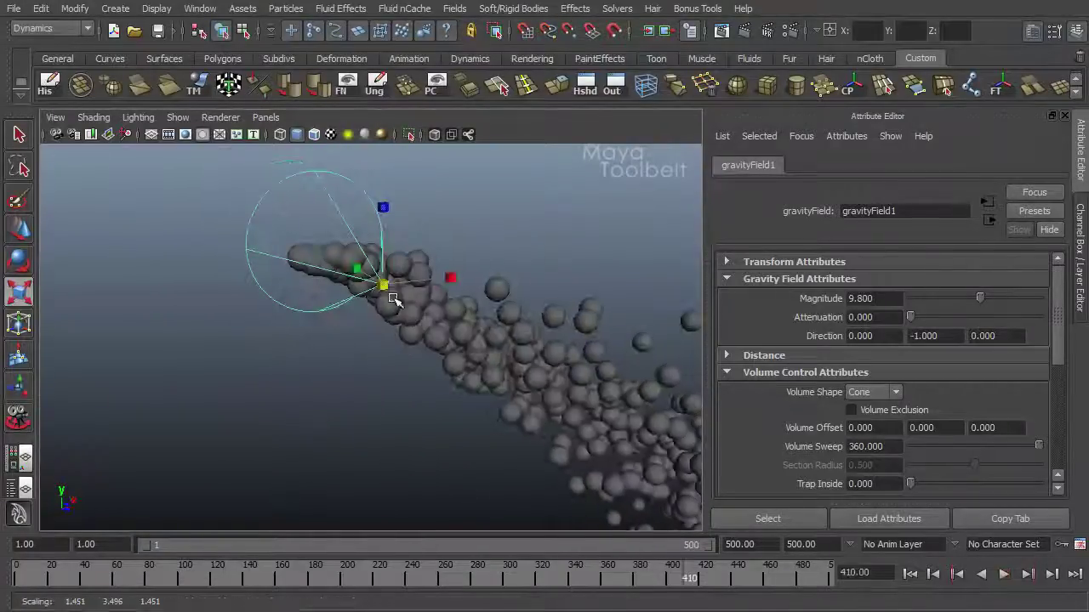
key(w)
alt+drag(471, 369, 586, 365)
key(e)
key(w)
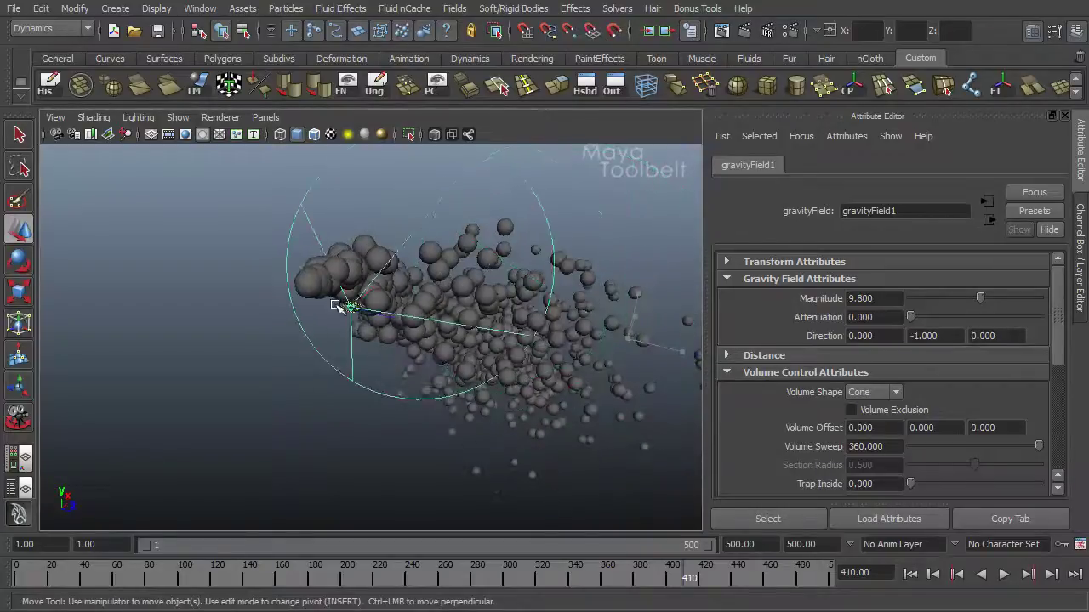
alt+drag(309, 291, 528, 374)
Step: Replay the simulation from frame 1 and orbit around the particle stream
click(910, 575)
click(1007, 575)
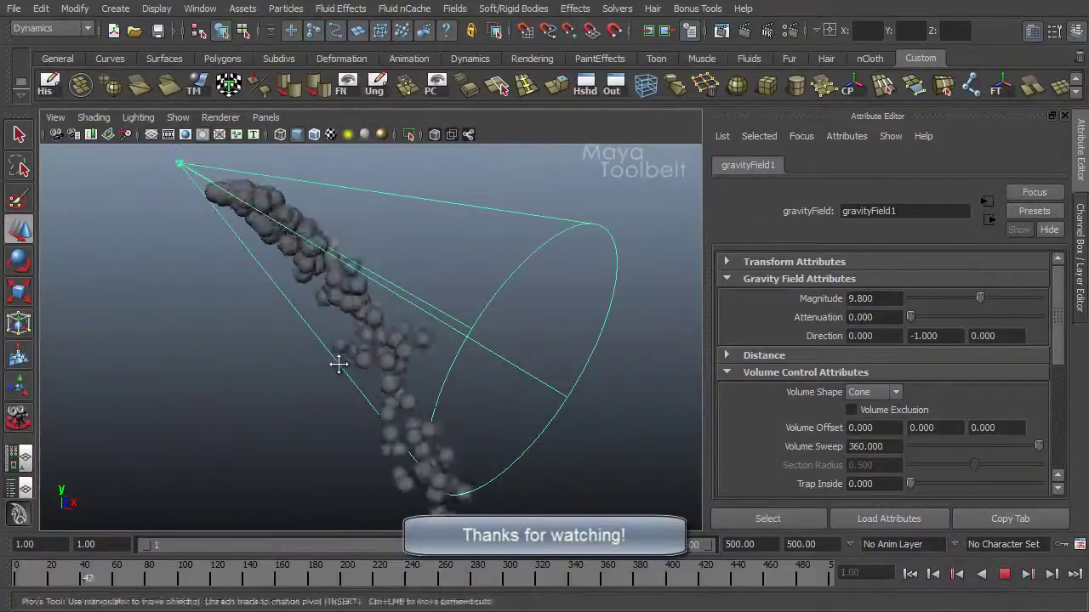
alt+drag(369, 363, 224, 220)
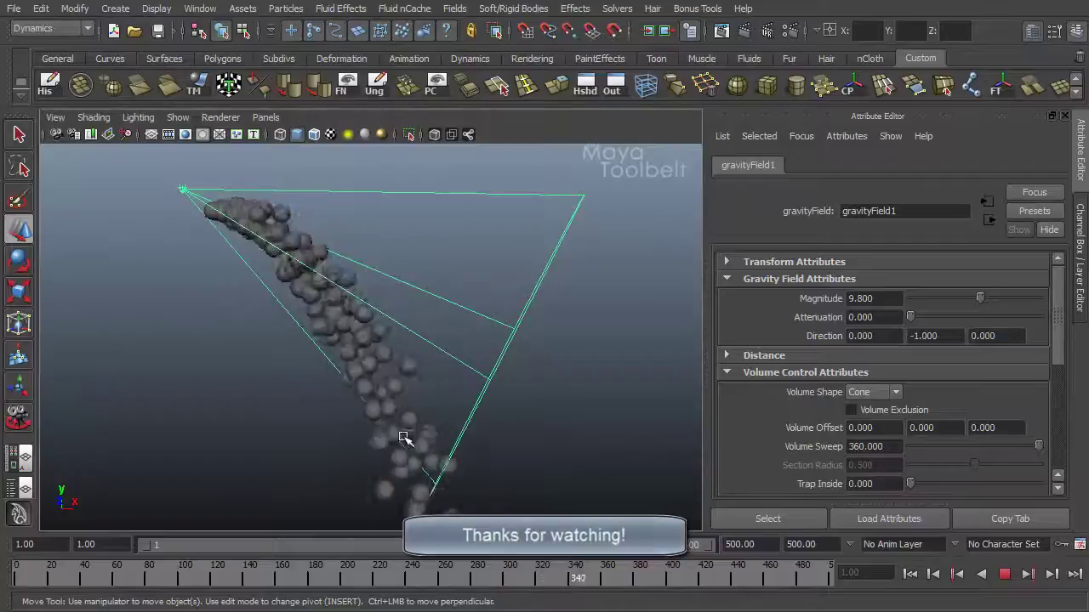
alt+drag(484, 437, 462, 255)
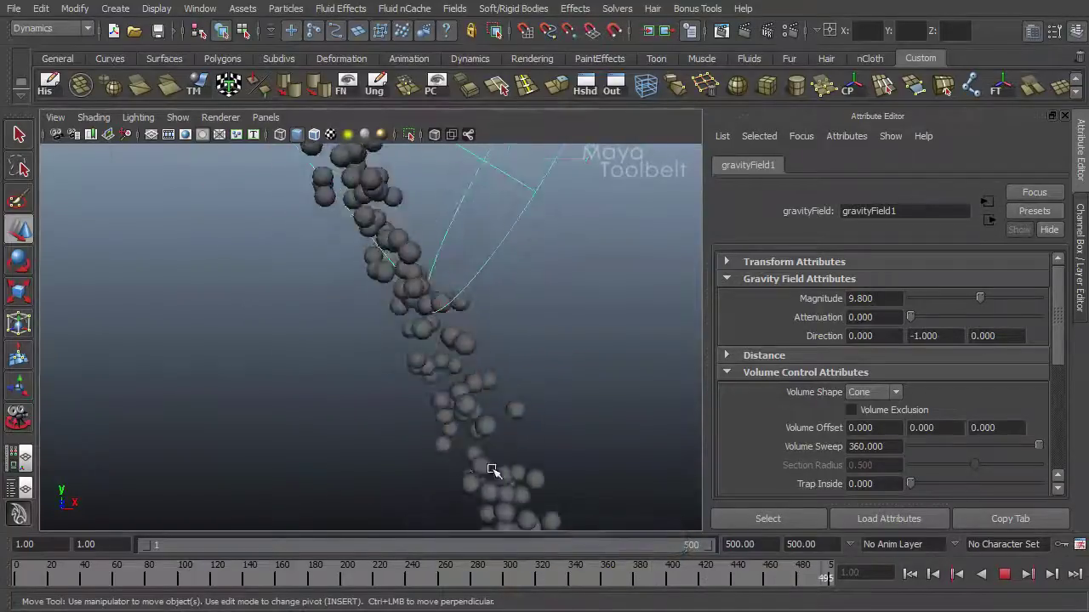
alt+right_drag(564, 426, 280, 297)
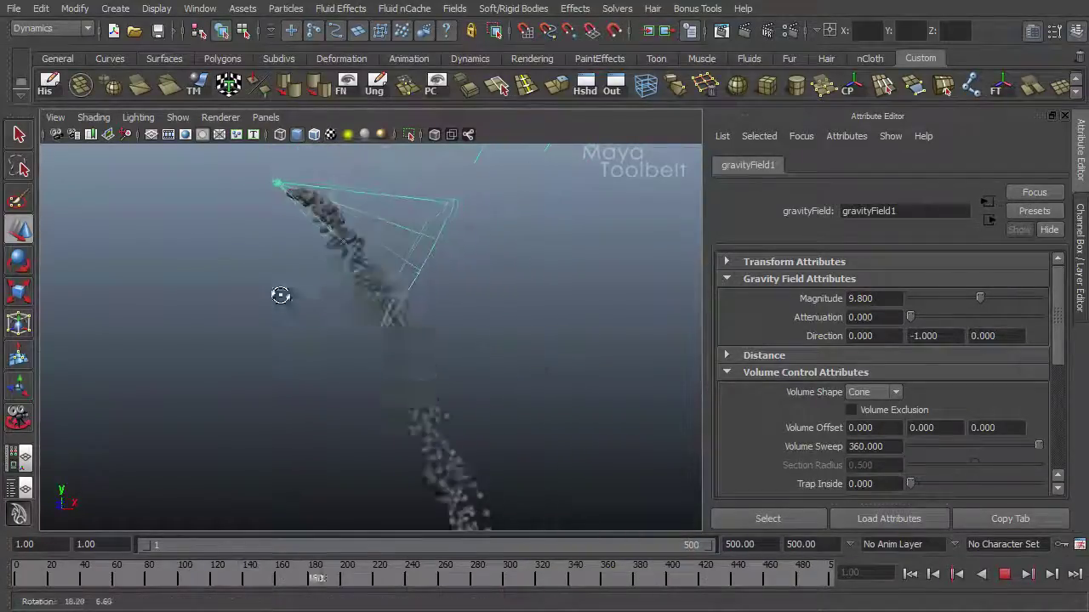
alt+drag(280, 297, 236, 281)
Step: Stop playback, frame the gravity field and rotate the cone to point down-right
key(e)
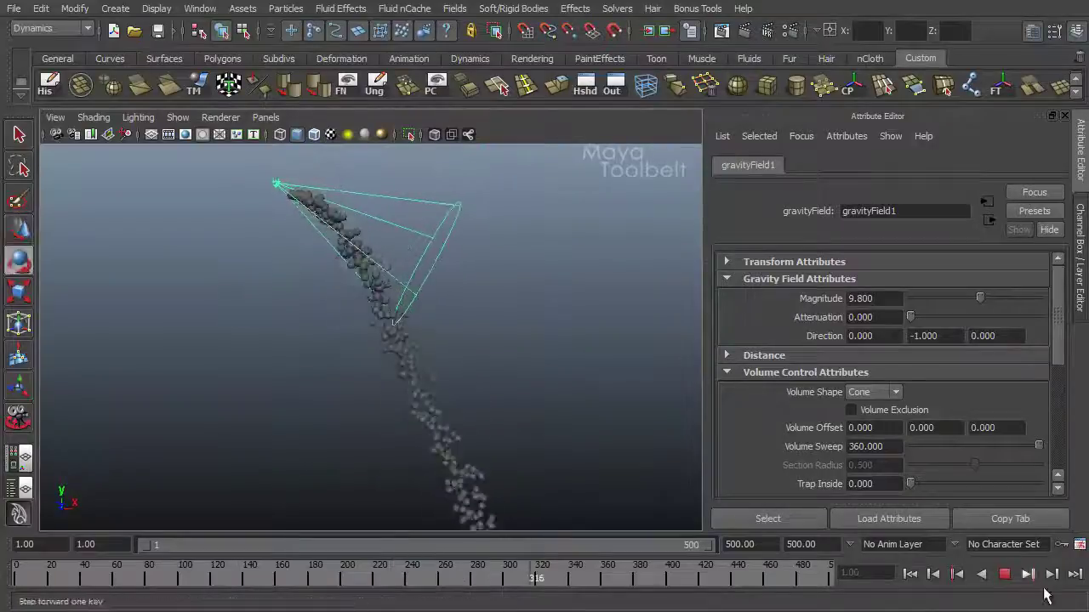
click(1005, 577)
key(f)
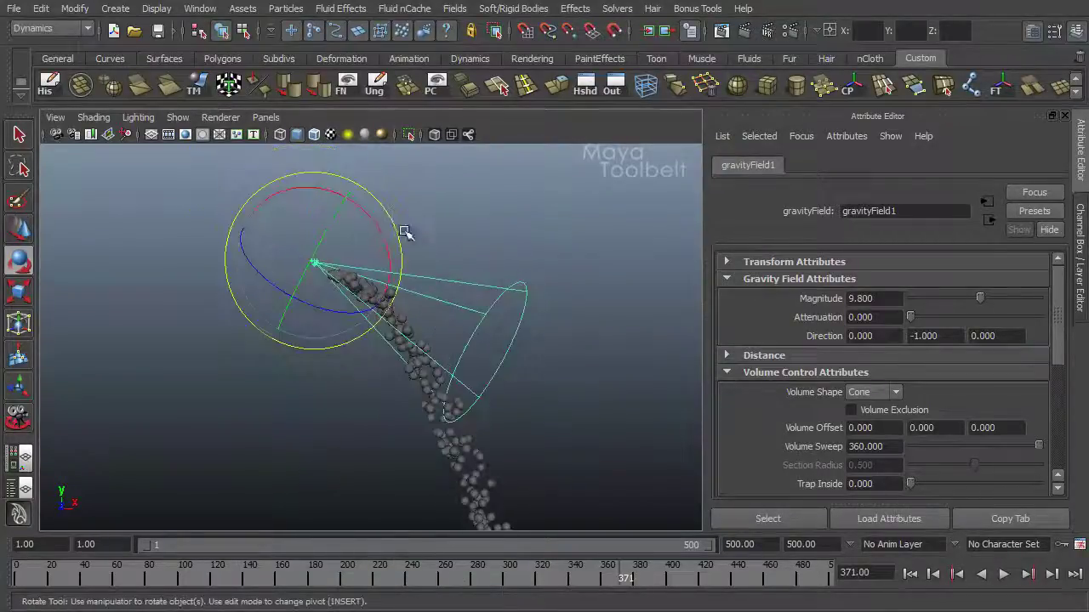
drag(368, 211, 349, 279)
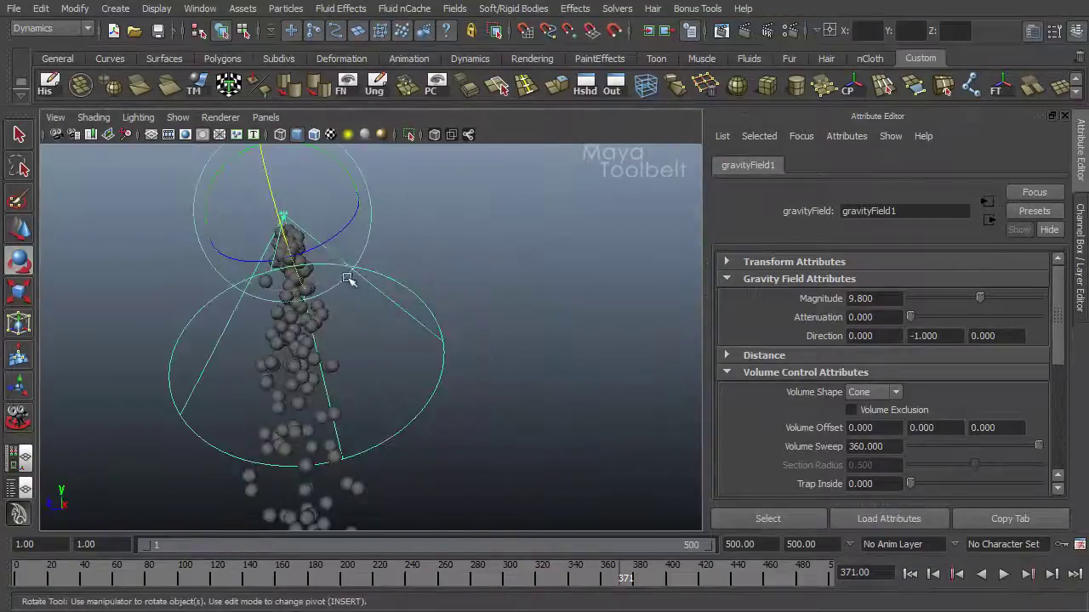
drag(335, 237, 474, 316)
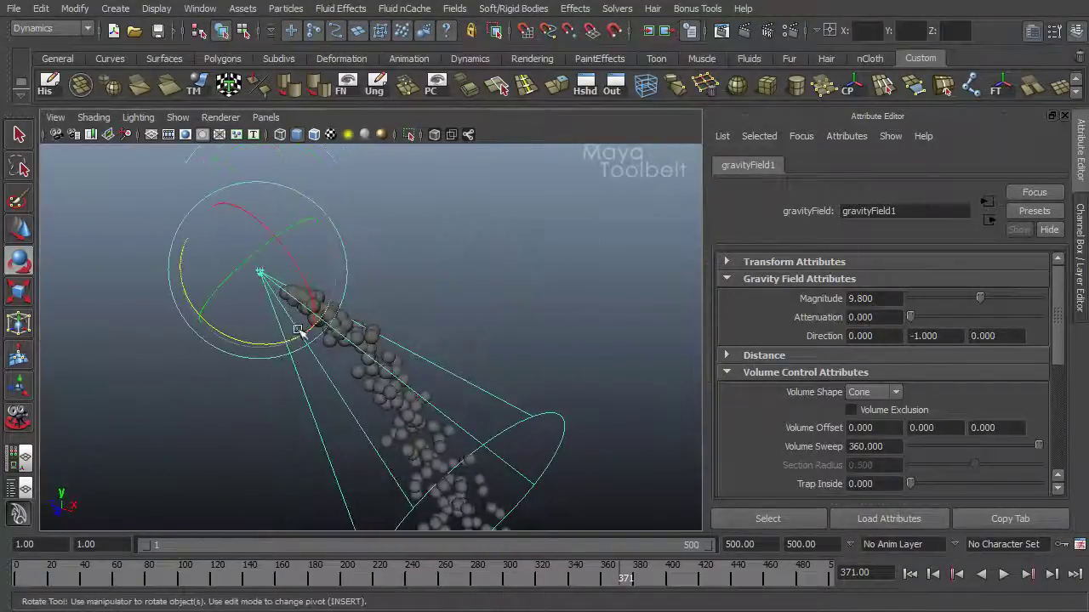
drag(299, 316, 319, 349)
Step: Reframe the view and rotate the gravity cone to its final angle
key(r)
alt+middle_drag(320, 349, 377, 301)
key(w)
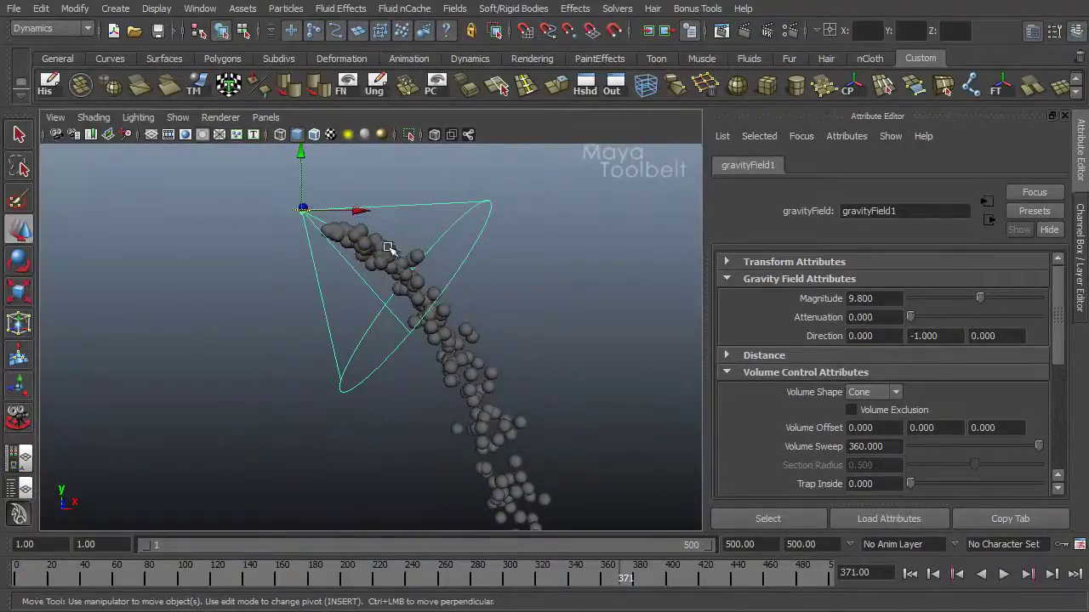
key(e)
drag(379, 202, 377, 198)
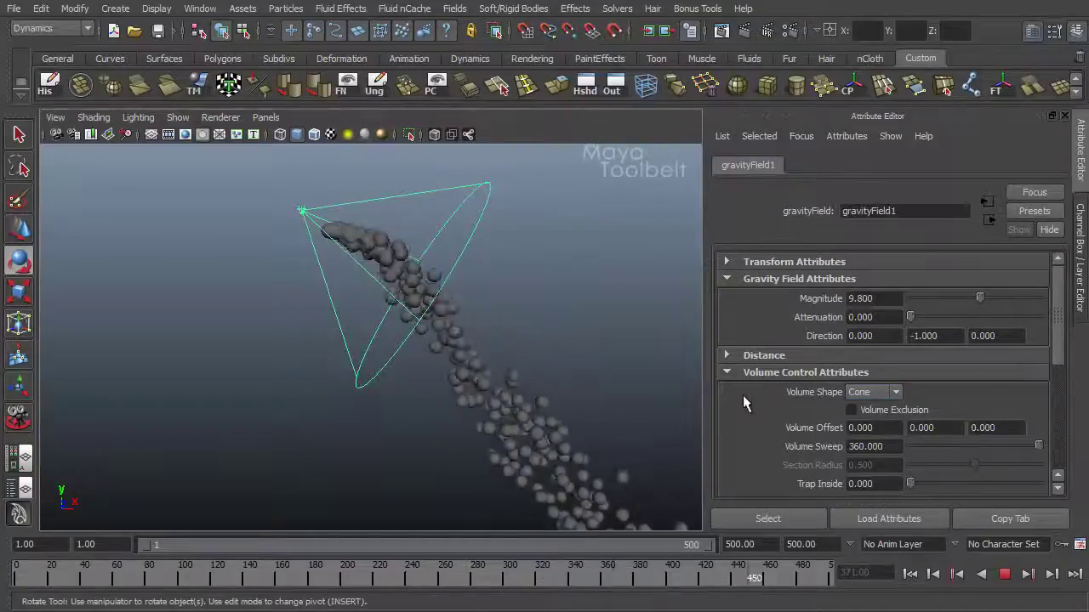
Step: Stop and rewind playback, orbit closer to the cone, then stop again at frame 1
click(1004, 575)
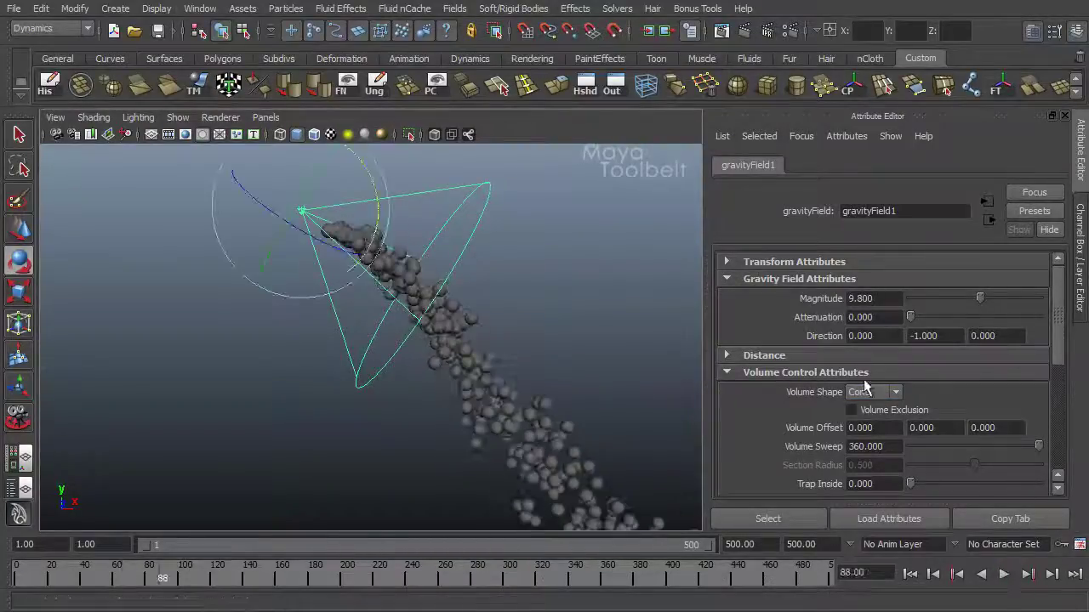
click(909, 576)
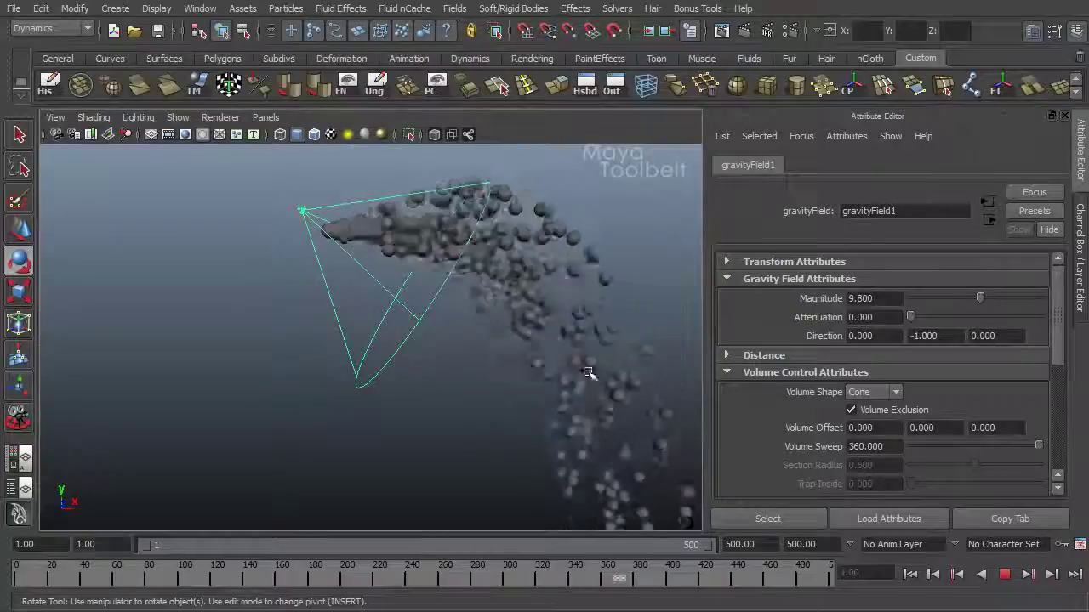
mouse_move(432, 309)
alt+mouse_down()
mouse_move(348, 340)
mouse_move(596, 323)
mouse_move(445, 321)
alt+mouse_up()
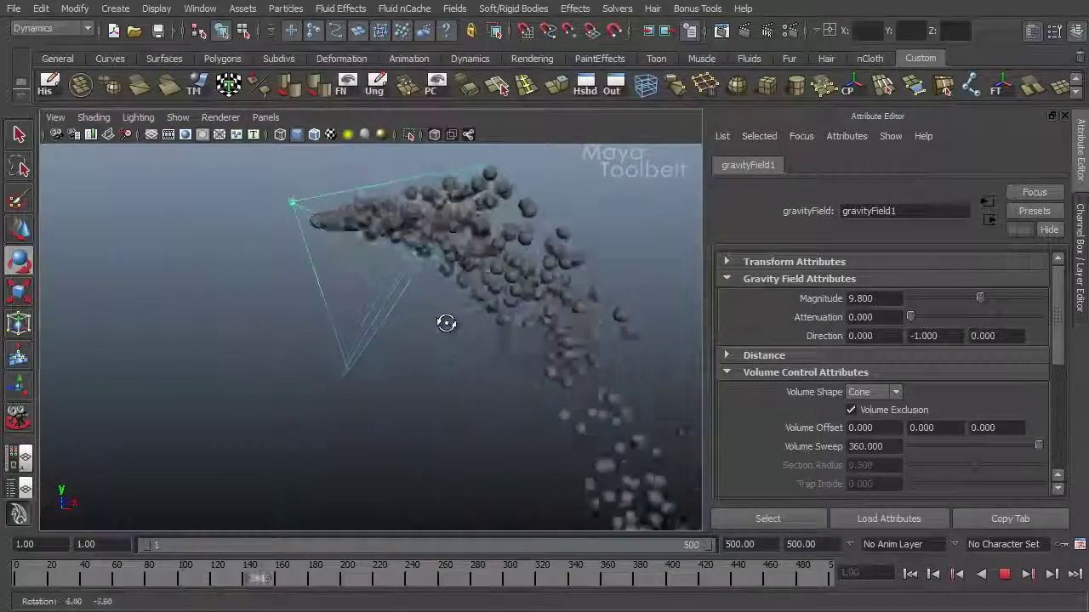
alt+right_drag(445, 320, 469, 365)
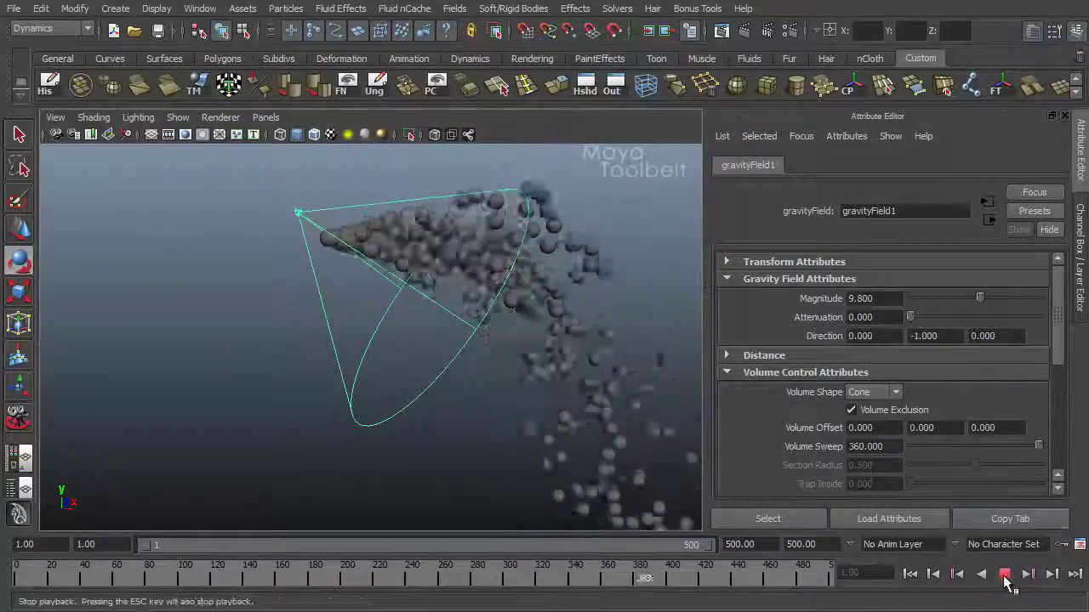
click(1004, 574)
click(909, 574)
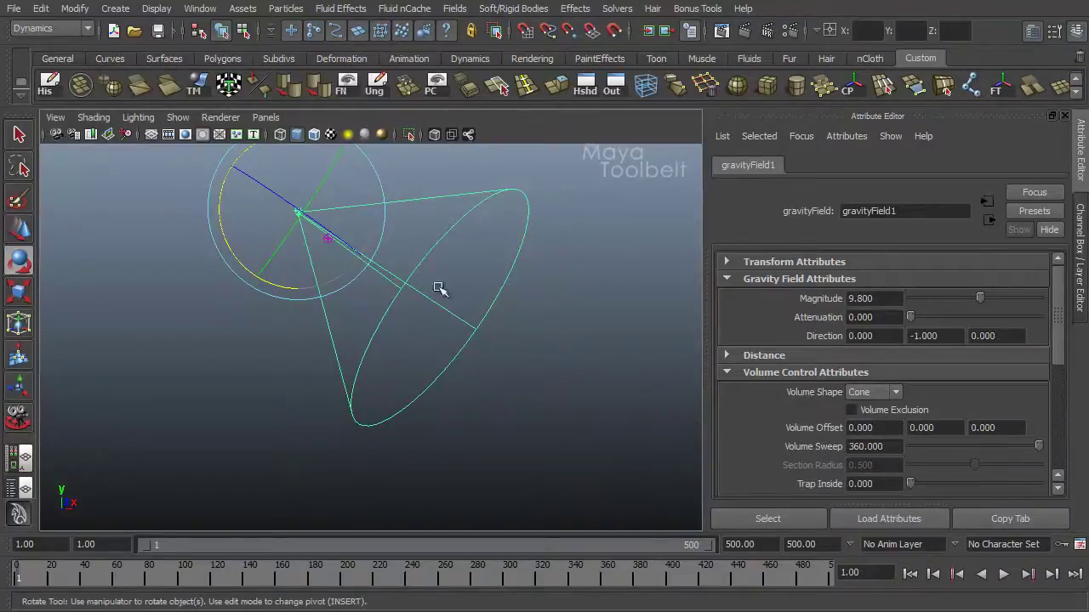
Step: Adjust the cone's volume offset, raising X to 0.270 and changing Y
alt+drag(391, 316, 769, 408)
ctrl+drag(871, 427, 867, 428)
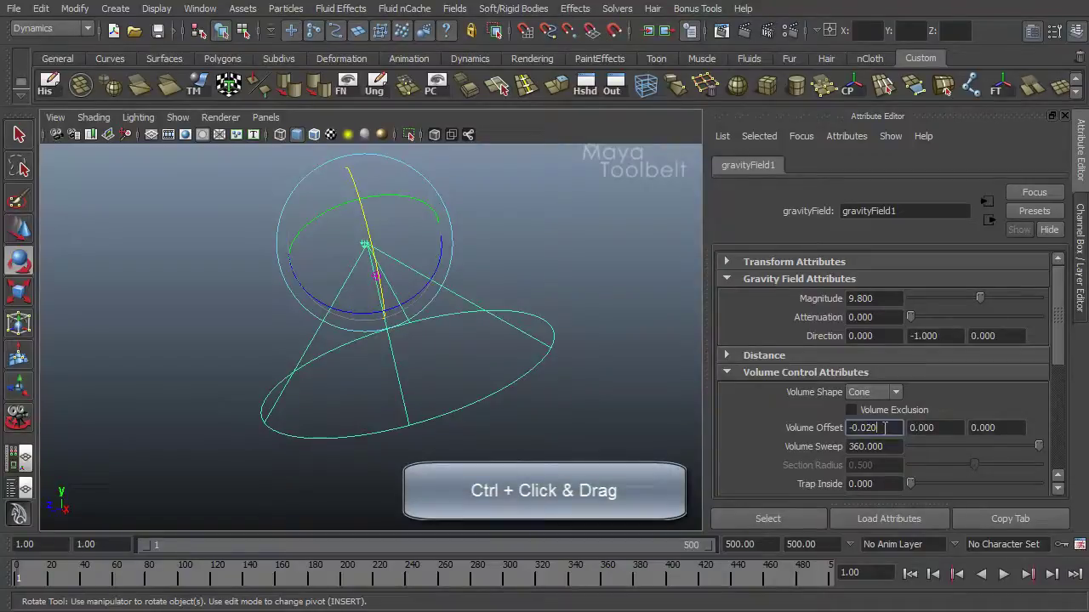
ctrl+drag(862, 423, 876, 423)
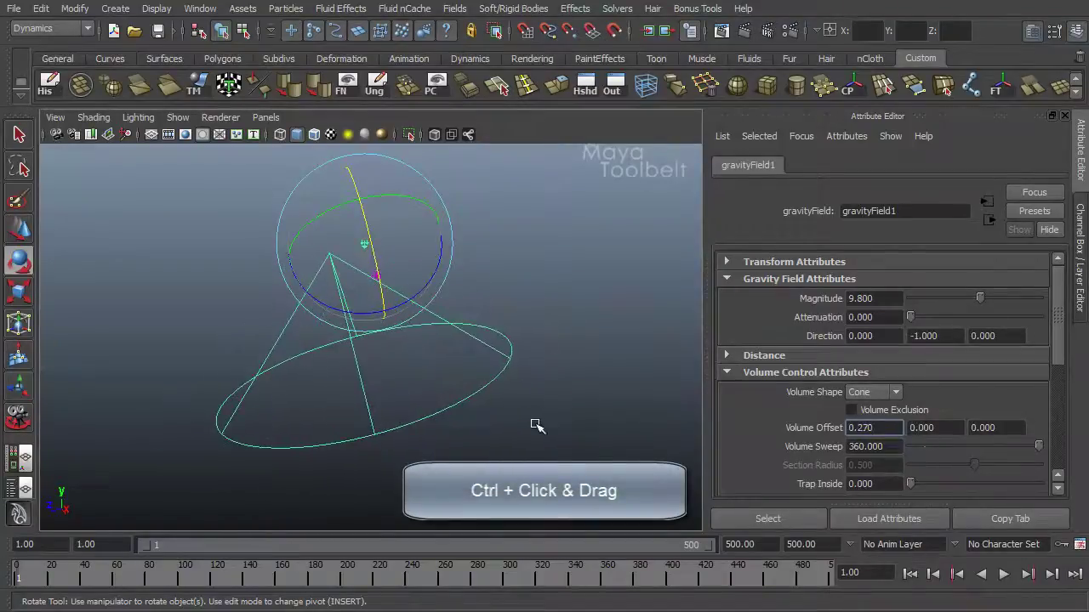
alt+drag(530, 425, 527, 366)
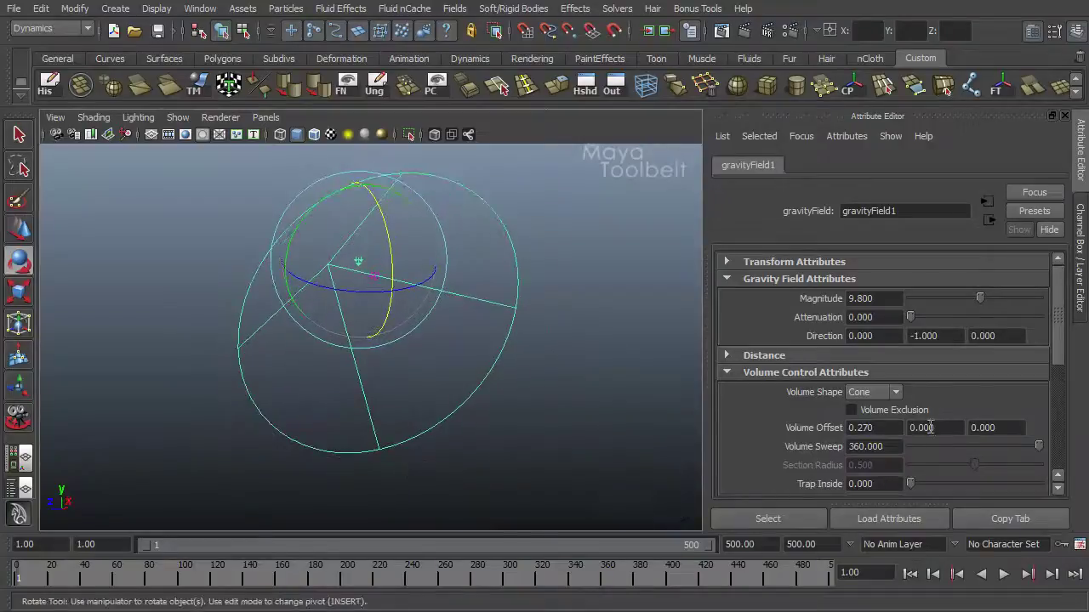
ctrl+drag(909, 425, 840, 407)
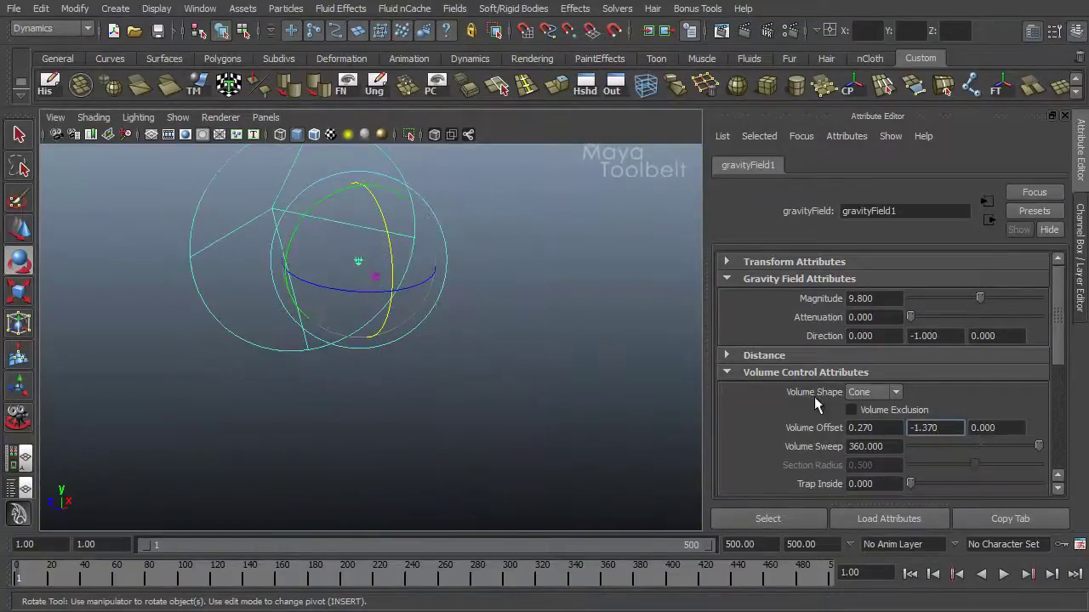
alt+drag(630, 378, 427, 304)
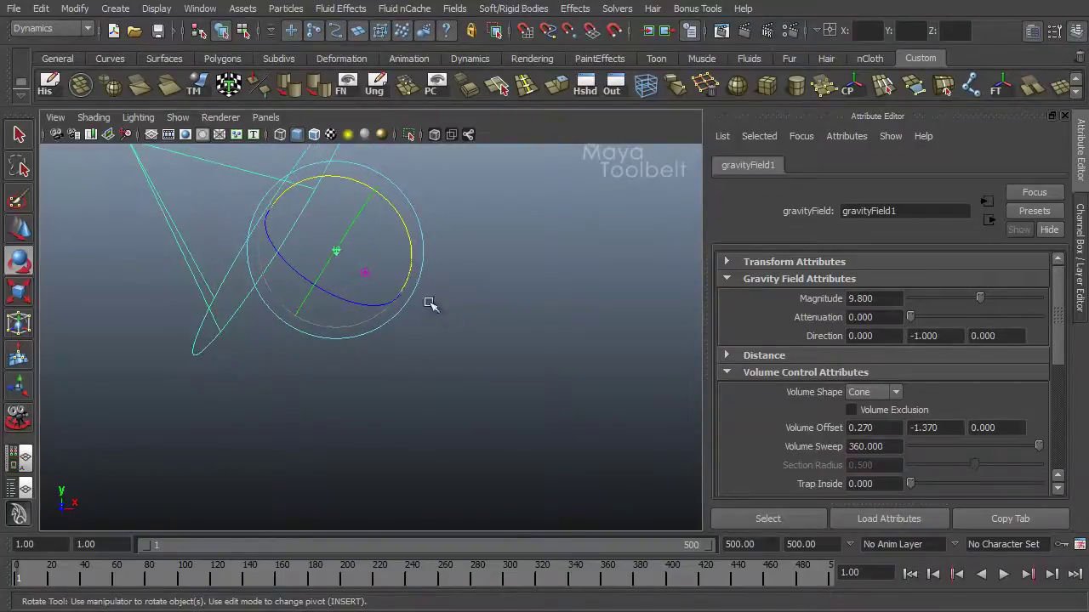
Step: Nudge the field left, raise the Y offset, enable Volume Exclusion and set X offset to 0.020
key(w)
drag(332, 246, 297, 243)
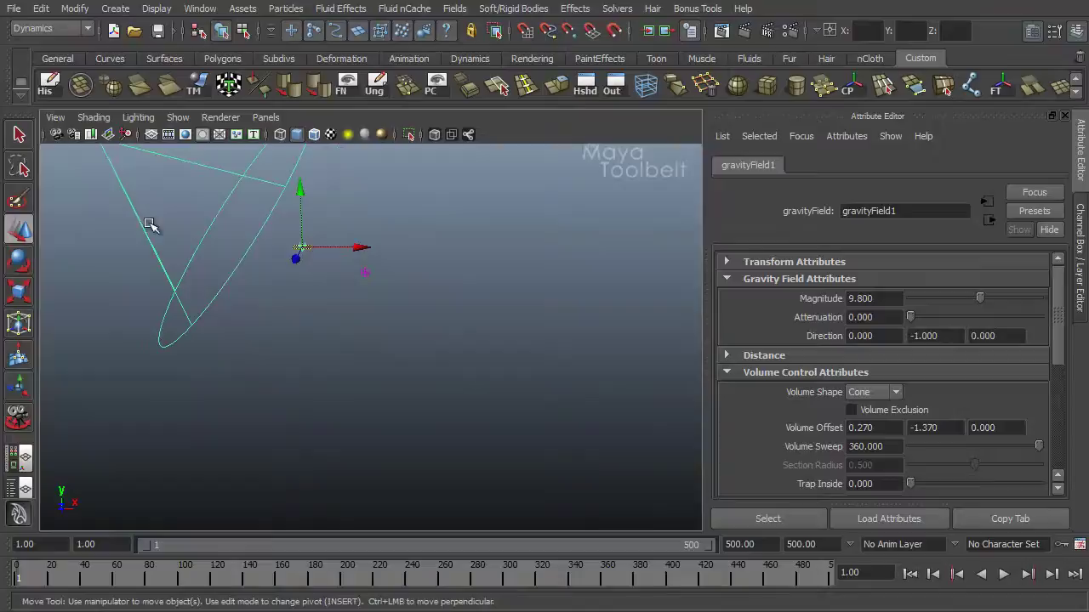
ctrl+drag(935, 427, 936, 428)
click(923, 410)
alt+drag(613, 362, 581, 362)
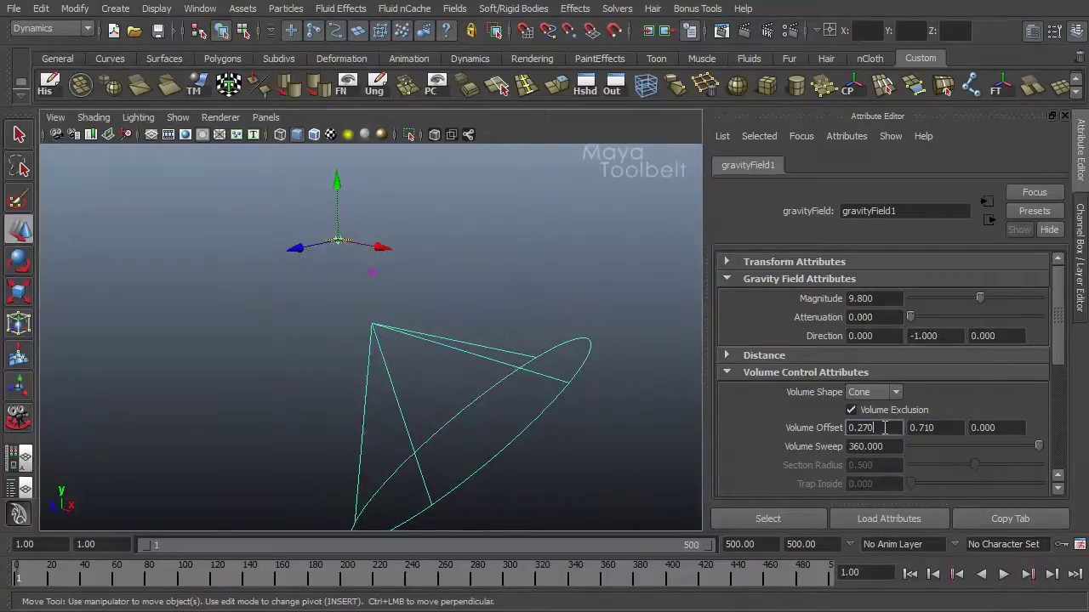
ctrl+drag(884, 427, 885, 428)
Step: Raise the Z volume offset to 0.320 and play the simulation
alt+drag(659, 413, 659, 415)
ctrl+drag(992, 434, 1022, 441)
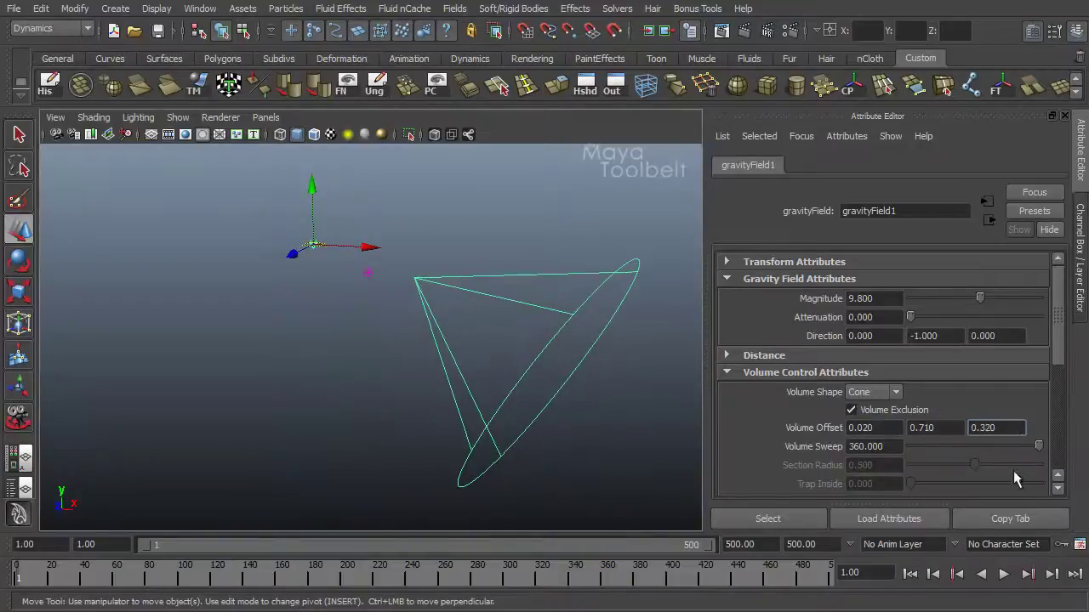
click(1004, 575)
alt+drag(659, 412, 600, 384)
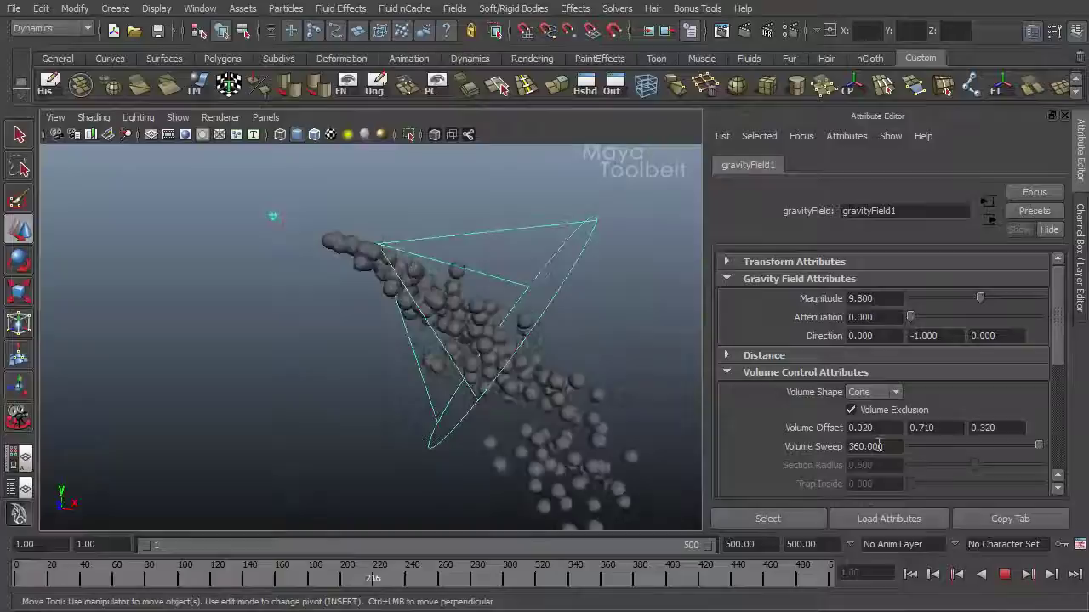
alt+drag(399, 338, 375, 271)
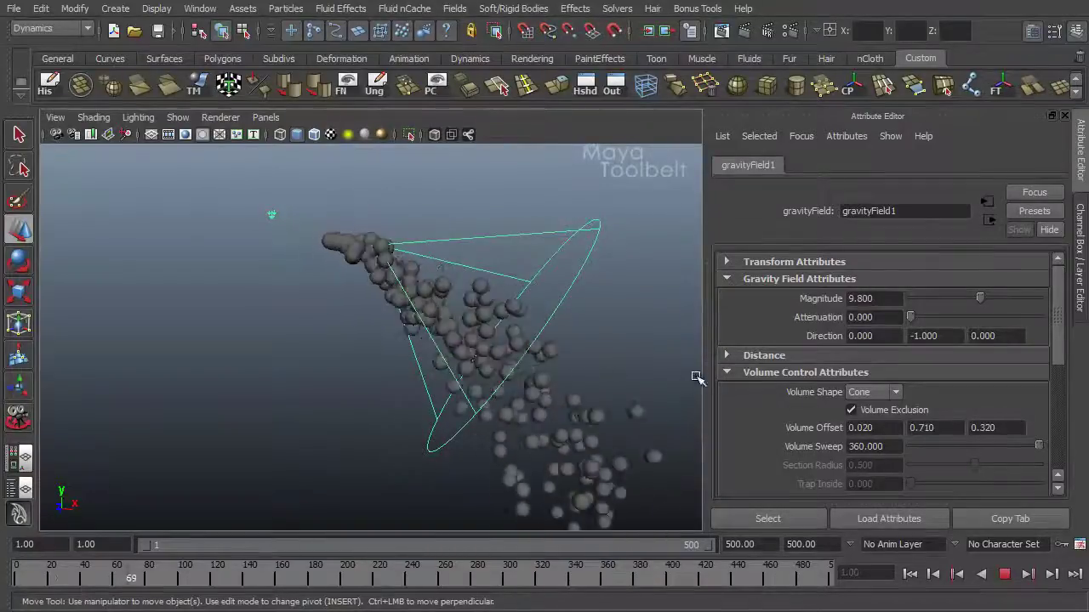
Step: Turn off Volume Exclusion and orbit around the particles scattering through the cone
click(888, 411)
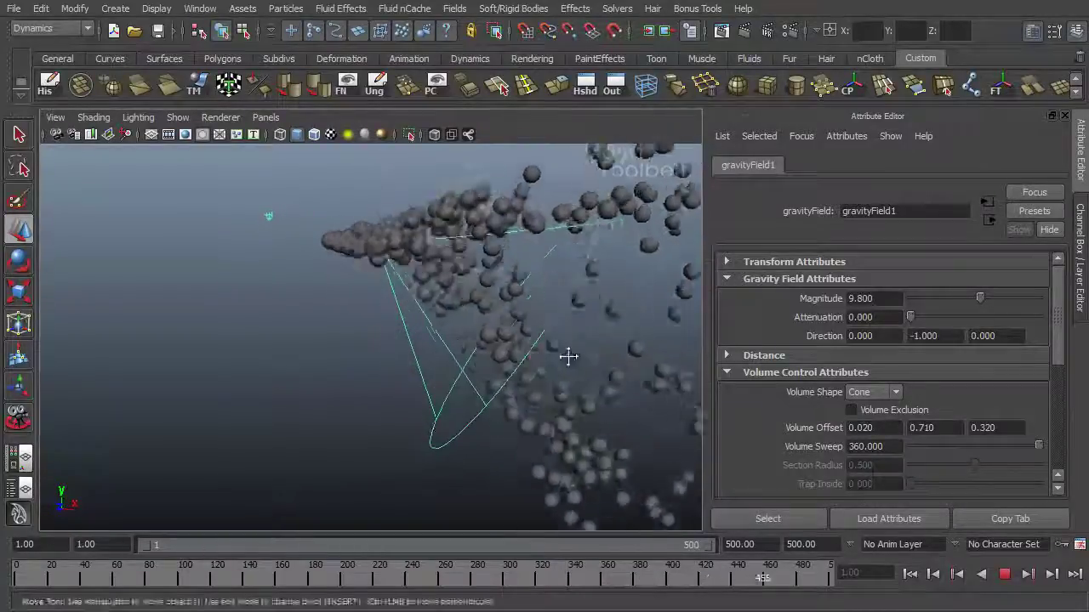
alt+drag(568, 357, 491, 342)
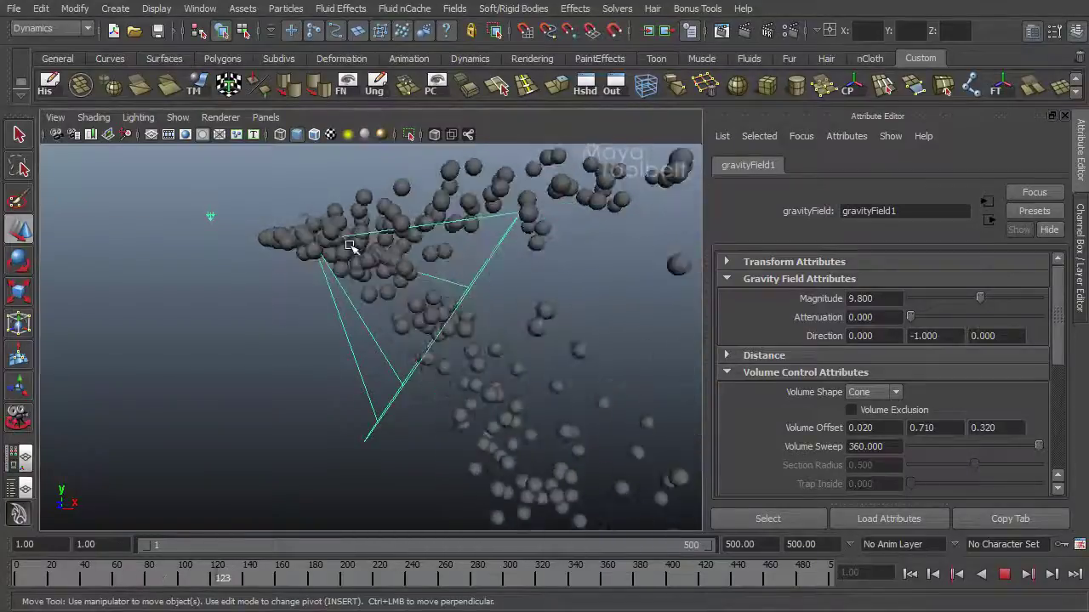
alt+drag(292, 323, 280, 304)
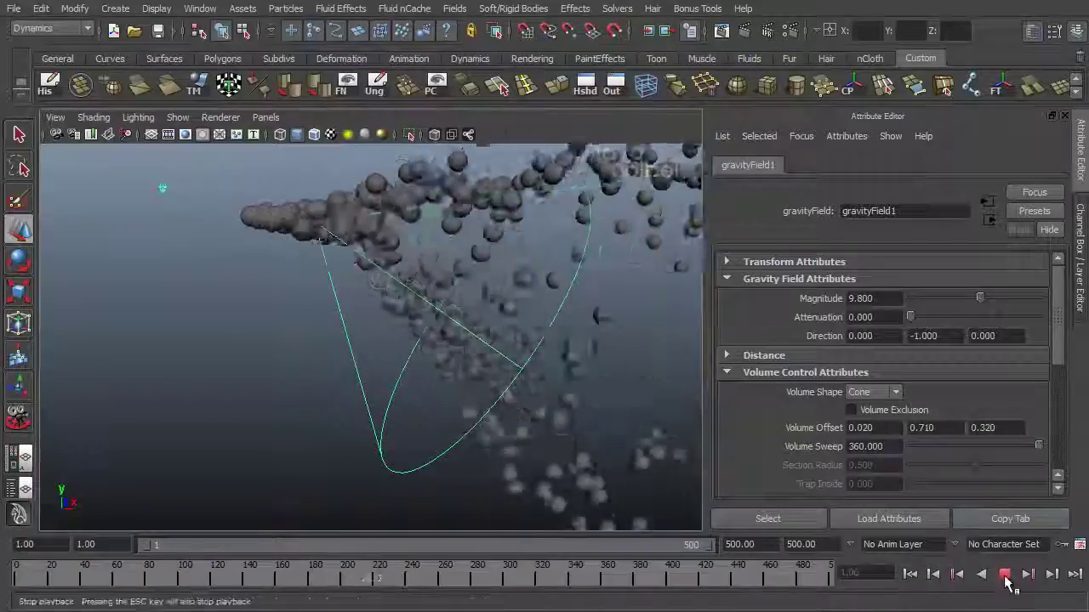
Step: Stop playback and widen Volume Sweep to 360, then bring it back to 176.424
click(1004, 576)
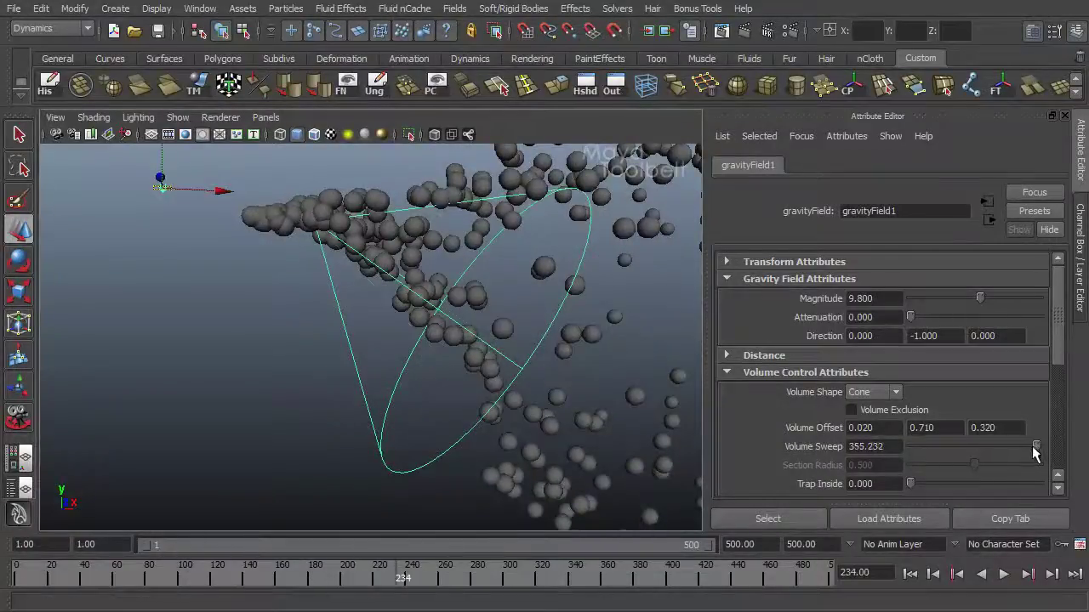
drag(1025, 460, 1043, 460)
alt+drag(450, 360, 513, 321)
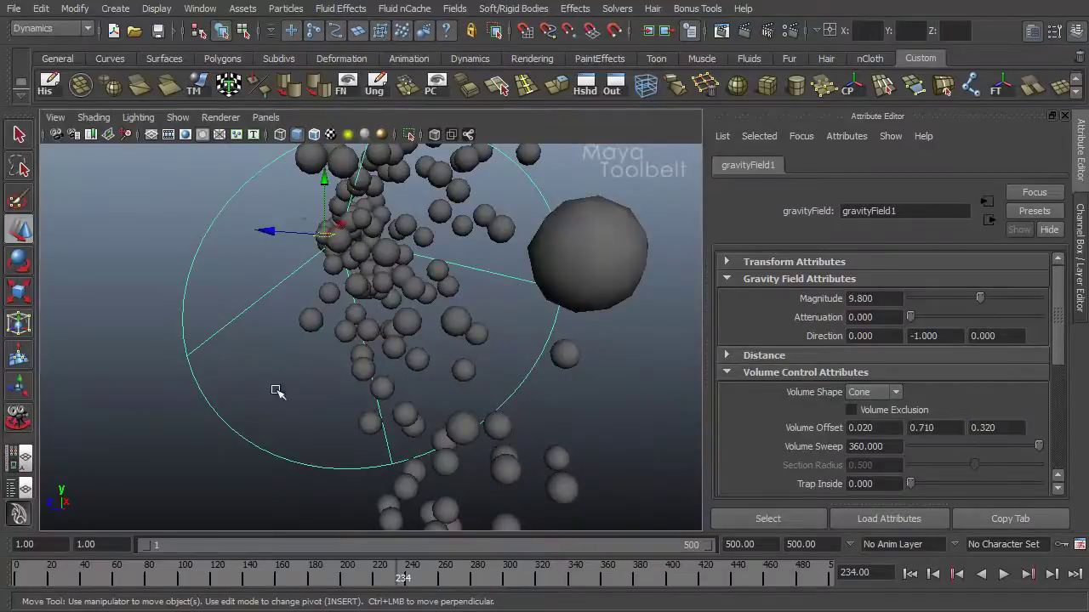
alt+drag(409, 242, 644, 318)
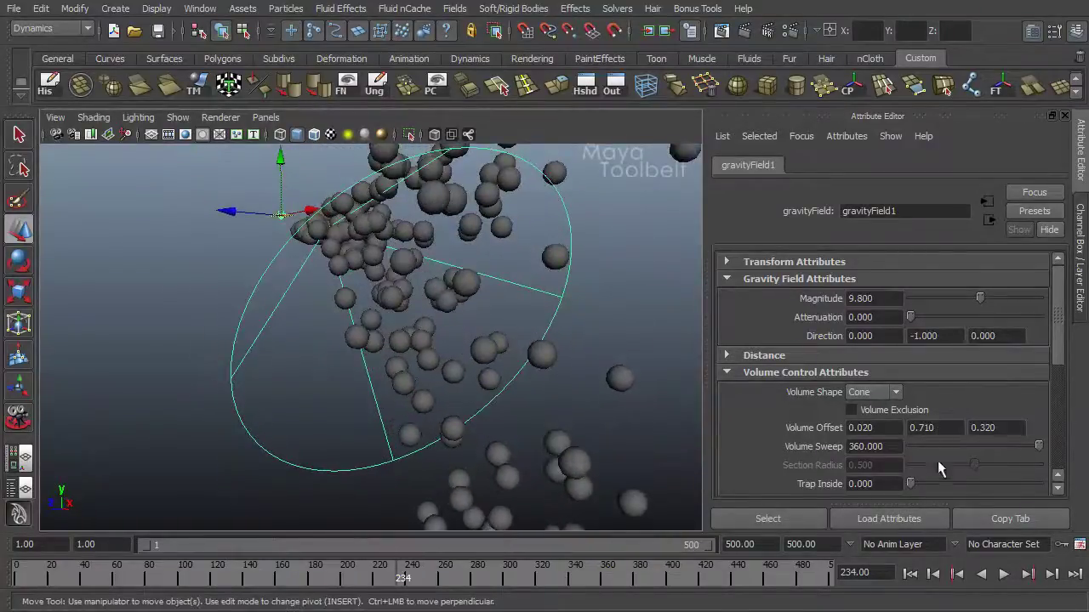
drag(1038, 446, 967, 446)
alt+drag(498, 305, 572, 300)
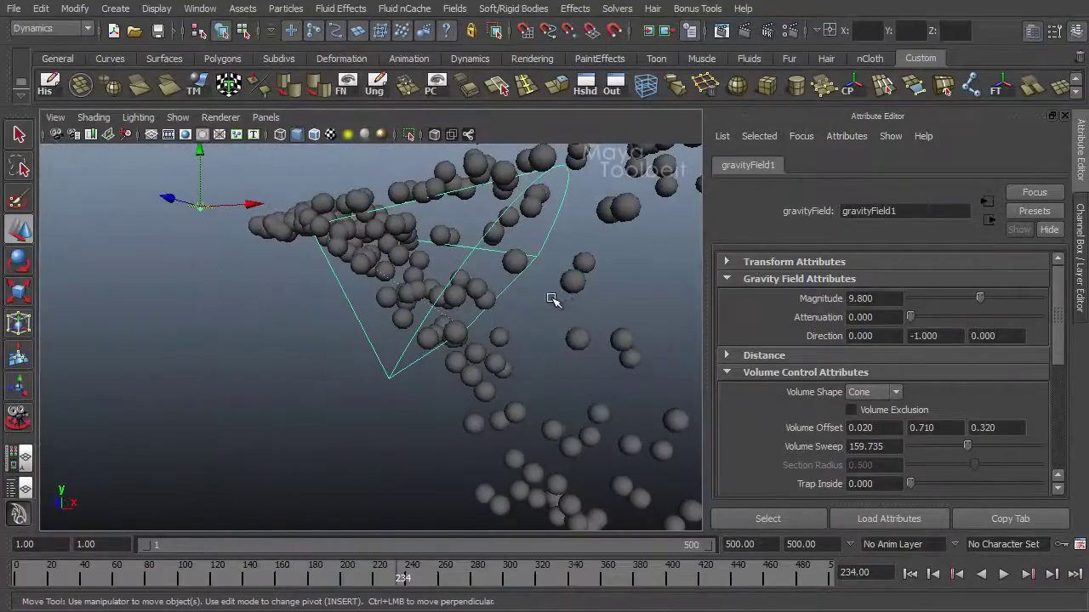
drag(969, 449, 973, 443)
alt+drag(518, 401, 562, 397)
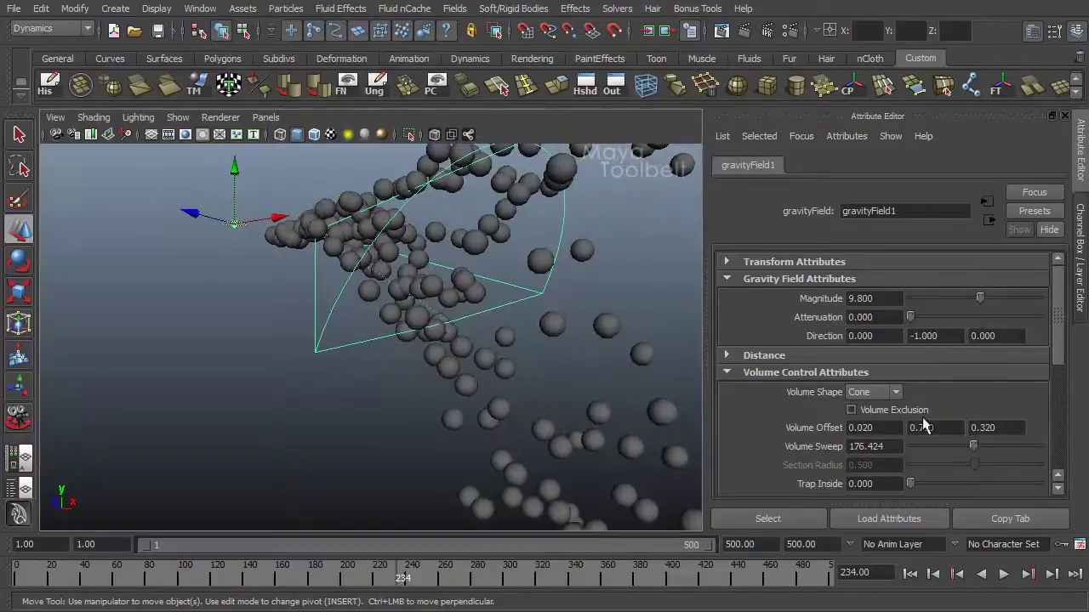
alt+drag(509, 368, 535, 365)
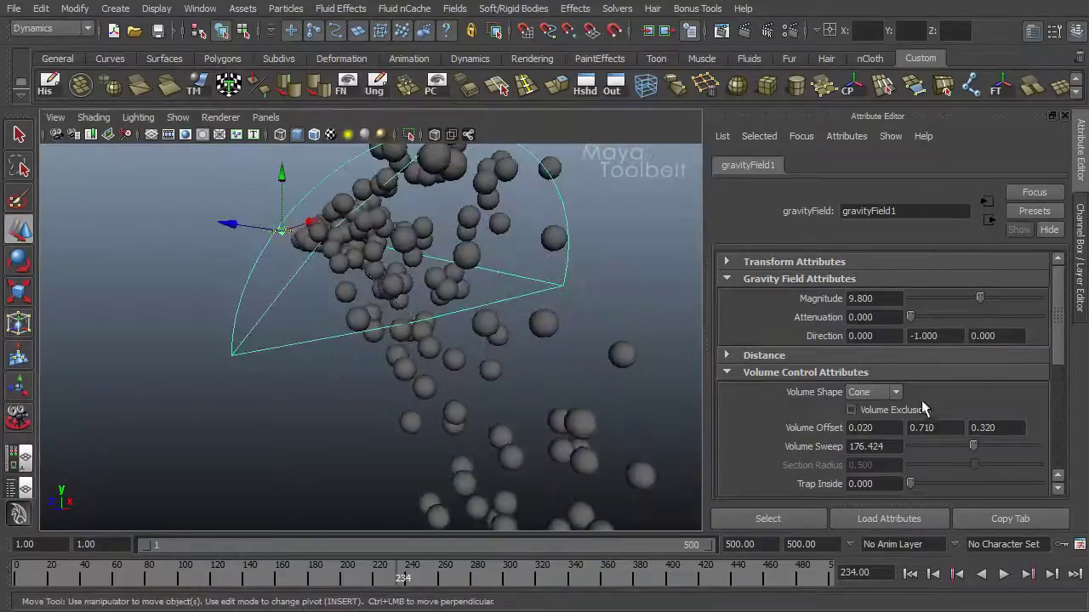
Step: Try a Cube volume shape for the gravity field, then return to Cone
click(896, 393)
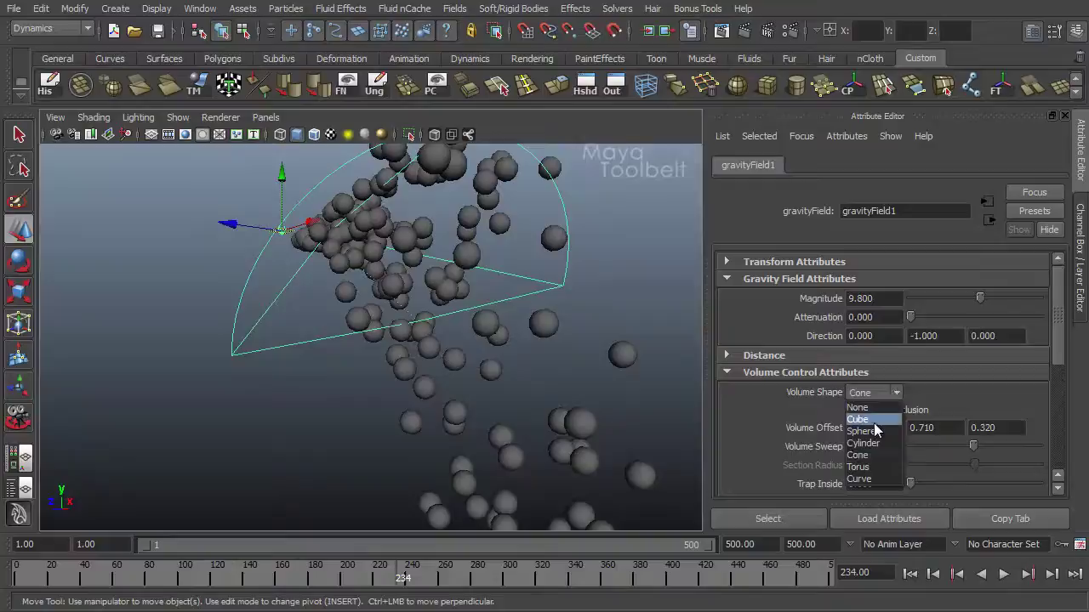
click(876, 419)
alt+drag(474, 375, 596, 365)
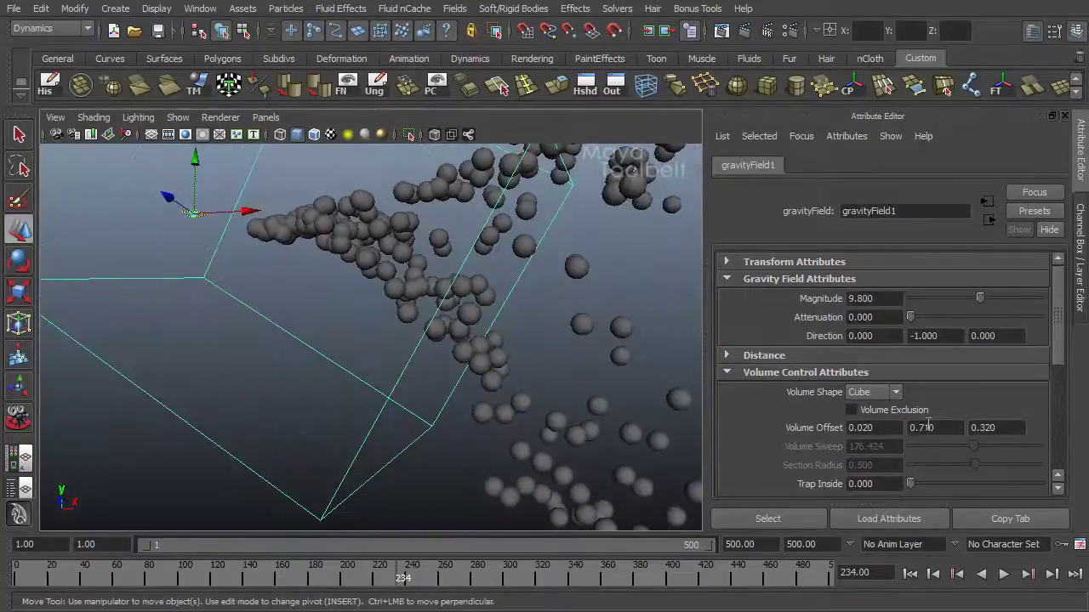
click(892, 393)
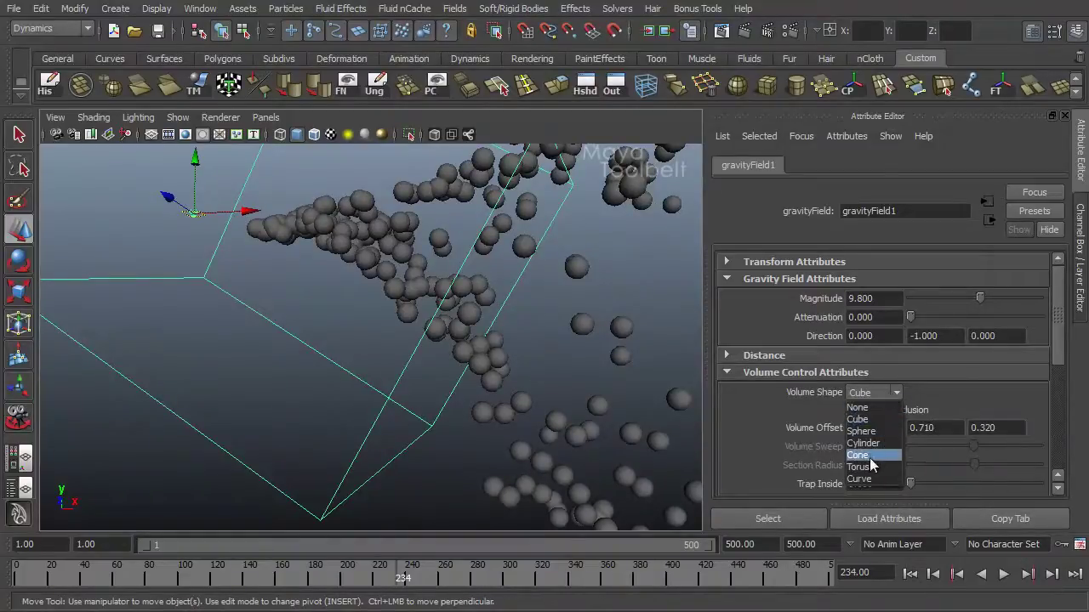
click(859, 456)
Step: Try a Torus volume shape, then switch back to Cone
click(898, 393)
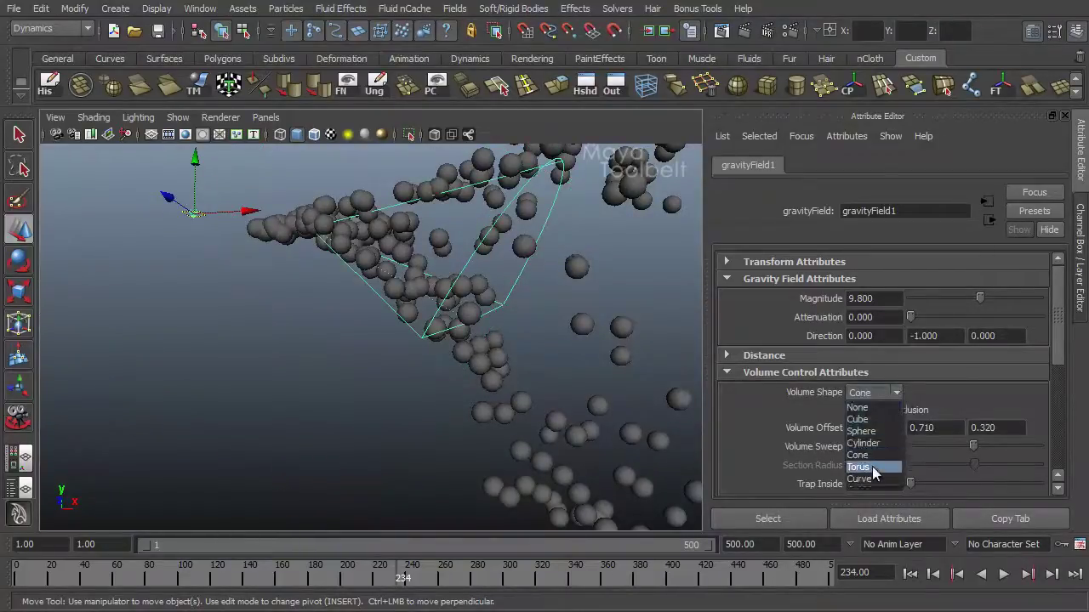
click(861, 467)
alt+drag(554, 347, 544, 408)
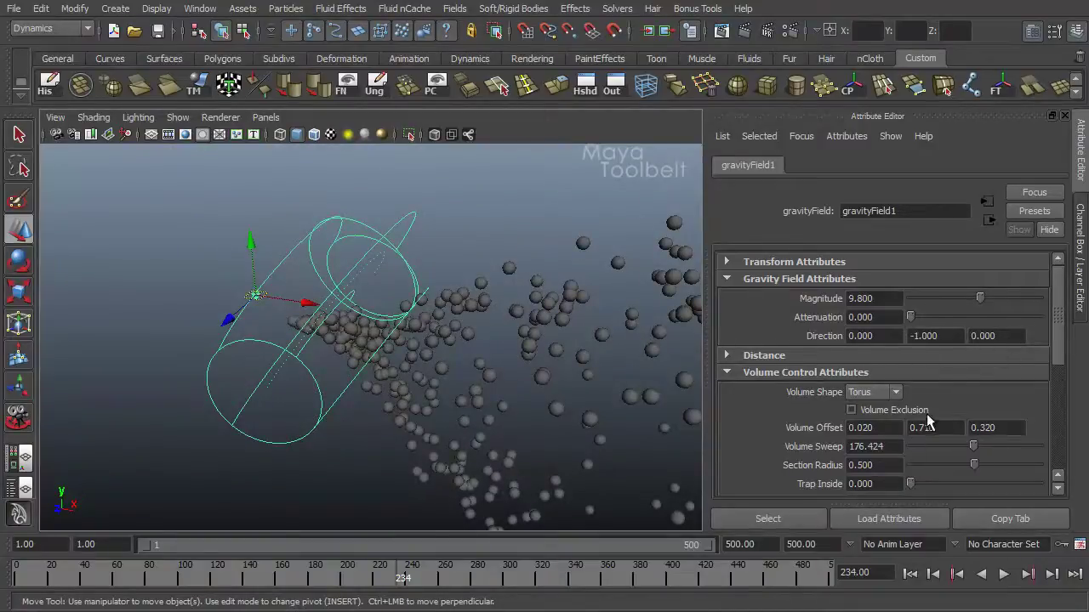
scroll(929, 421, down, 2)
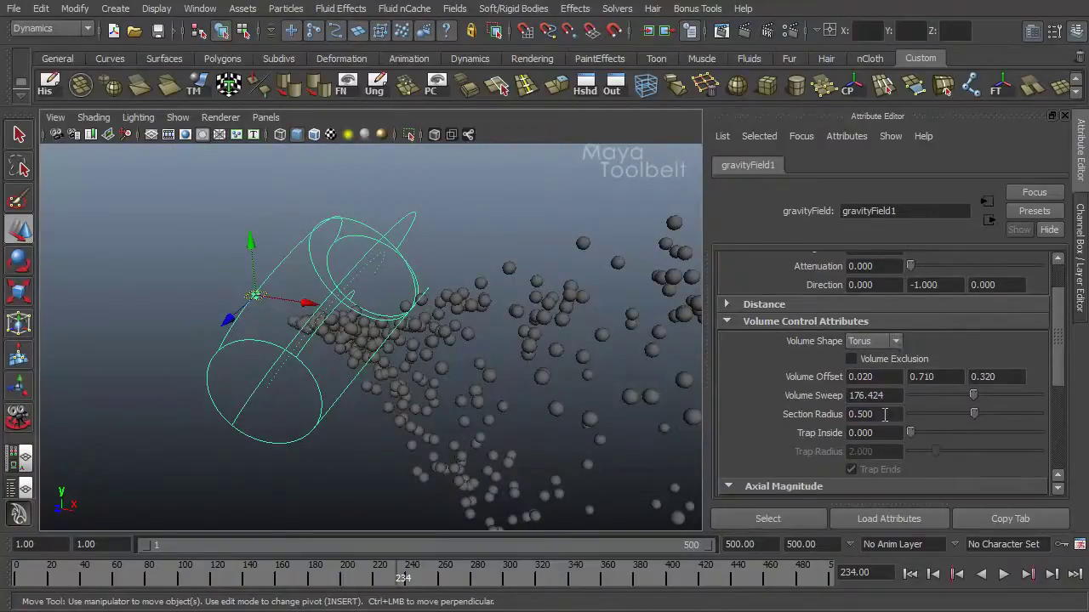
click(894, 341)
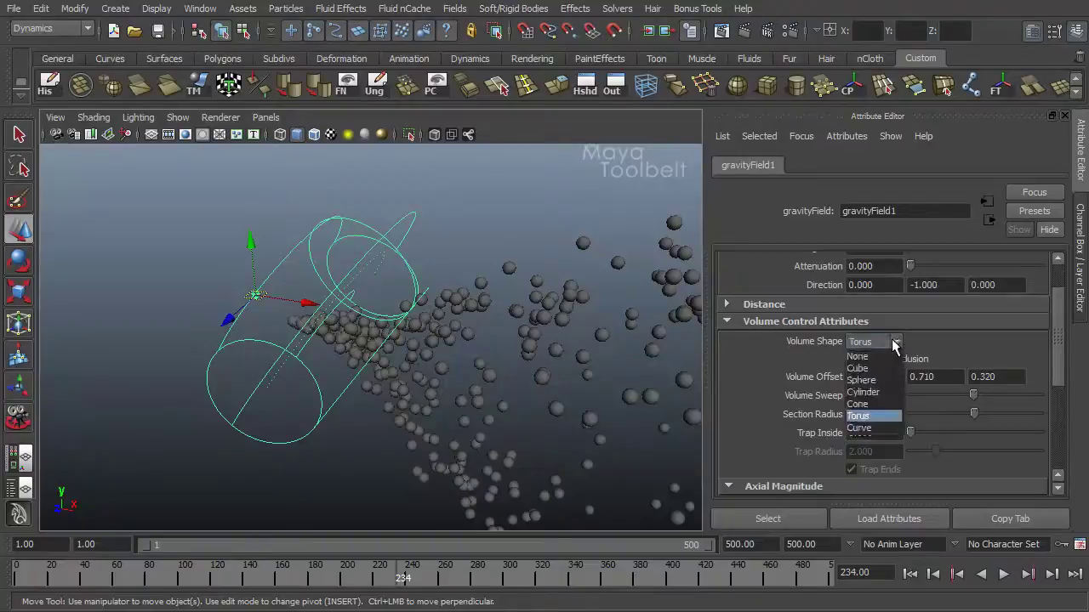
click(865, 404)
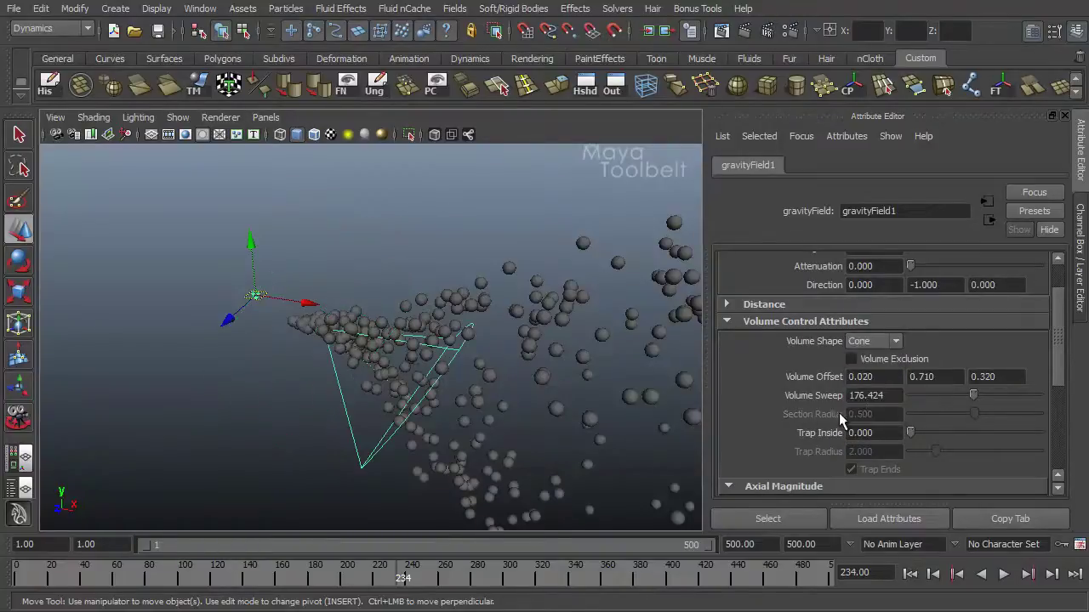
Step: Set the volume to Torus and widen its Section Radius
click(898, 341)
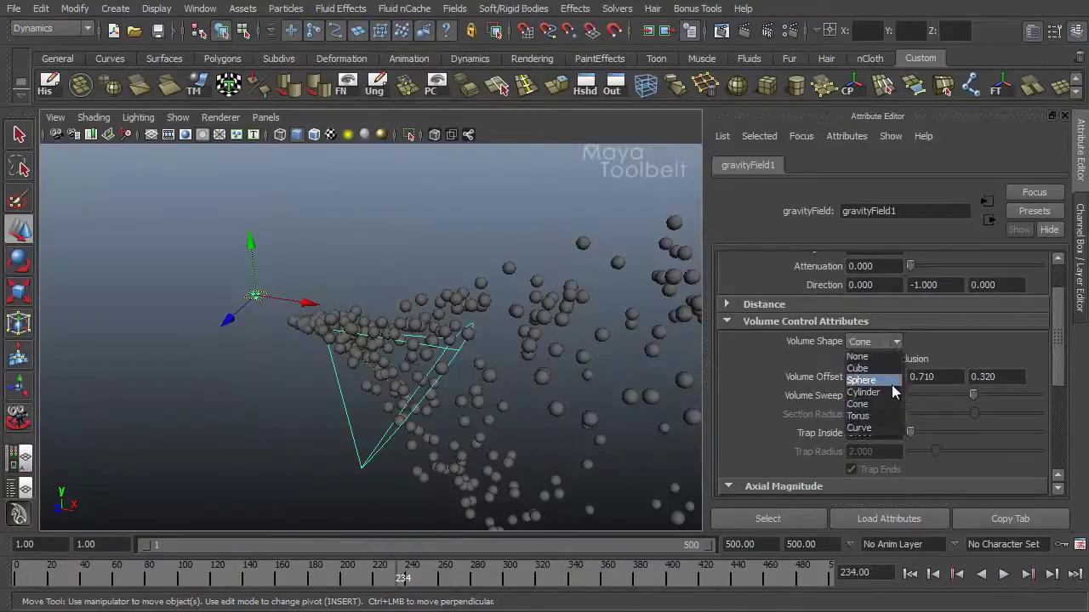
click(861, 416)
mouse_move(970, 417)
mouse_down()
mouse_move(1006, 418)
mouse_move(973, 417)
mouse_move(1009, 433)
mouse_move(990, 434)
mouse_move(1006, 444)
mouse_move(955, 412)
mouse_up()
alt+drag(655, 383, 476, 374)
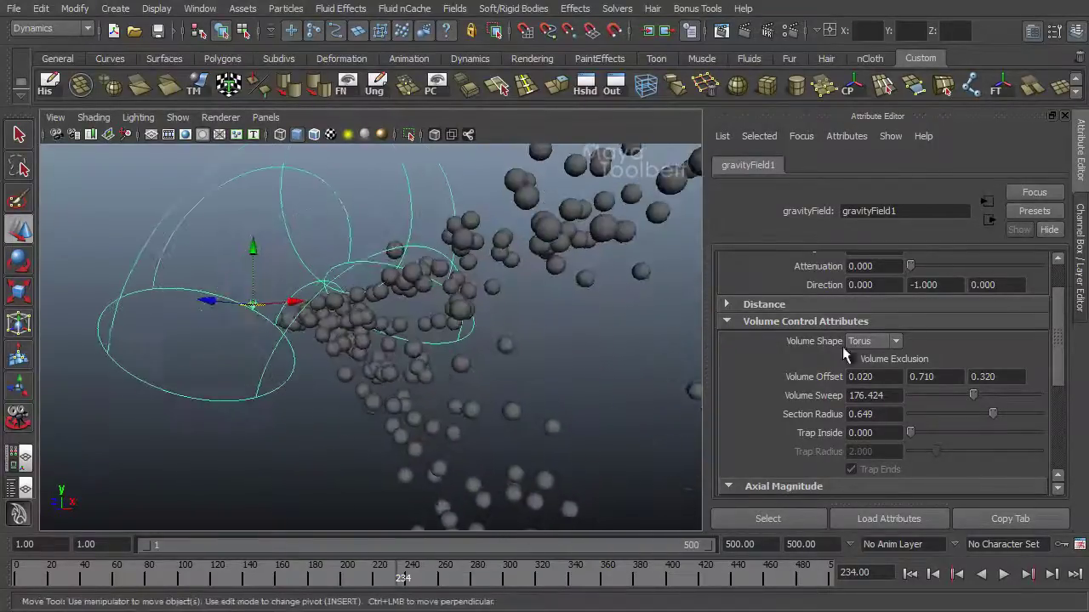
Step: Switch back to a Cone volume with a full 360 Volume Sweep
click(895, 342)
click(869, 412)
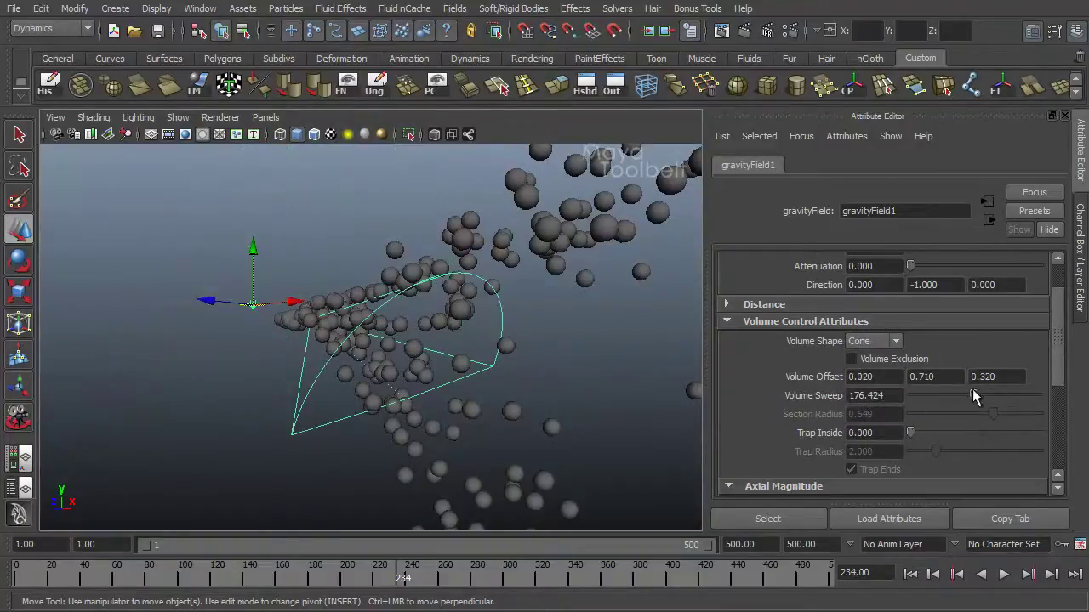
drag(974, 396, 1052, 416)
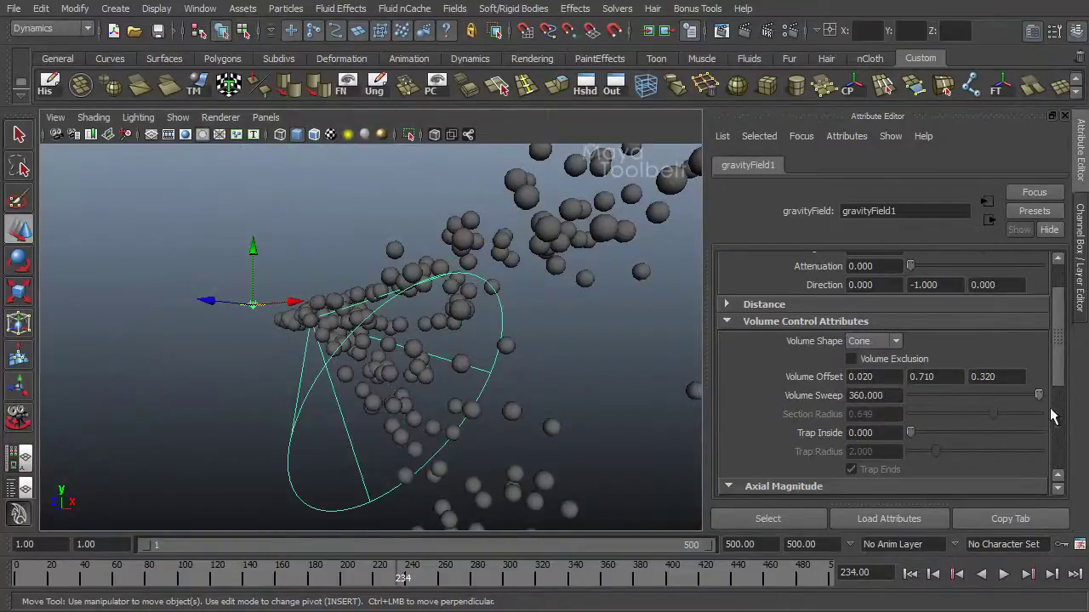
alt+drag(523, 341, 566, 352)
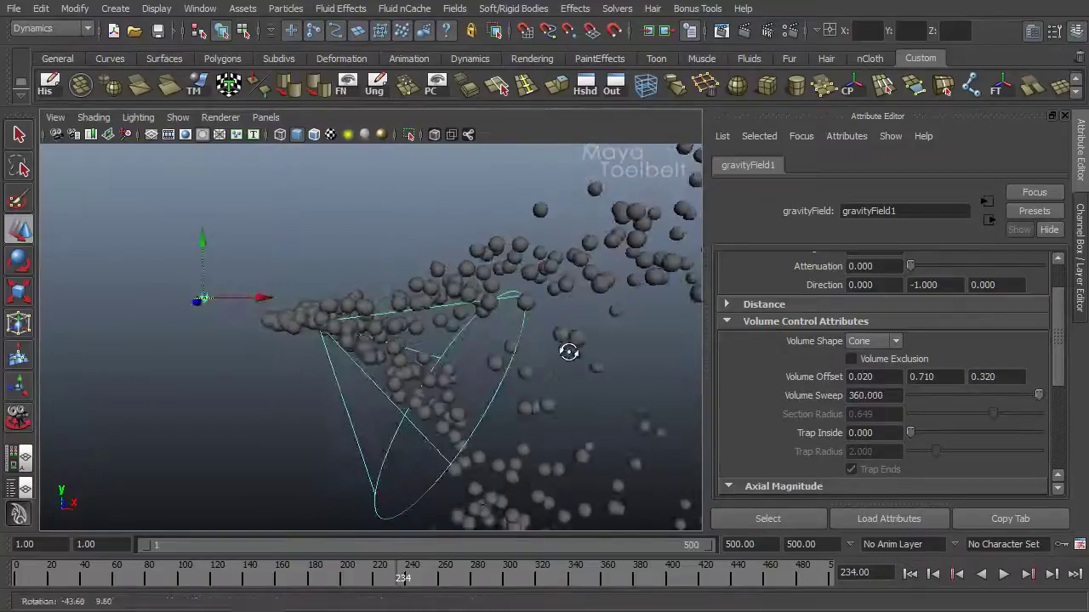
Step: Rewind, set the volume to Sphere with Trap Inside 0.808 and Trap Radius 1.391, and play
key(q)
key(alt+shift+v)
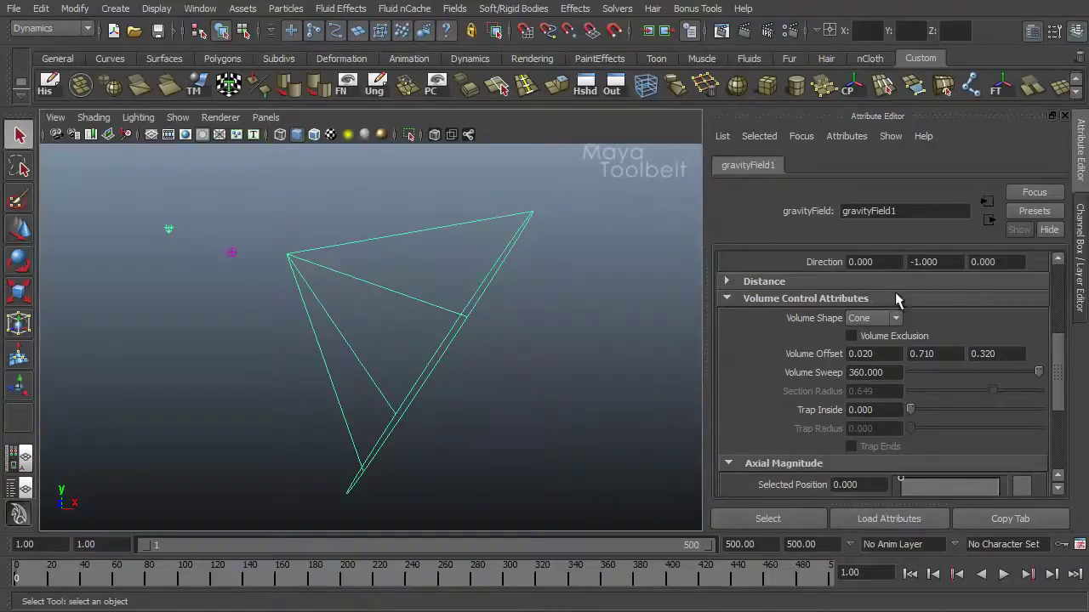
click(898, 320)
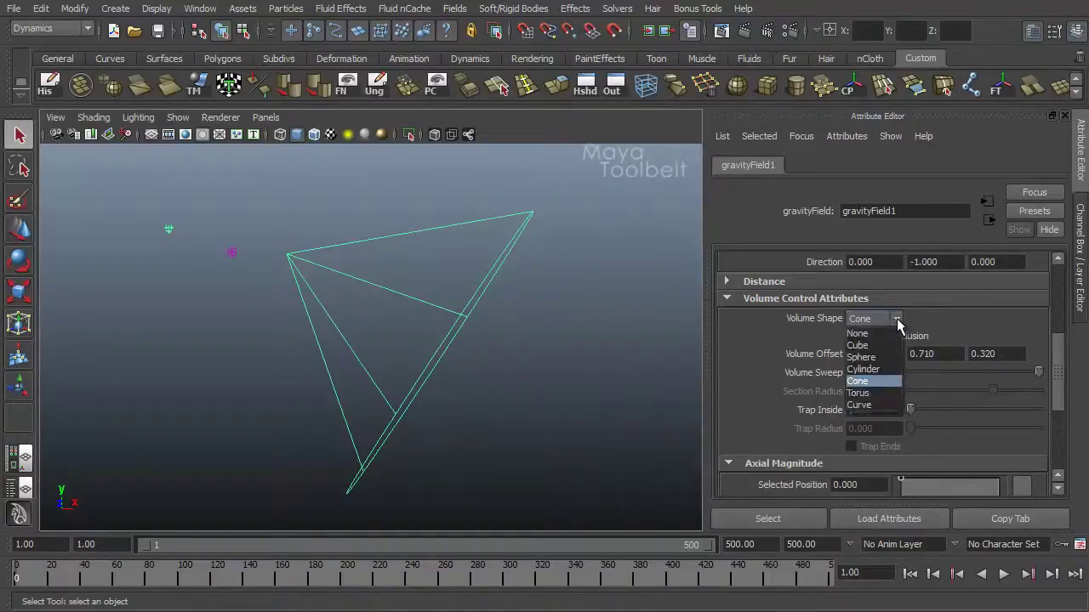
click(869, 358)
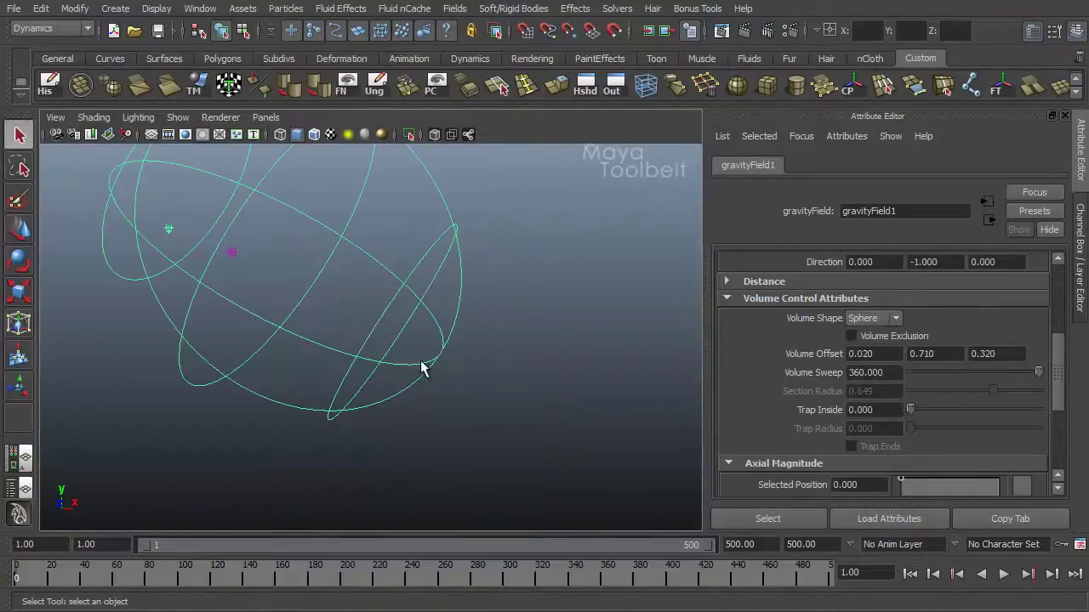
alt+drag(423, 368, 484, 389)
key(alt+v)
drag(909, 409, 1012, 410)
Step: Orbit around the particles gathering in the sphere, then stop playback at frame 317
drag(906, 429, 927, 429)
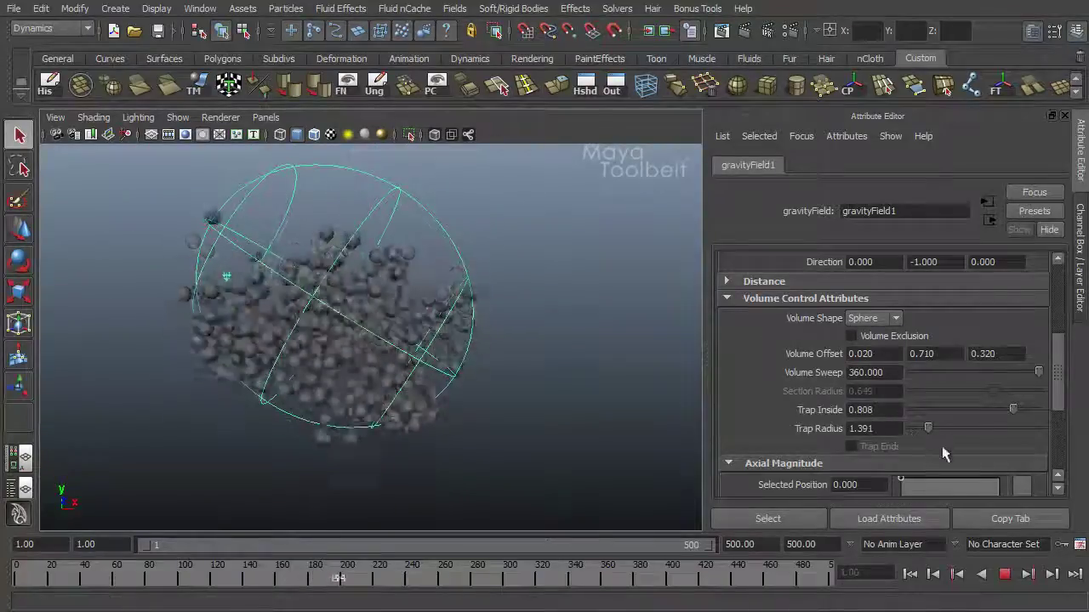
alt+drag(562, 387, 569, 424)
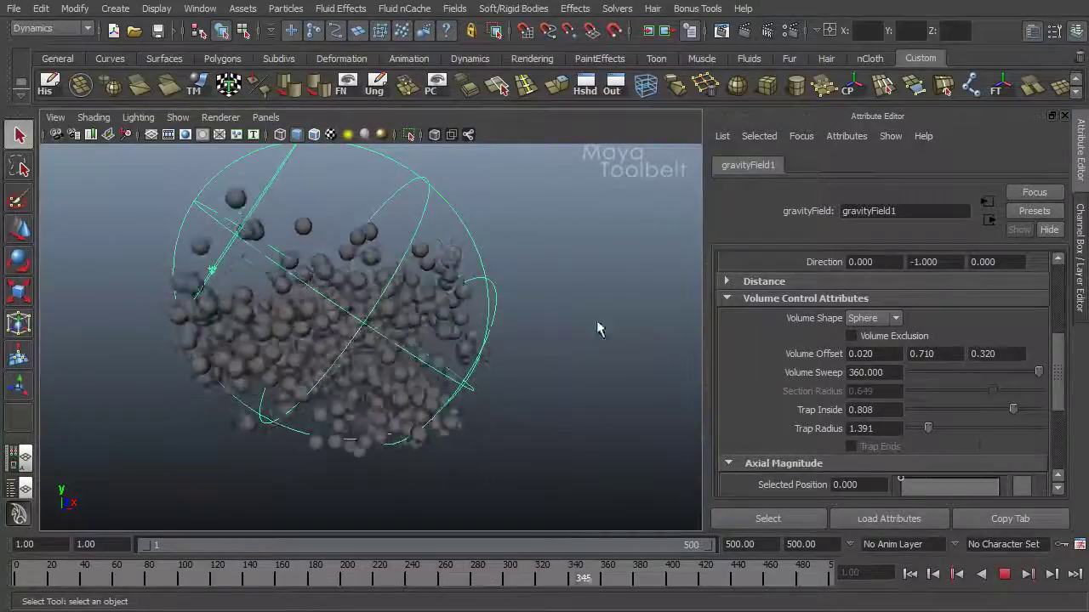
alt+drag(578, 437, 436, 434)
alt+drag(349, 429, 517, 418)
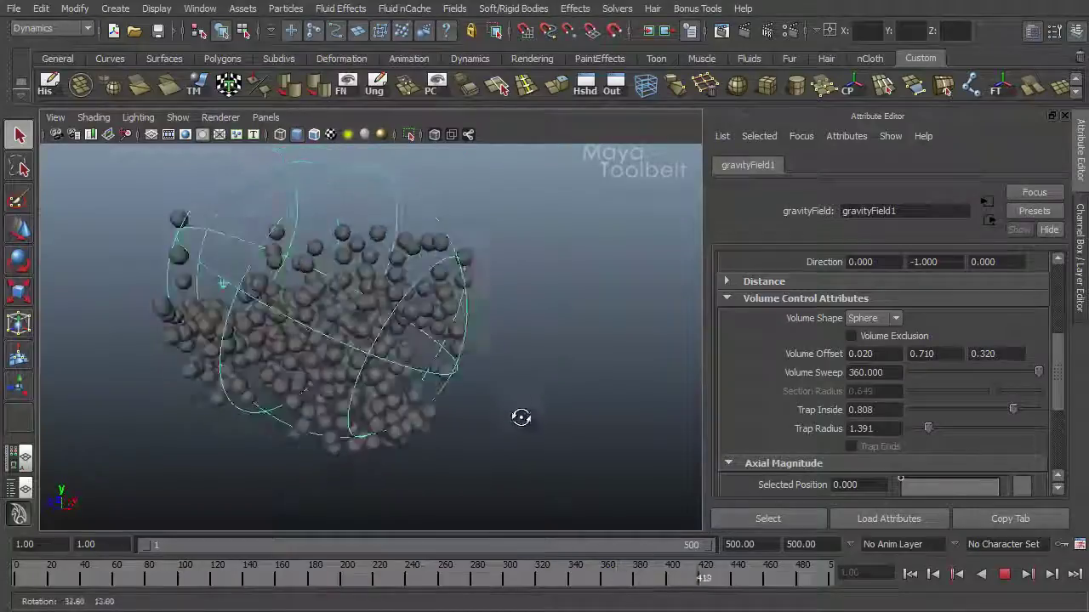
alt+right_drag(517, 418, 605, 440)
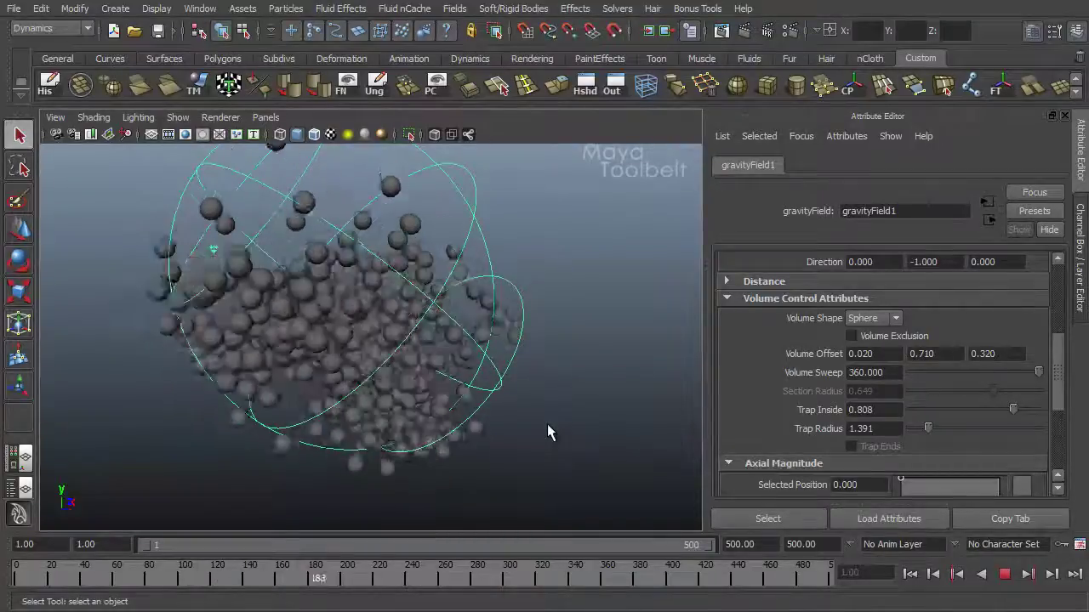
key(Escape)
scroll(912, 438, down, 2)
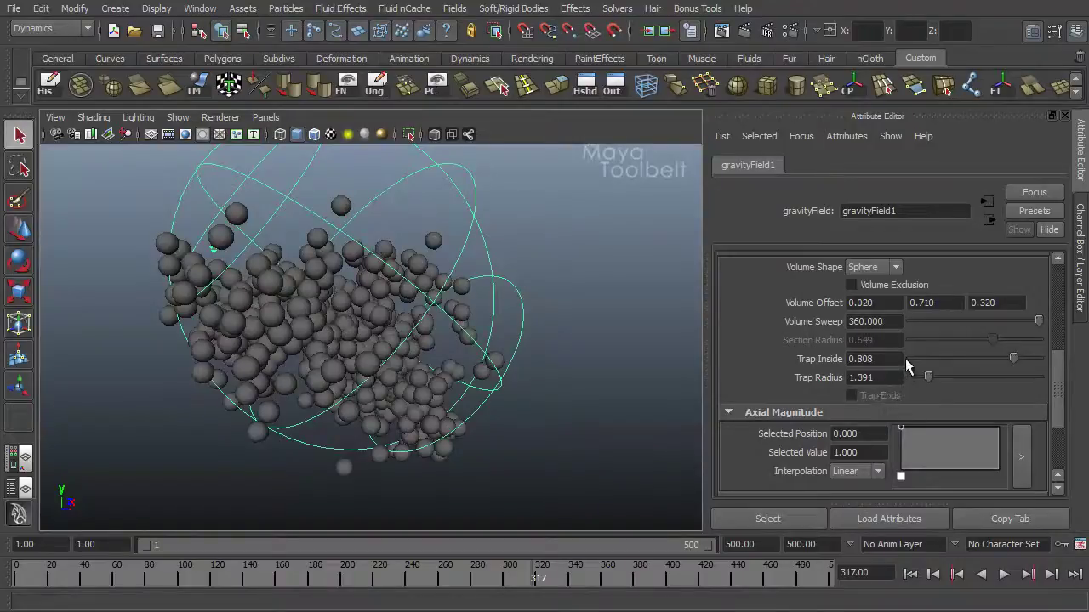
Step: Switch gravityField1's volume shape back to Cone and orbit around it side-on
scroll(906, 358, up, 2)
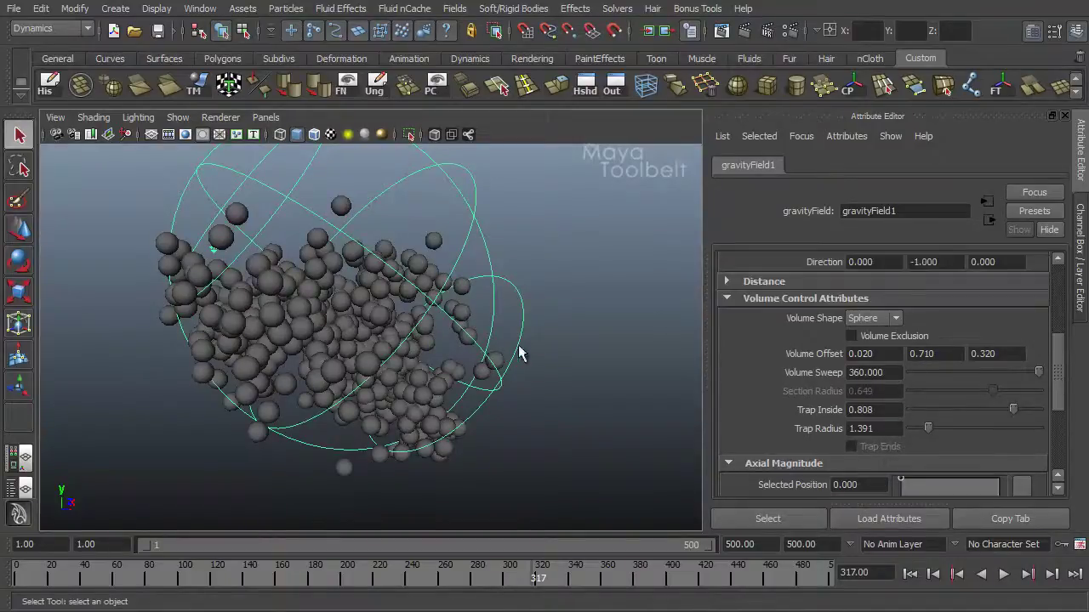
click(900, 320)
click(869, 381)
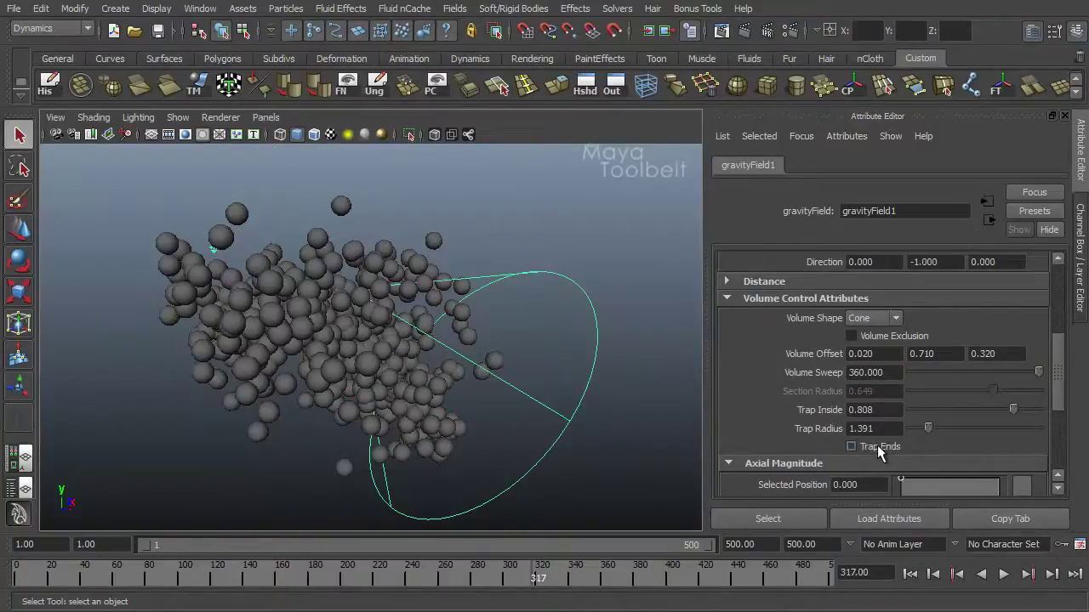
alt+drag(594, 375, 473, 265)
alt+drag(544, 239, 535, 271)
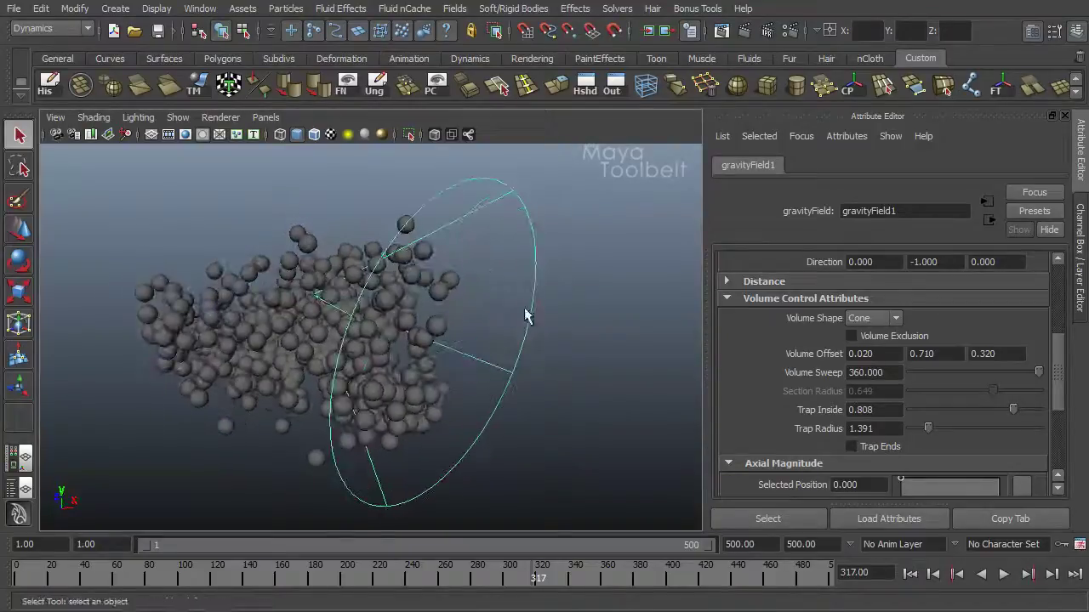
alt+drag(544, 360, 582, 376)
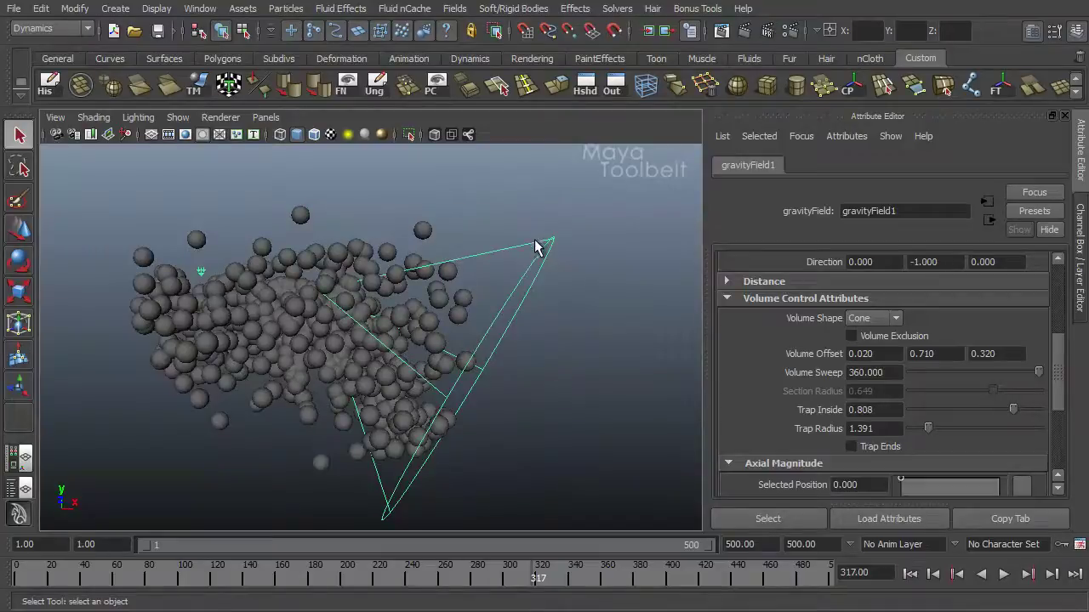
Step: Replay the particle simulation from frame 1 twice, orbiting as particles stream through the cone
click(911, 575)
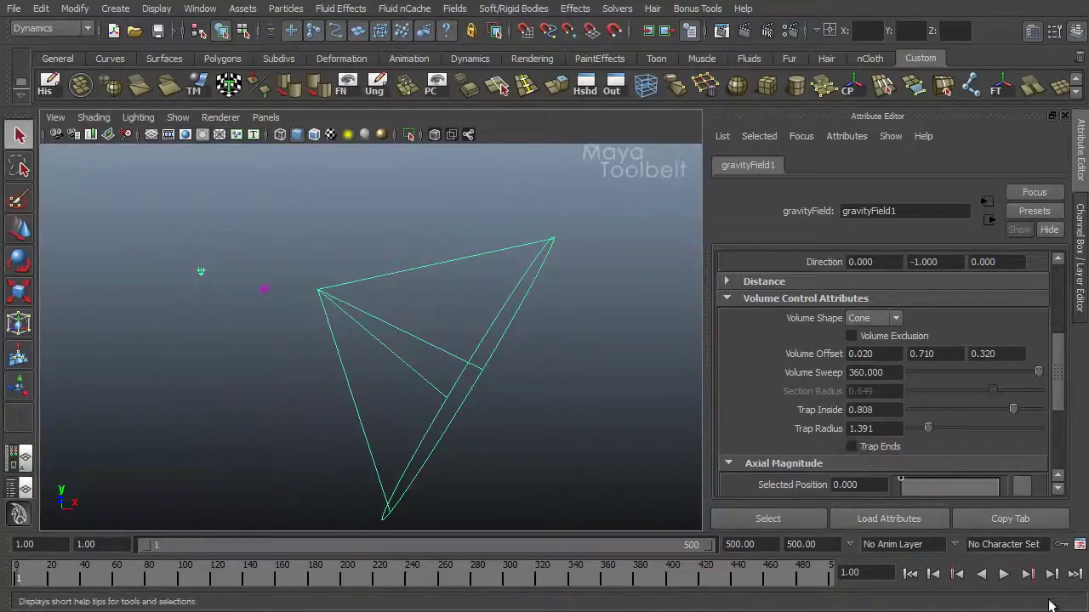
click(1004, 574)
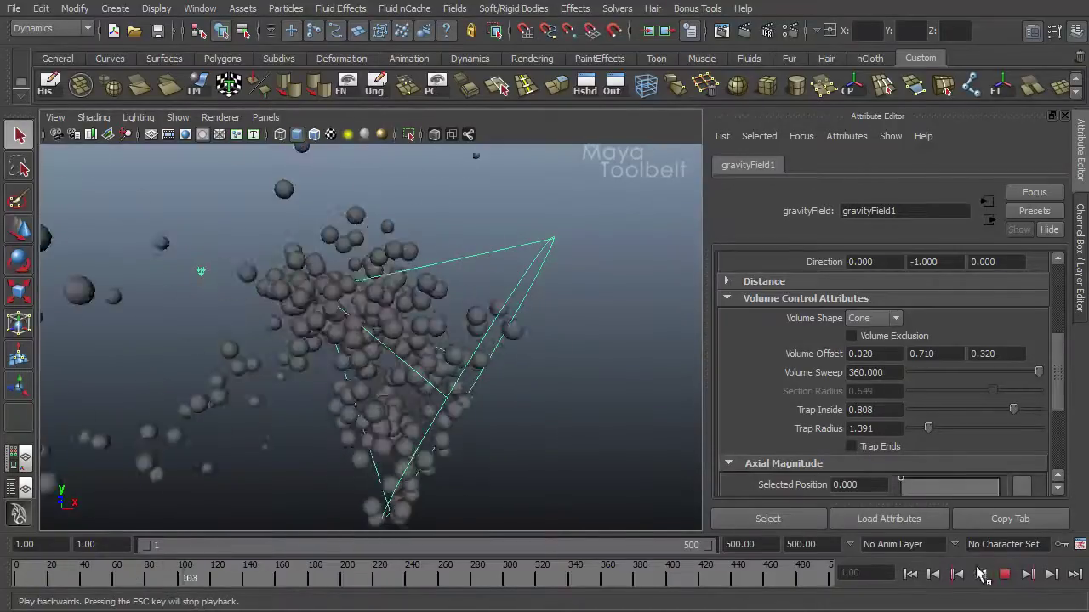
alt+drag(573, 433, 318, 447)
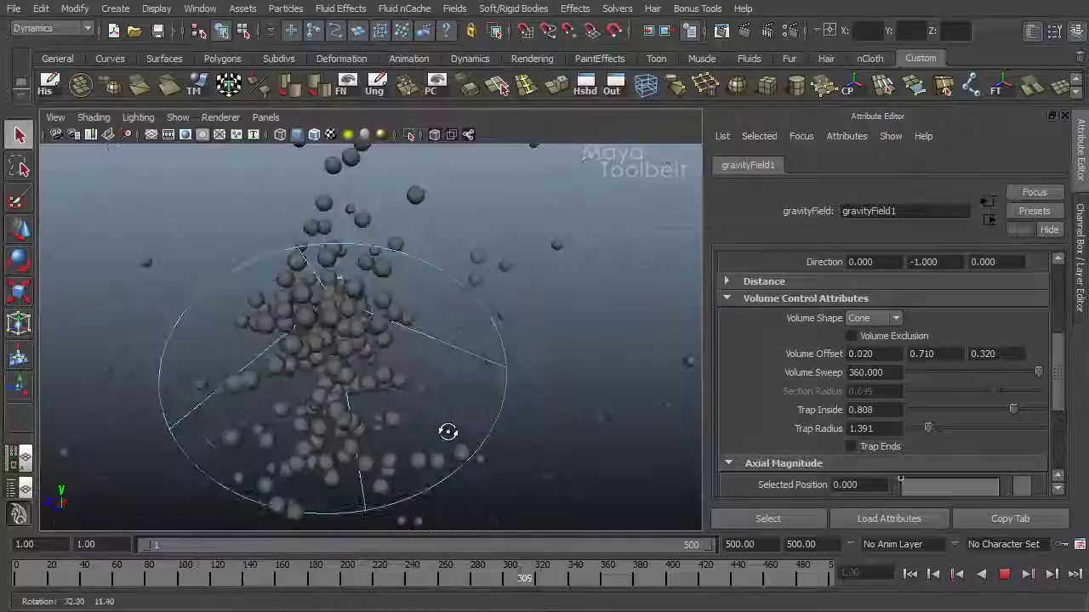
alt+drag(448, 432, 552, 423)
click(1004, 574)
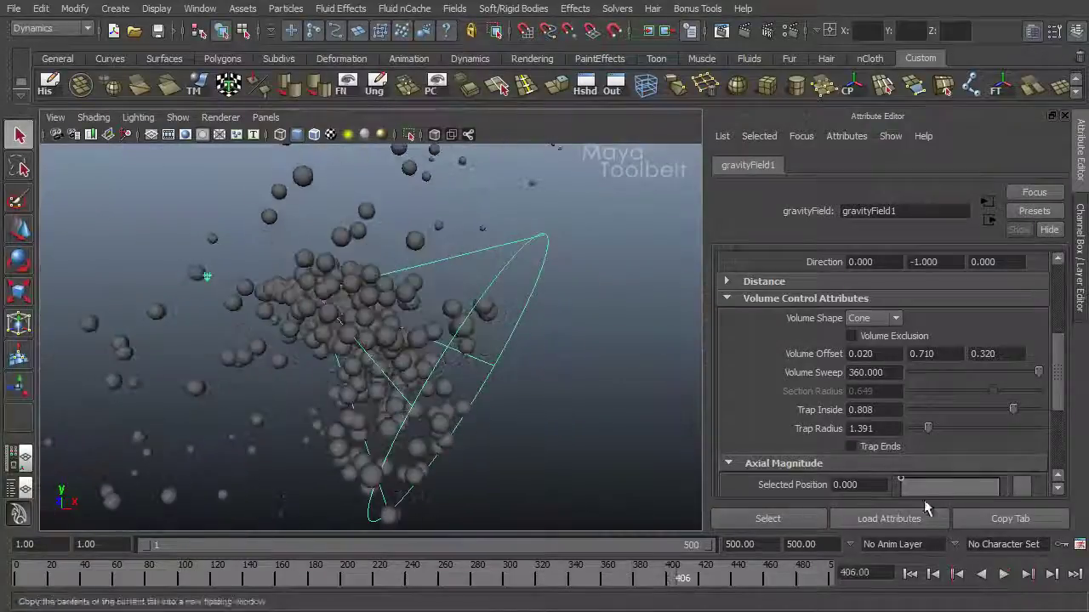
click(910, 574)
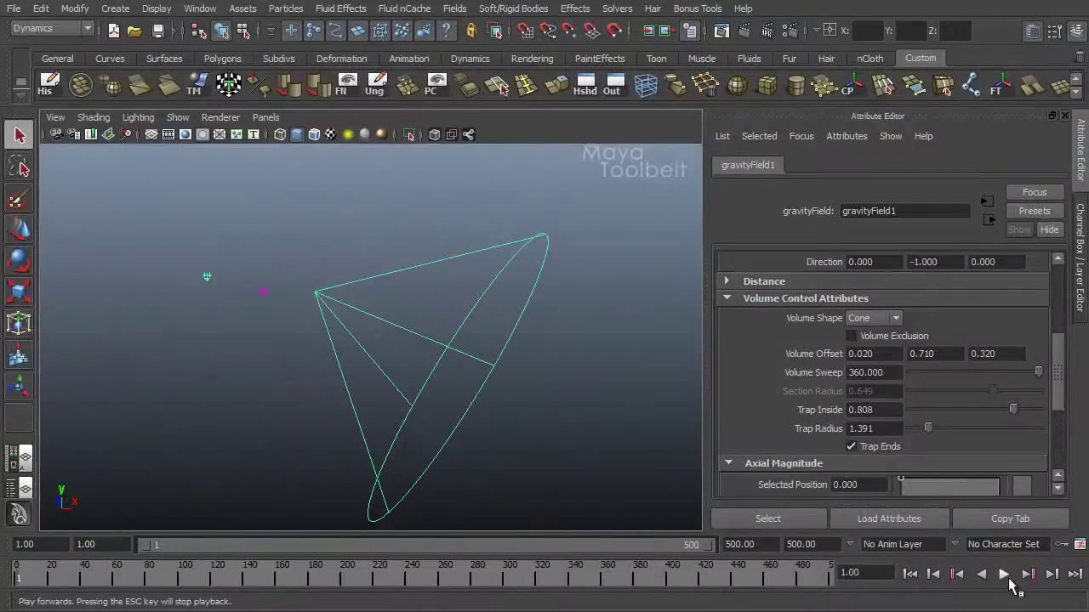
click(1003, 574)
alt+drag(536, 400, 564, 414)
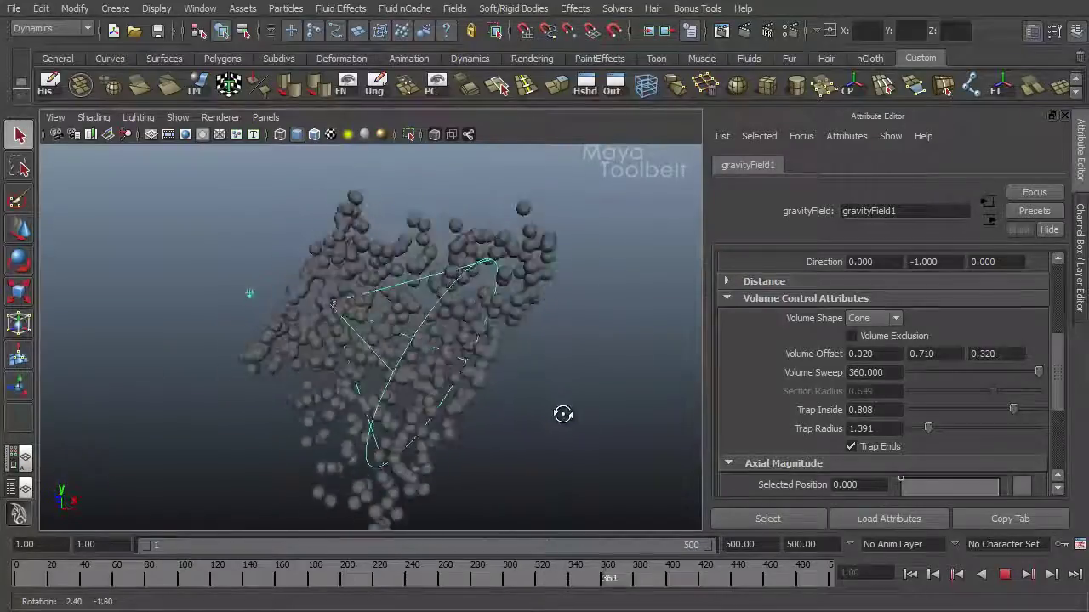
Step: Change gravityField1's Volume Shape to Cylinder and rewind to frame 1 to view it
click(1005, 574)
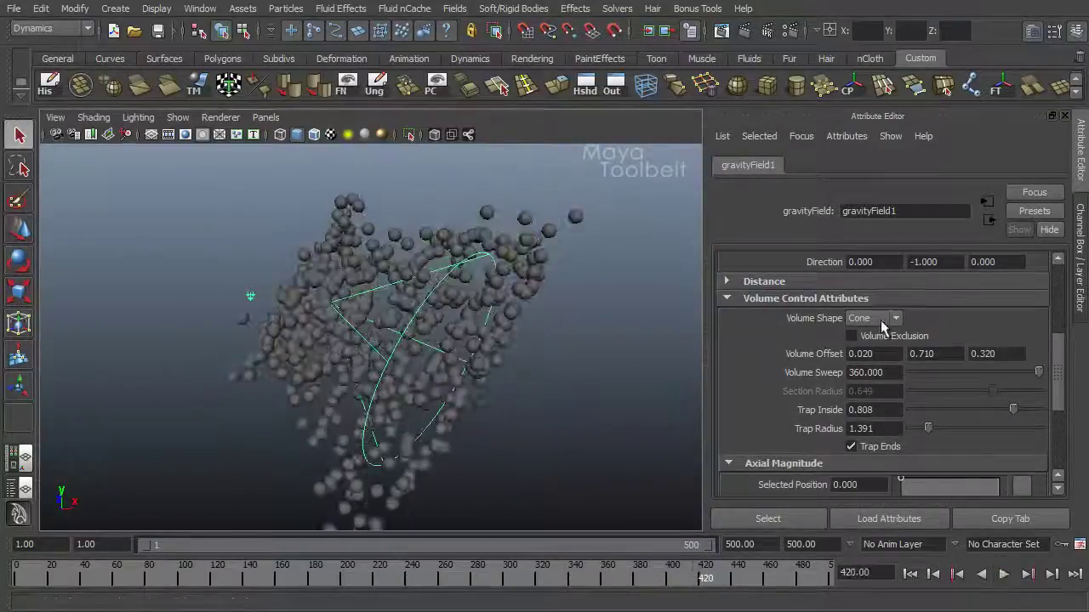
click(894, 319)
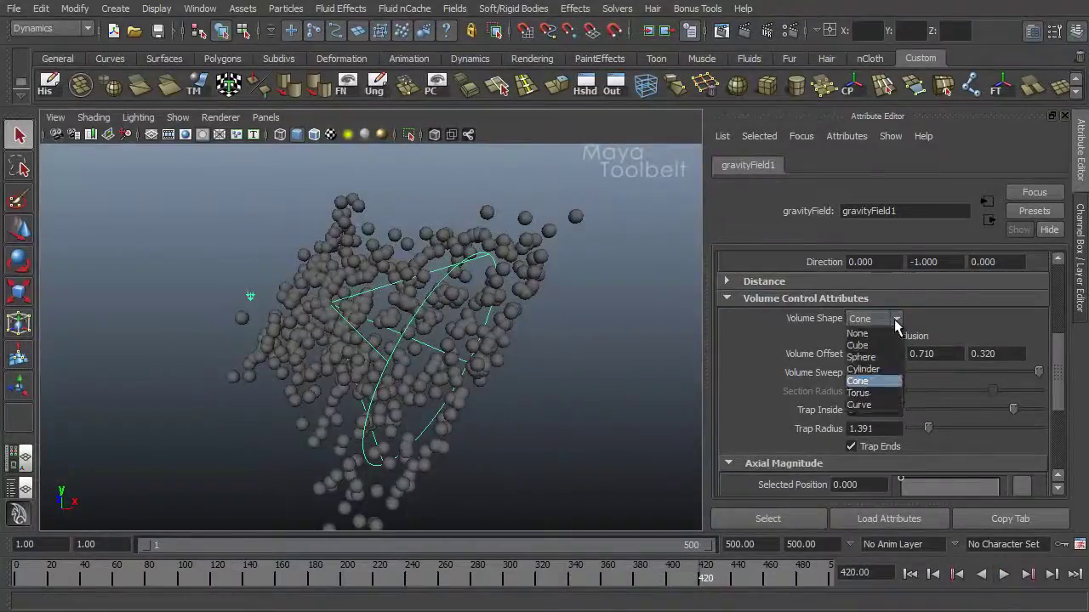
click(860, 370)
click(911, 574)
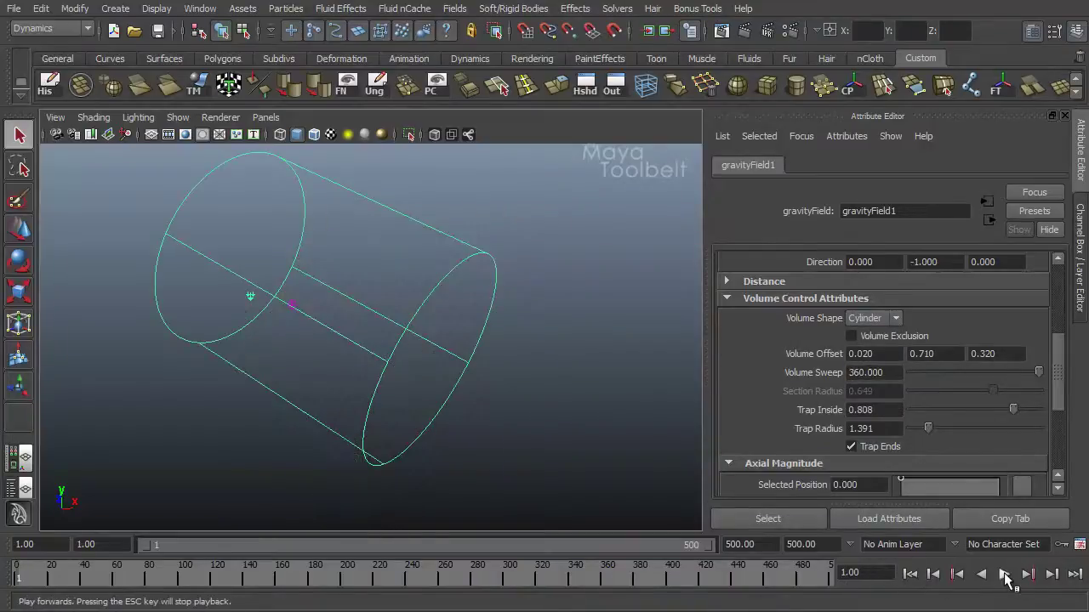
alt+drag(600, 433, 634, 462)
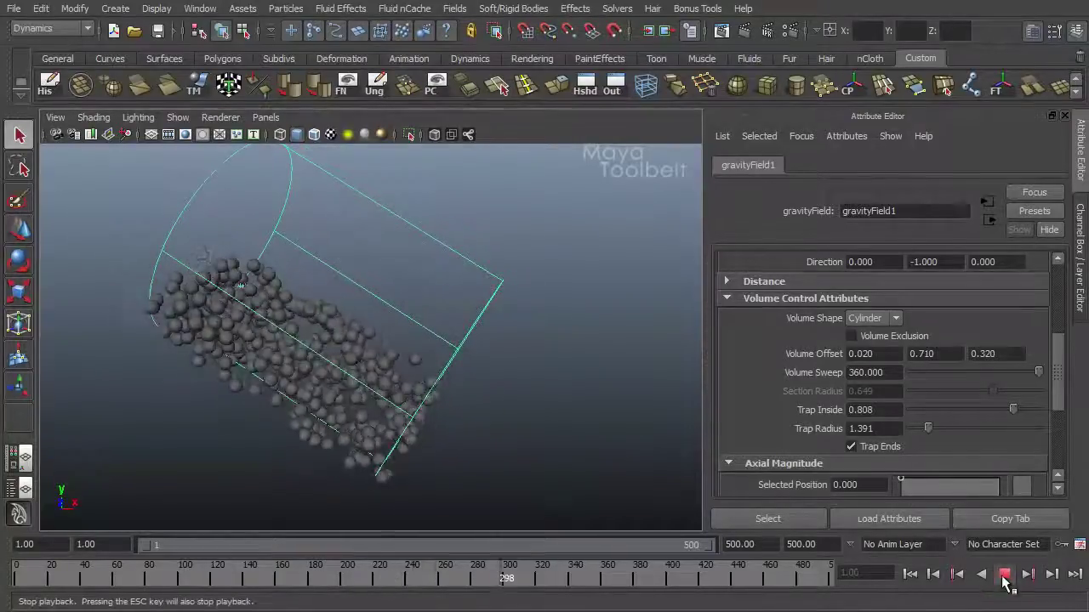
Step: Stop and rewind the simulation, orbiting to view the cylinder nearly end-on
click(1005, 574)
click(910, 574)
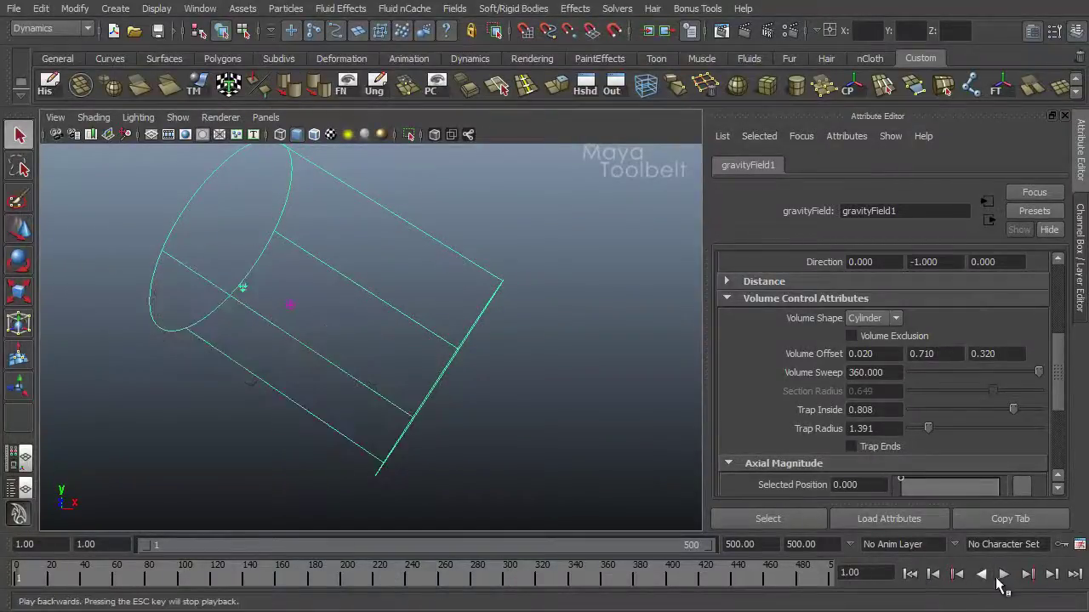
alt+drag(627, 417, 511, 358)
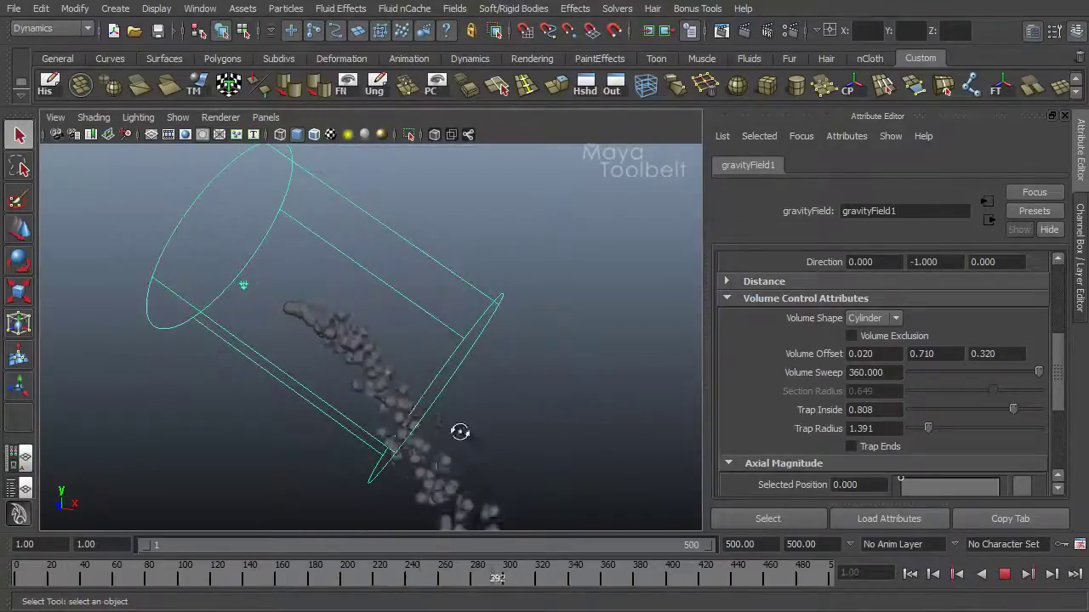
alt+drag(460, 432, 507, 411)
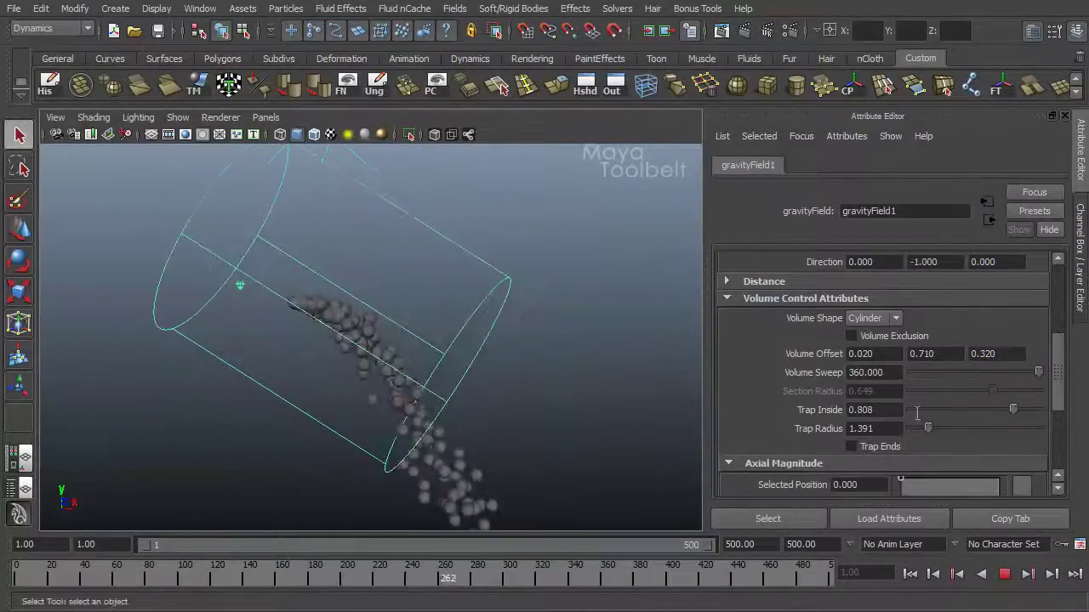
mouse_move(602, 407)
alt+mouse_down()
mouse_move(457, 416)
mouse_move(595, 408)
alt+mouse_up()
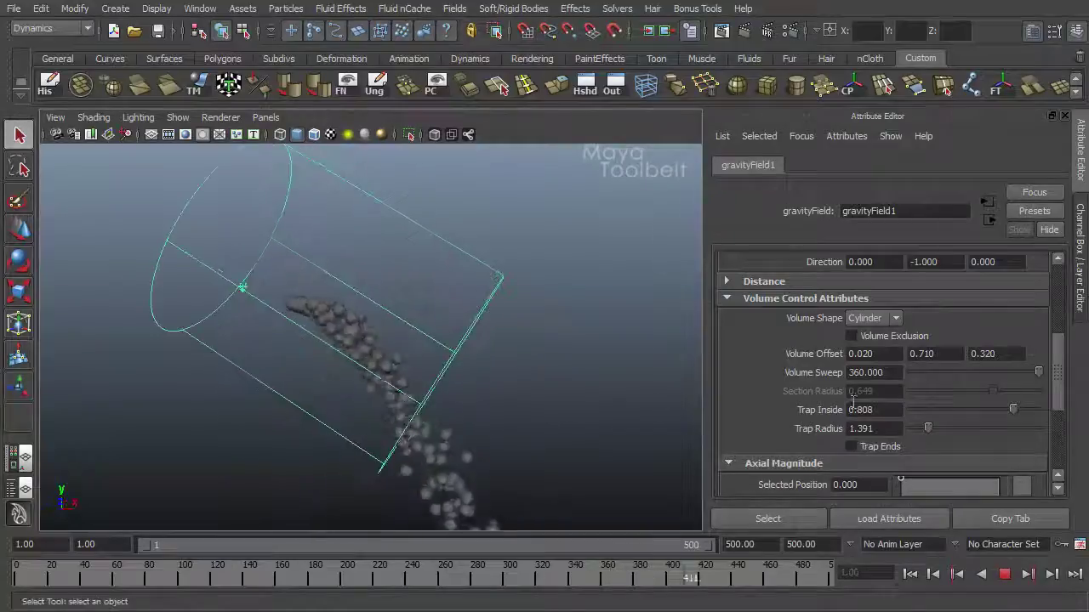
Step: Turn Trap Ends back on, watch particles held inside the cylinder, then stop playback
click(877, 446)
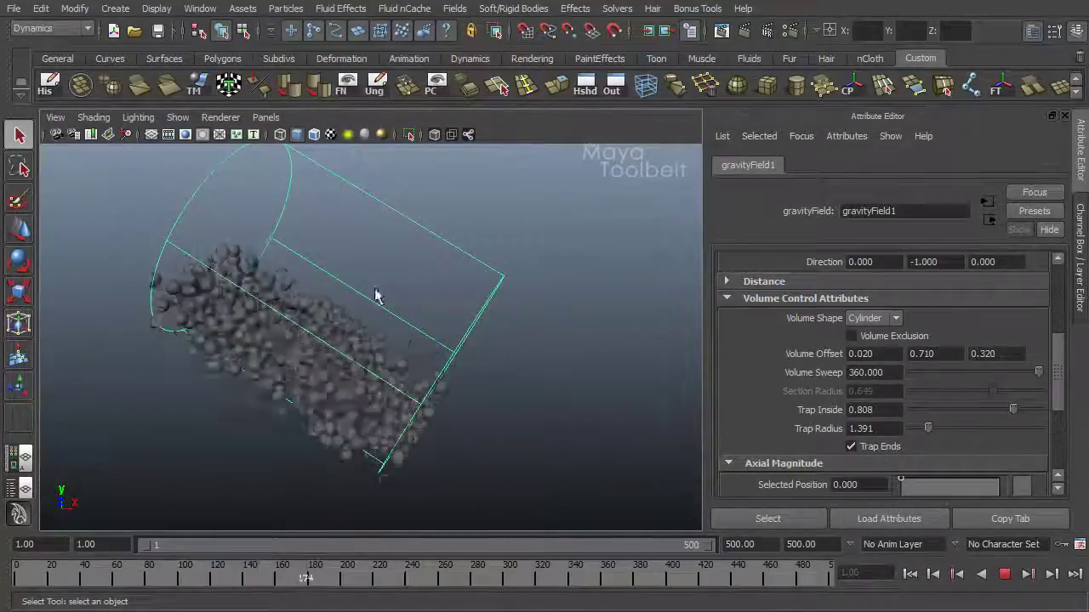
alt+drag(377, 297, 498, 332)
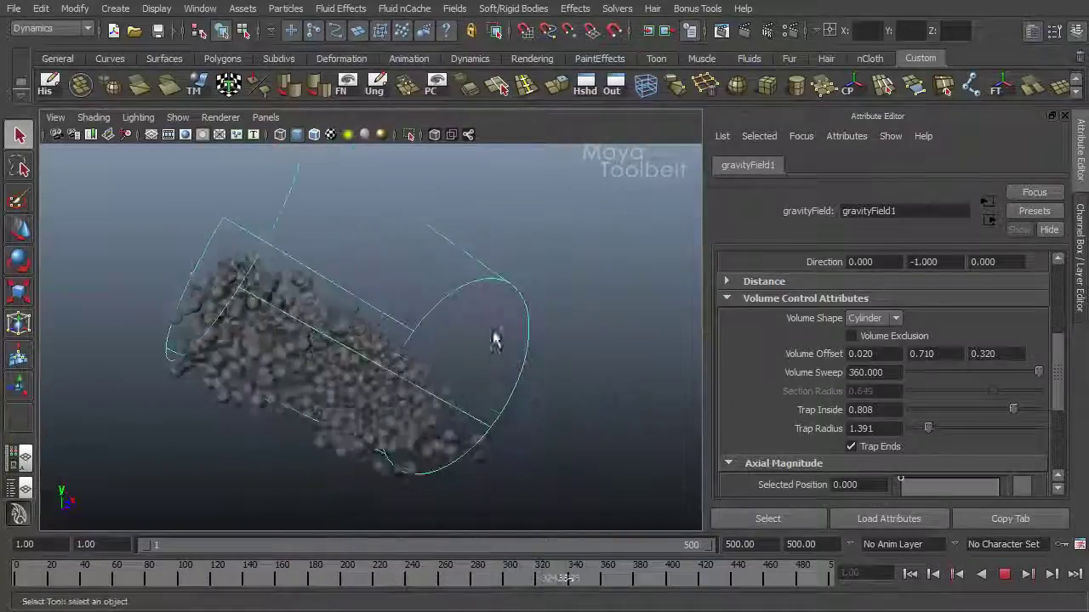
alt+drag(499, 376, 377, 352)
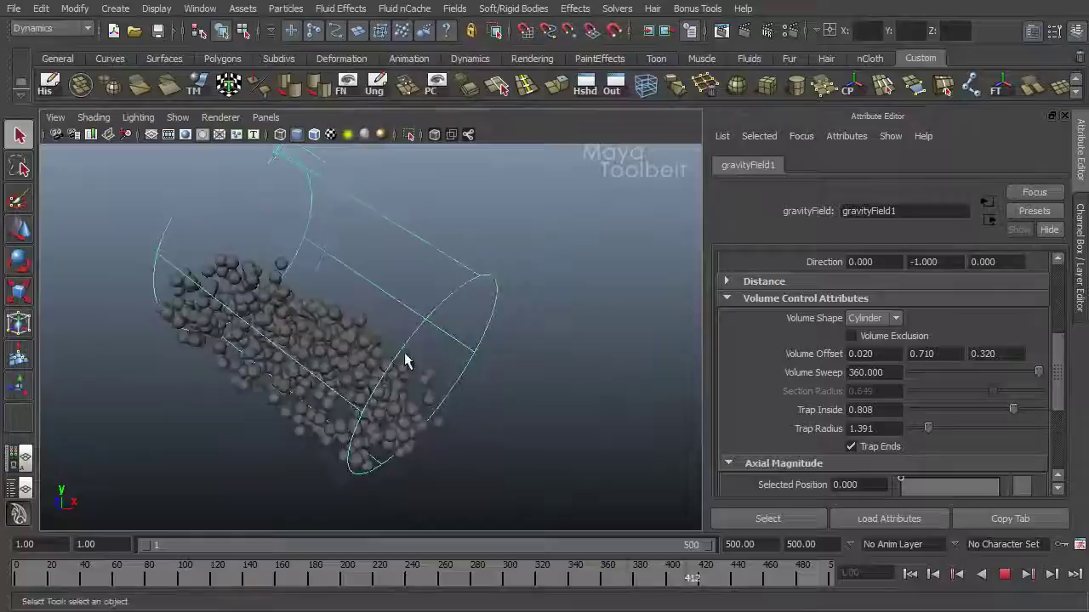
alt+drag(484, 403, 485, 370)
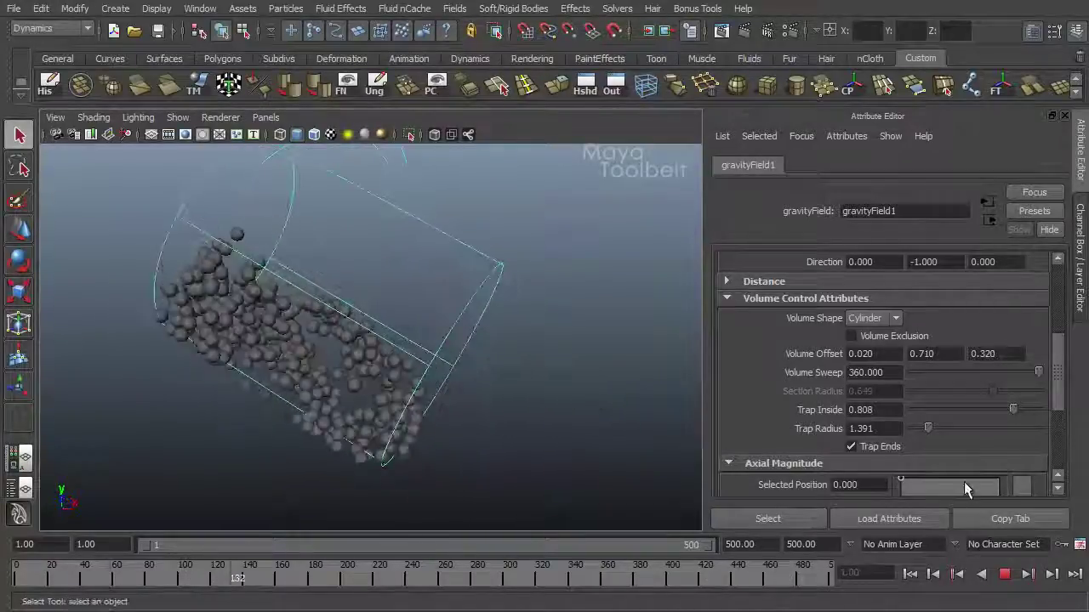
click(1005, 574)
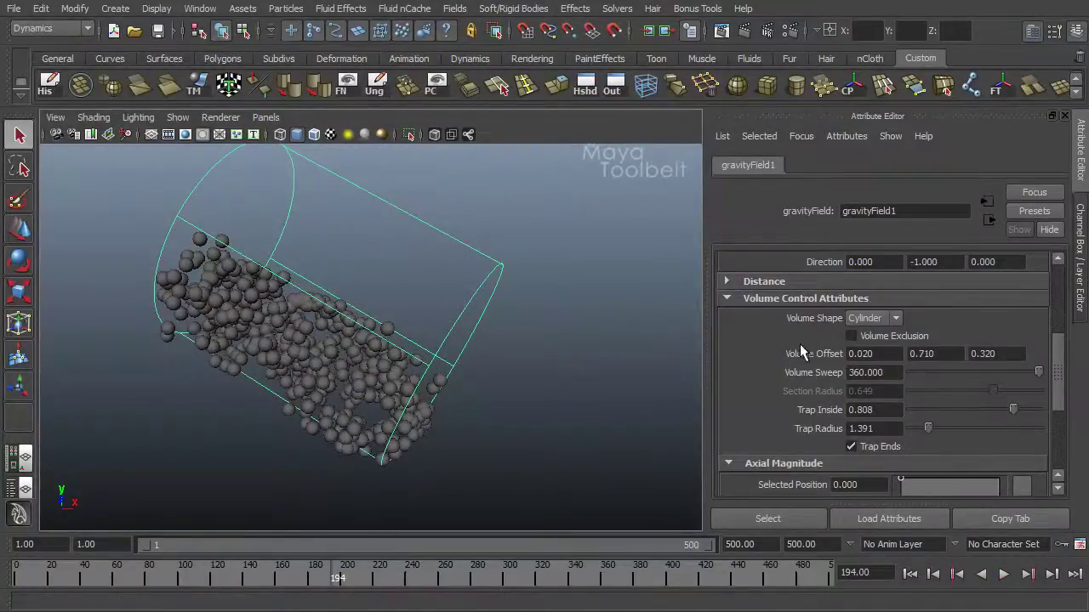
Step: Drop Trap Inside to 0.000 and replay from frame 1 as particles pour through the cylinder
scroll(906, 370, down, 3)
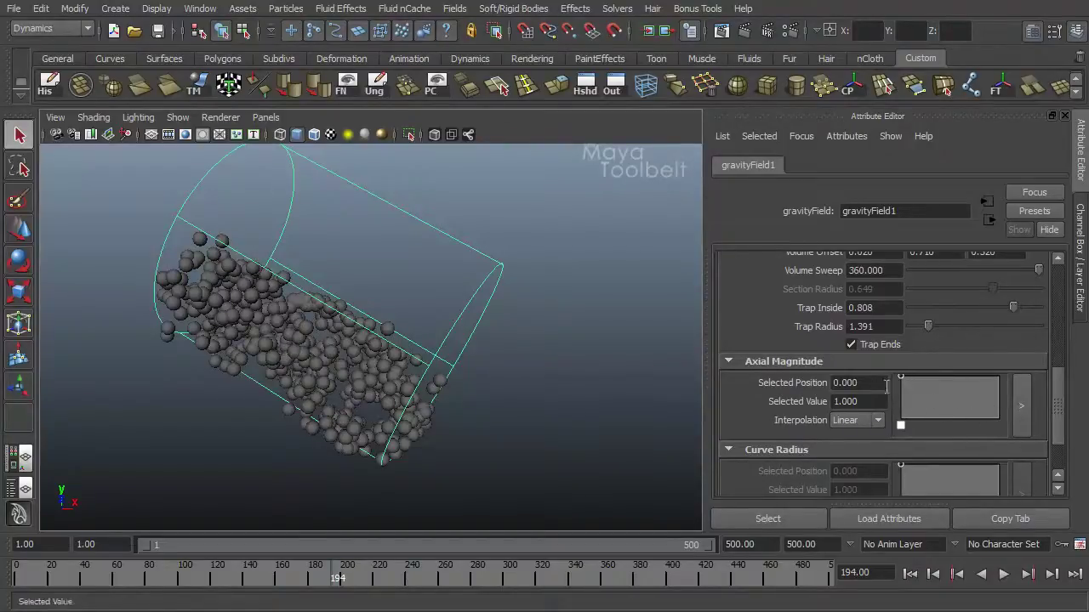
click(909, 574)
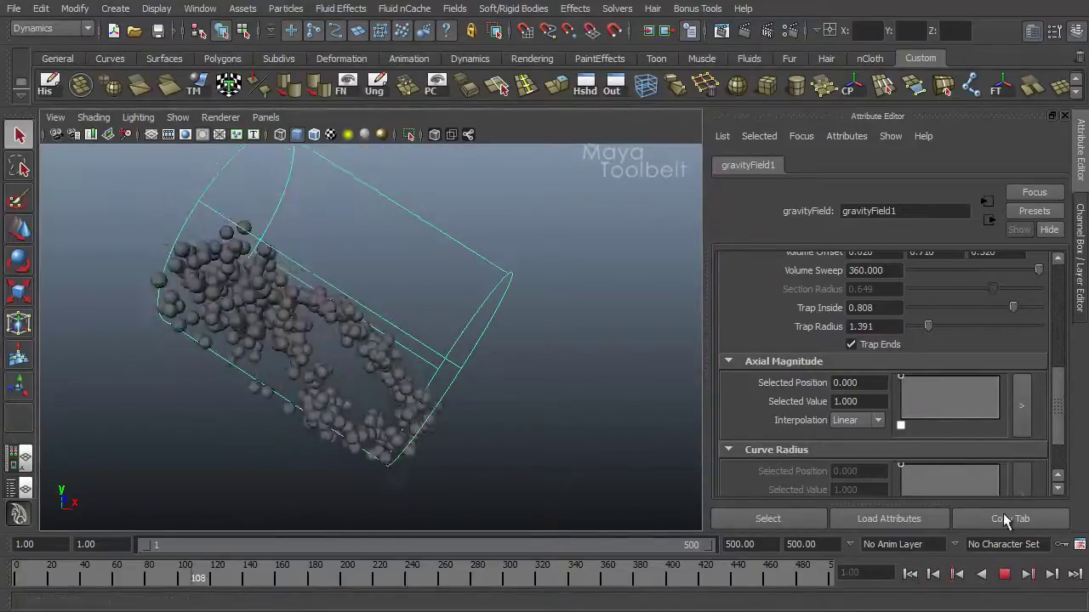
click(1004, 574)
drag(1012, 308, 909, 308)
click(910, 574)
click(1004, 575)
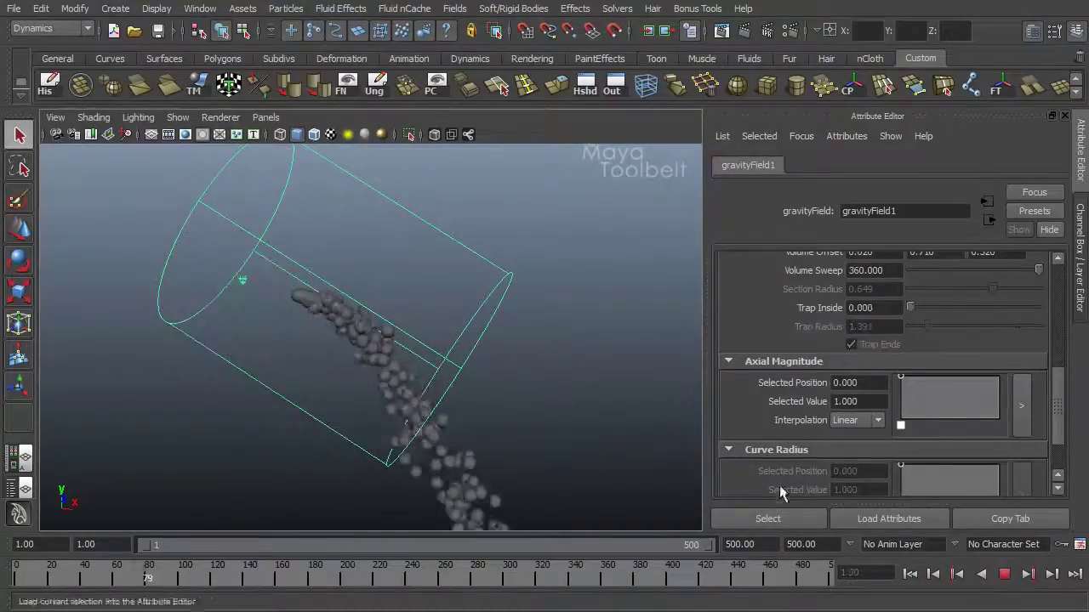
alt+drag(586, 366, 492, 389)
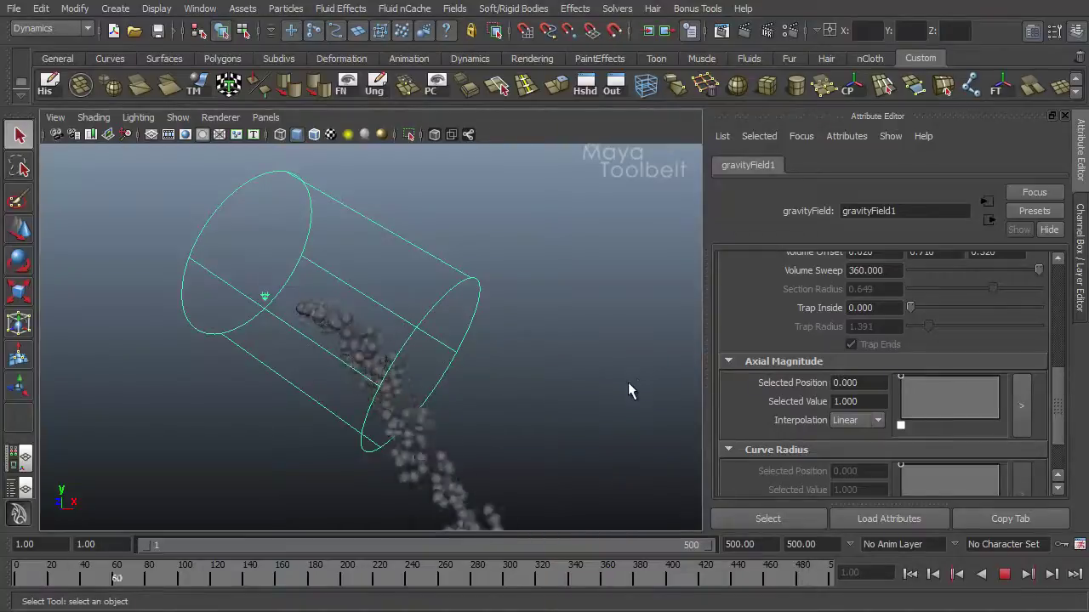
scroll(903, 394, up, 3)
scroll(902, 388, up, 5)
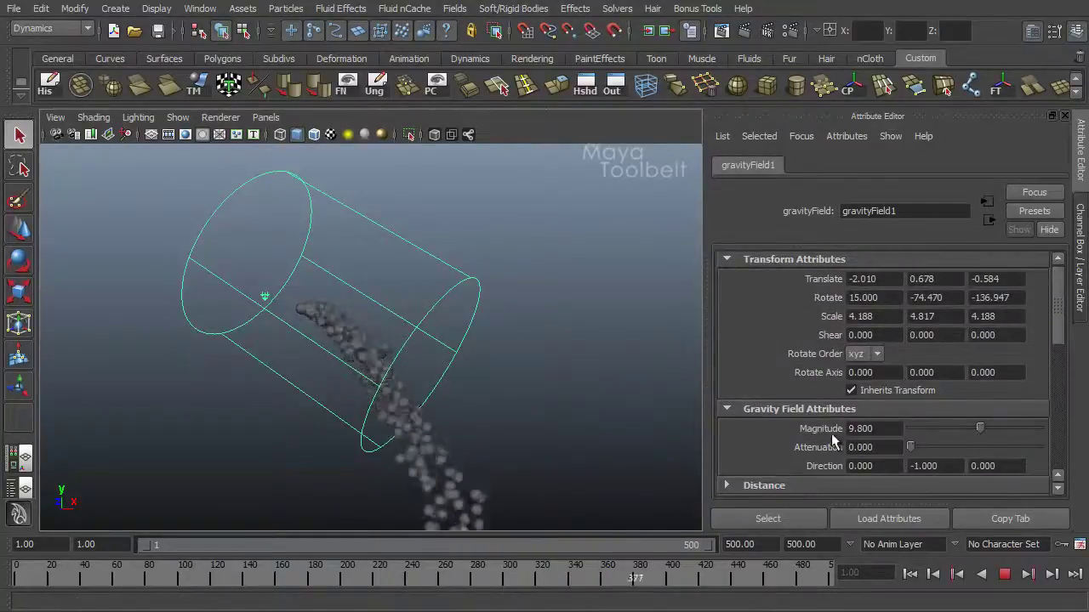
scroll(831, 433, down, 4)
scroll(814, 348, down, 5)
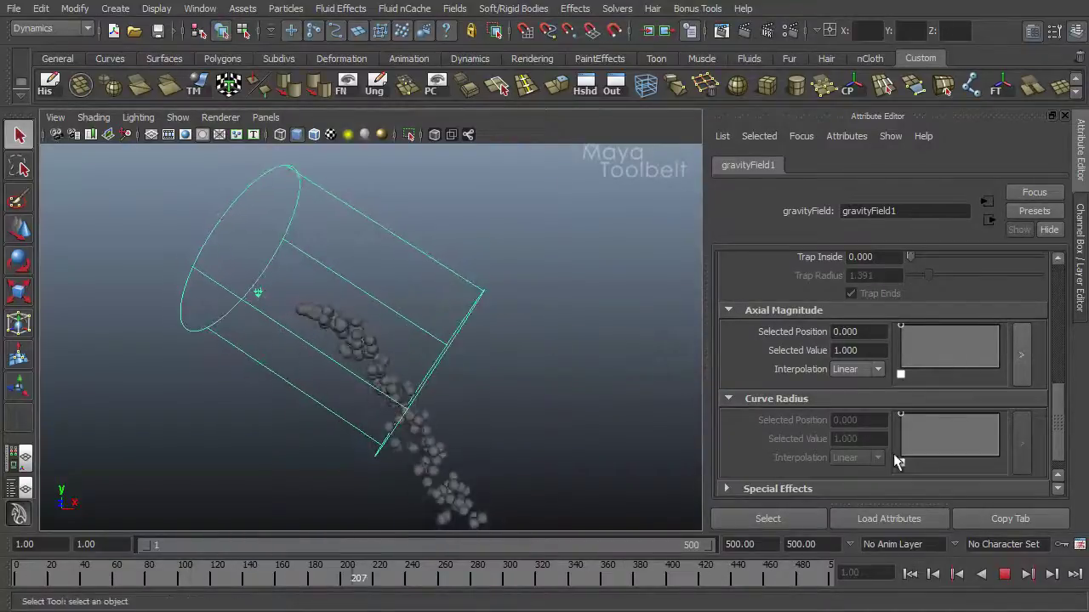
Step: Stop playback and move the gravity field down and right with the Move tool
key(Escape)
key(w)
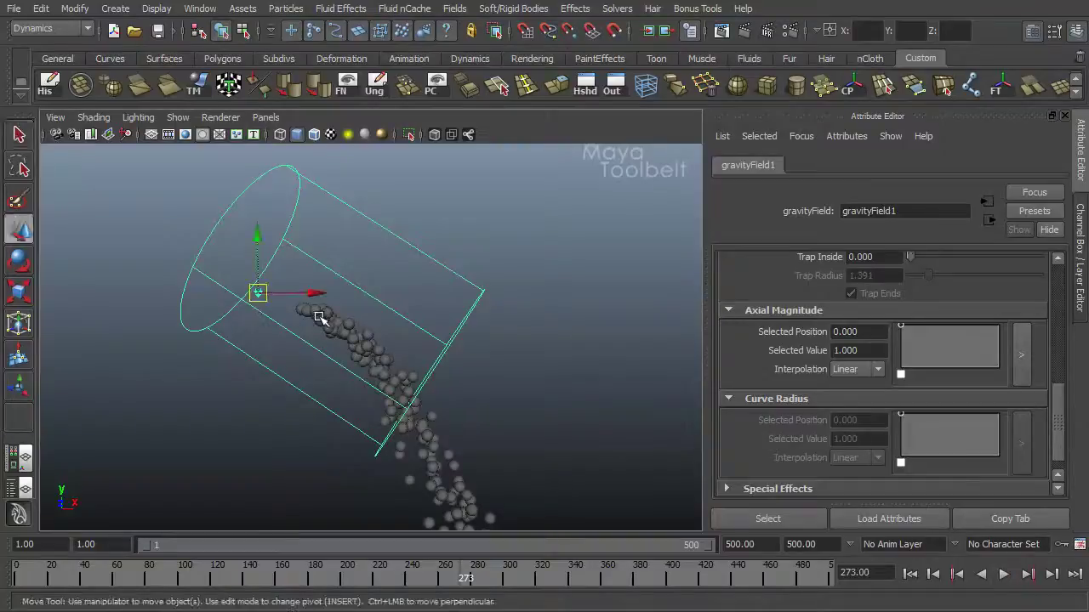
drag(255, 296, 302, 328)
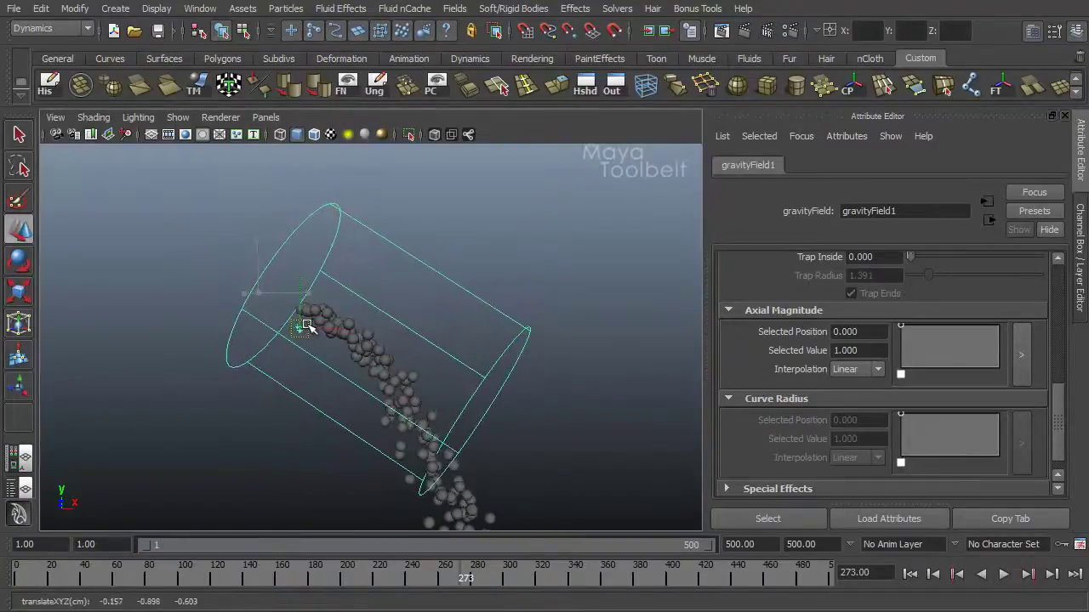
Step: Replay from frame 1 and add an Axial Magnitude ramp point at position 0.400, value 0.000
click(910, 574)
click(1004, 574)
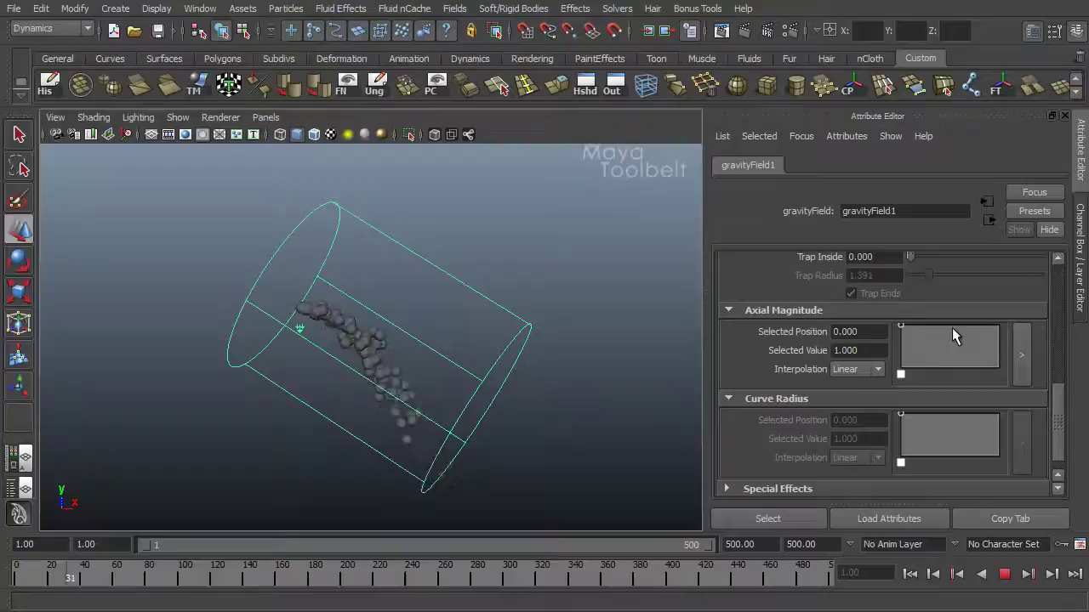
drag(952, 327, 940, 400)
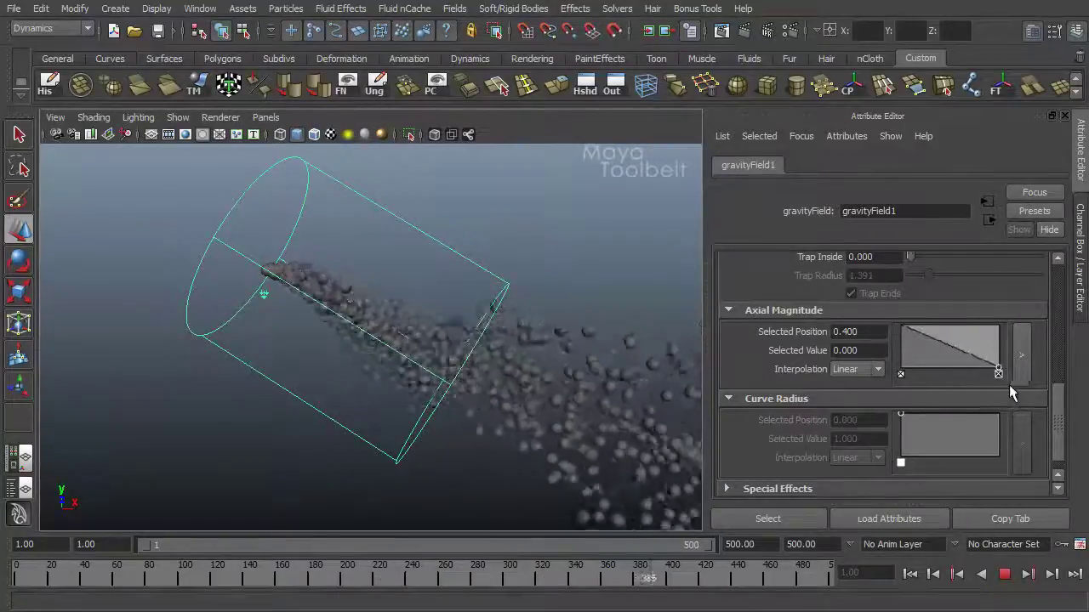
Step: Shift the Axial Magnitude ramp points left, placing the zero point near position 0.470
drag(1004, 385, 933, 341)
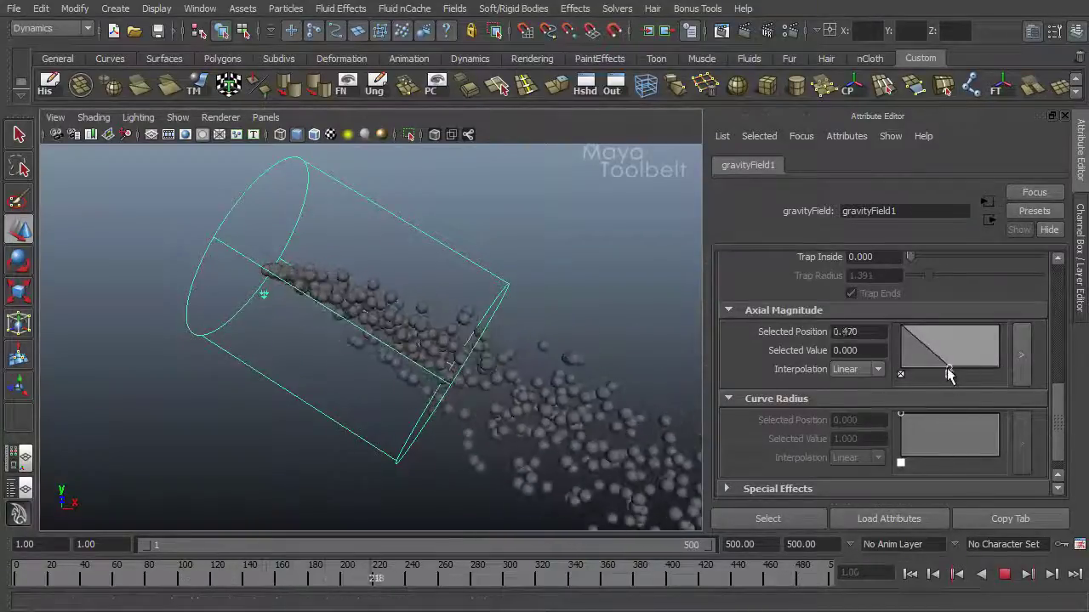
drag(946, 369, 916, 370)
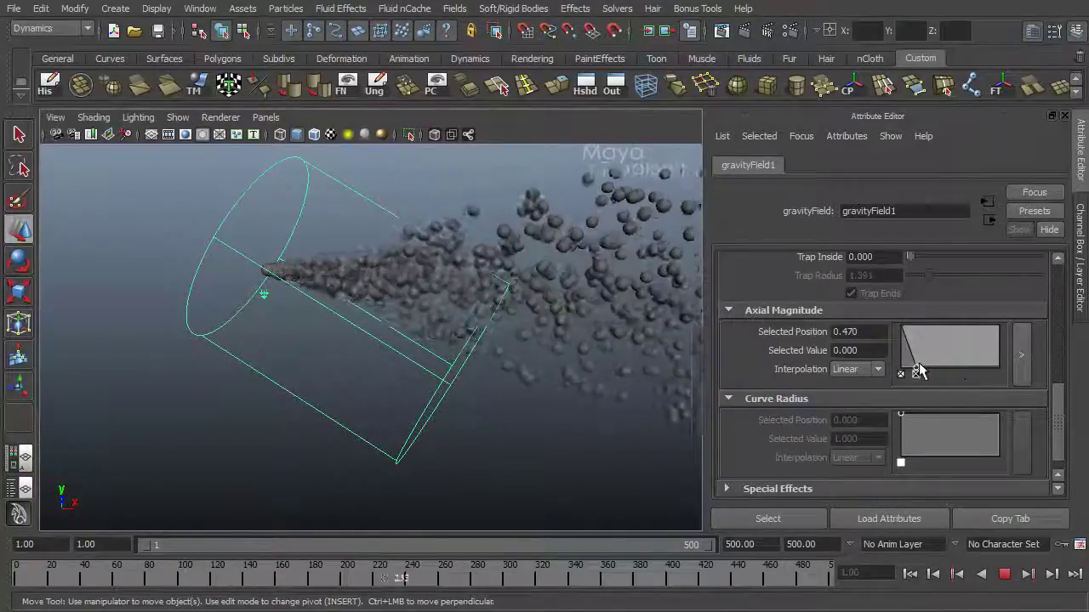
drag(917, 373, 947, 373)
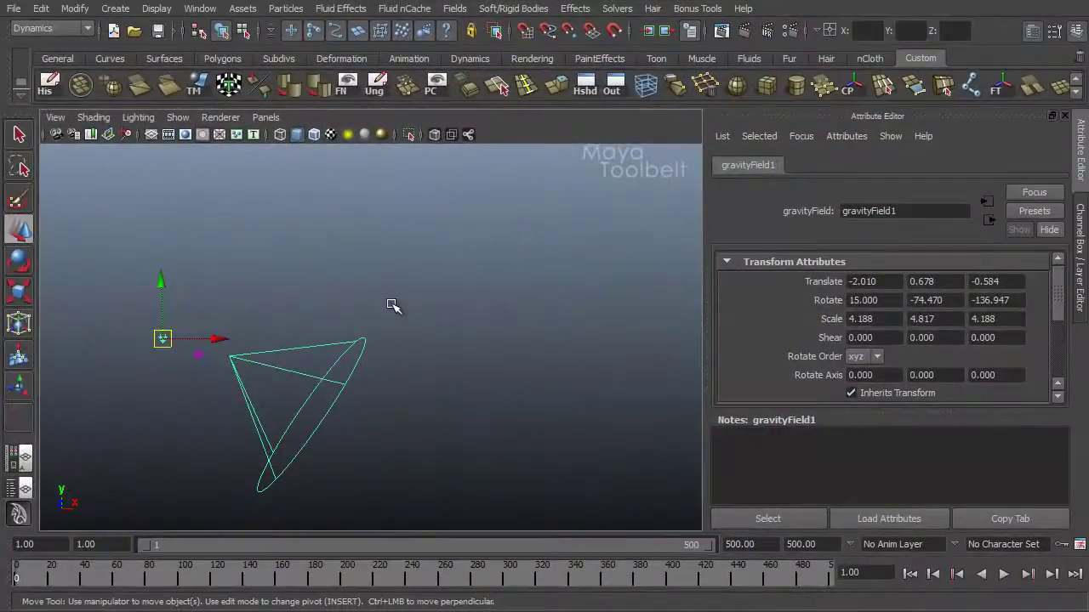
Step: Set gravityField1's Volume Shape to None under Volume Control Attributes
alt+drag(186, 332, 435, 294)
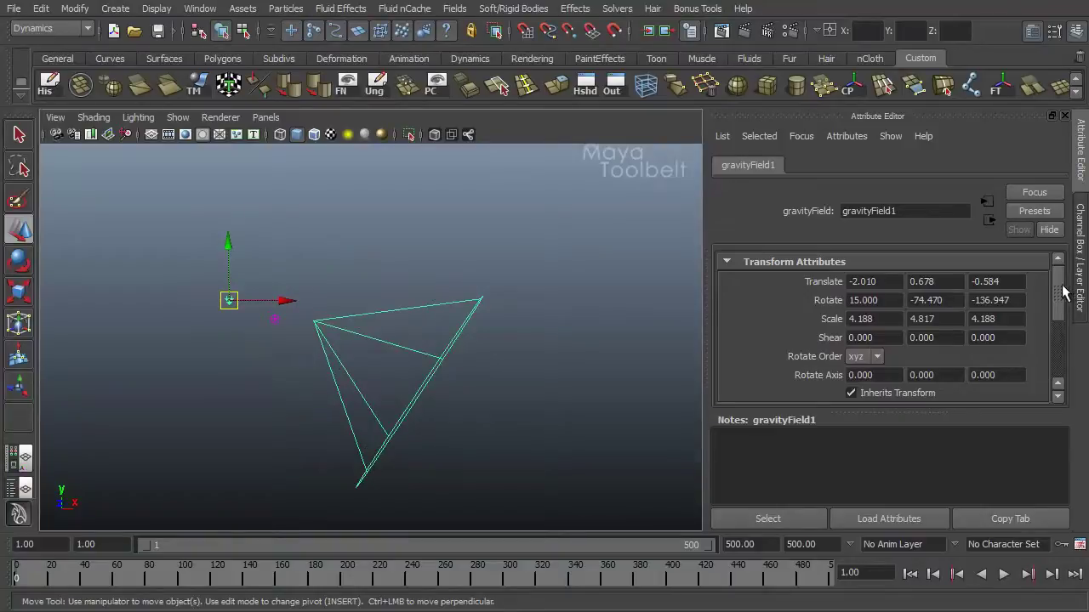
drag(936, 411, 940, 507)
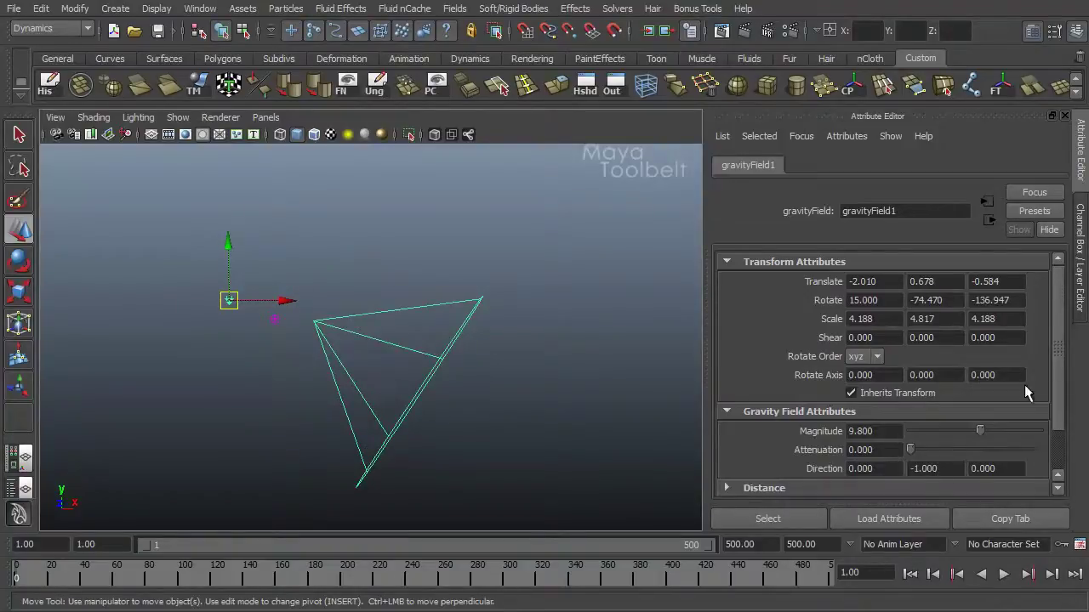
drag(1059, 301, 1063, 409)
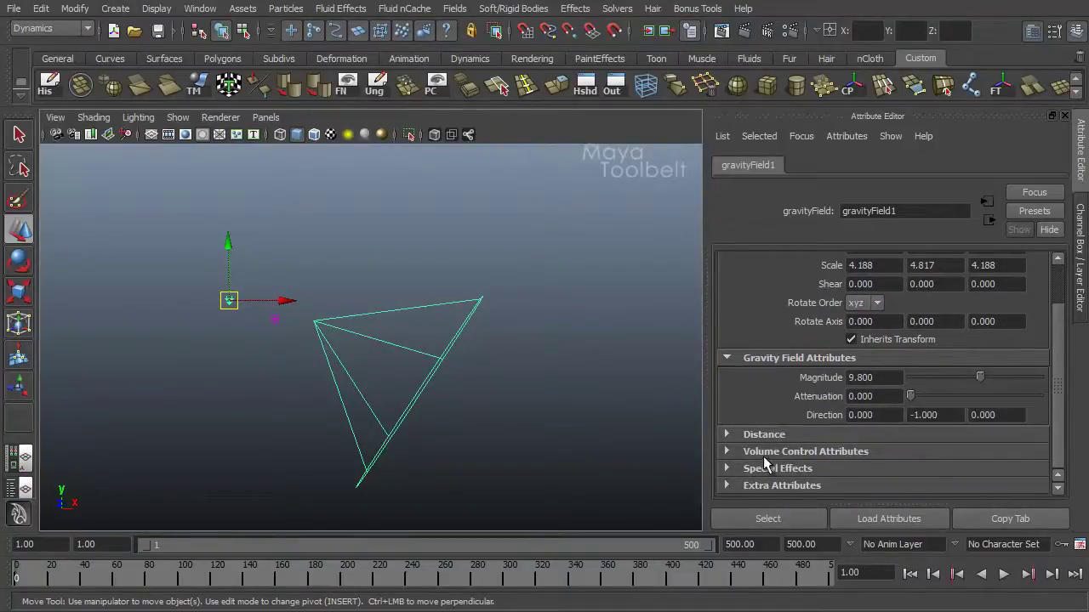
click(765, 453)
click(894, 371)
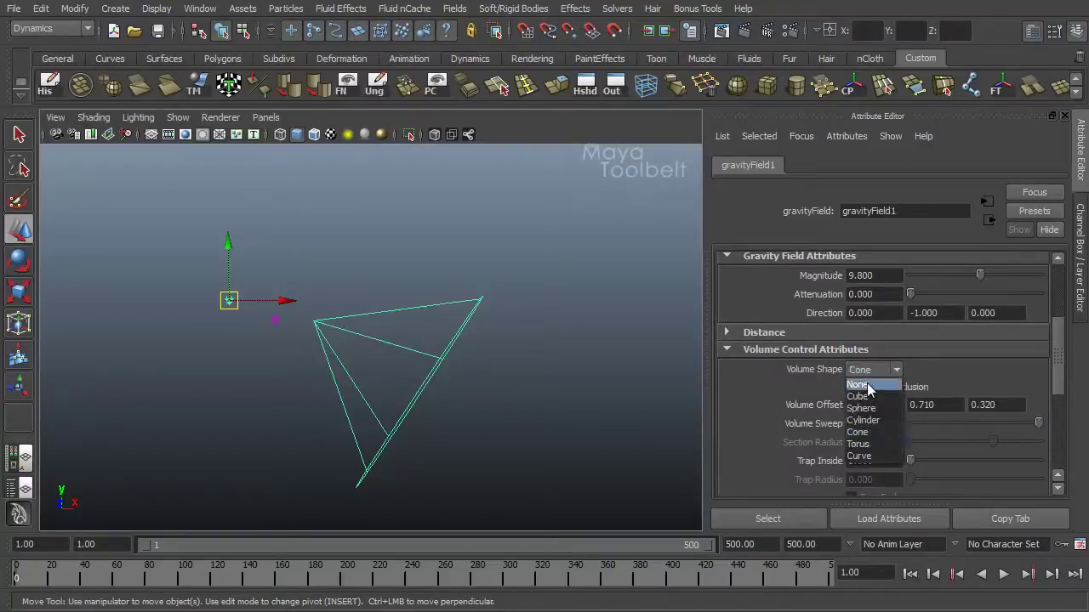
click(861, 385)
click(750, 351)
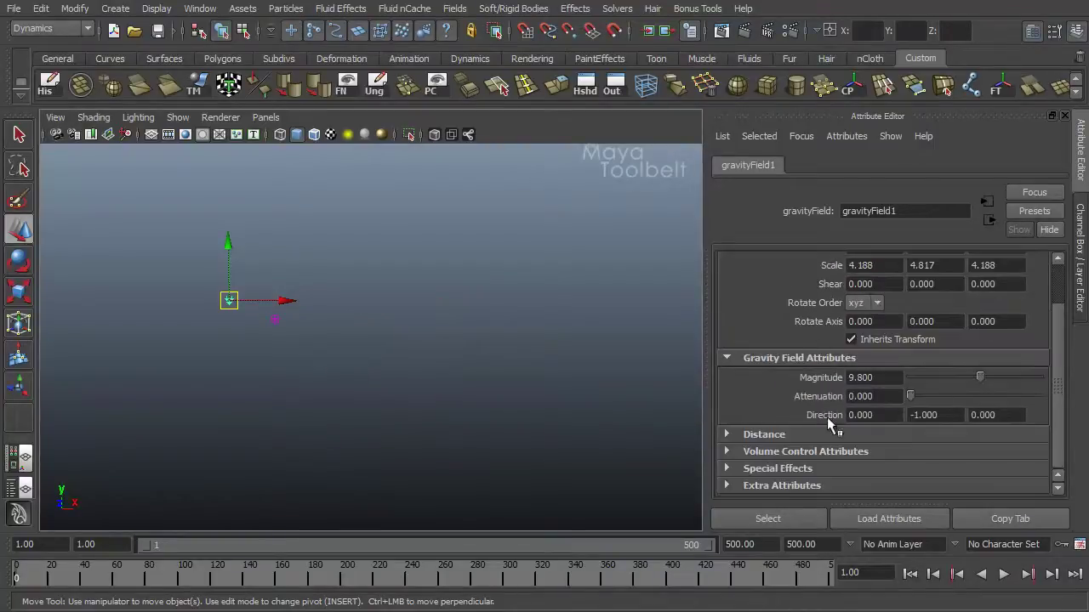
Step: Move the gravity field slightly further right in the scene
middle_drag(453, 370, 500, 395)
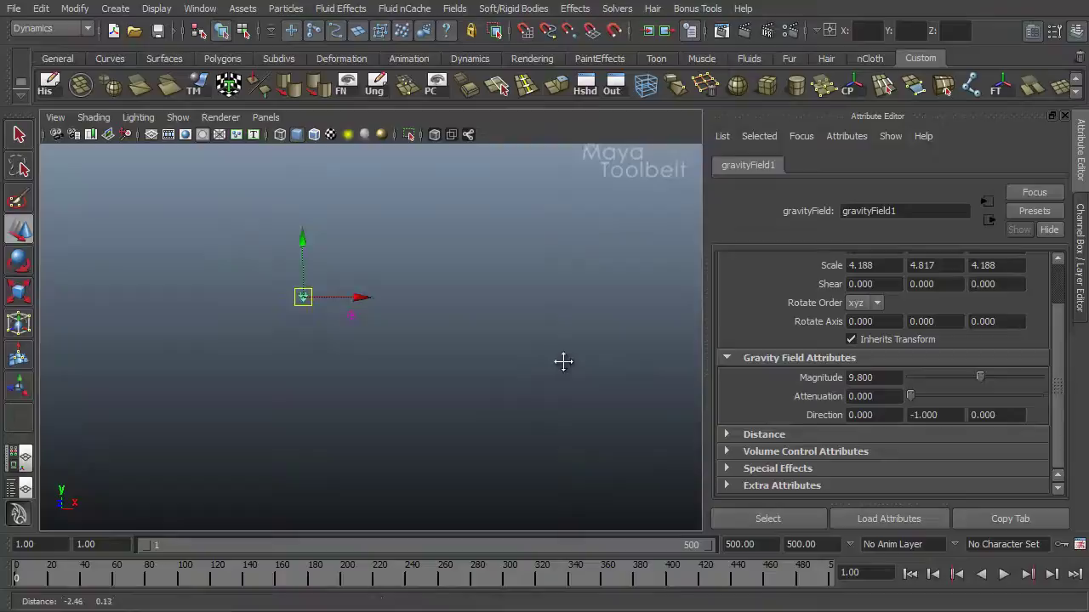
middle_drag(563, 362, 581, 367)
middle_drag(359, 351, 306, 362)
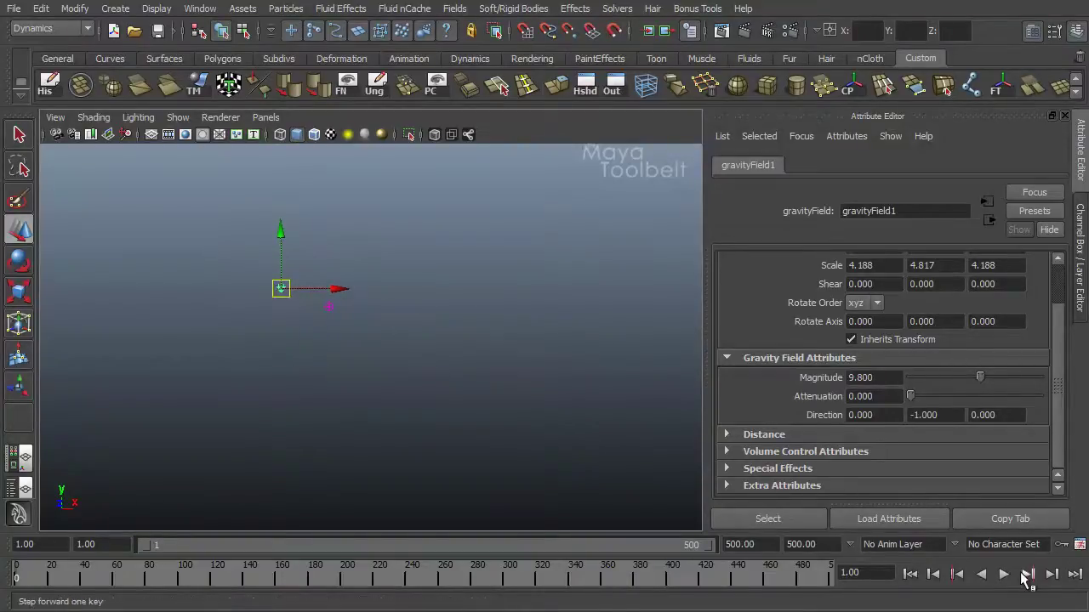
Step: Stop playback at frame 73 and show the gravity field's manipulator handles, framing them in view
click(1004, 575)
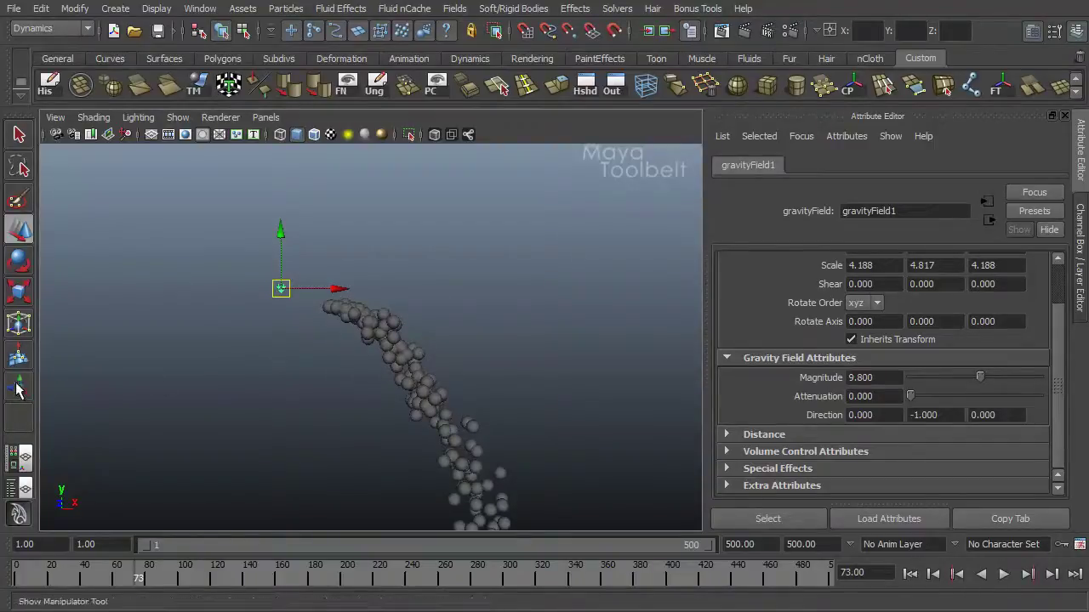
click(21, 394)
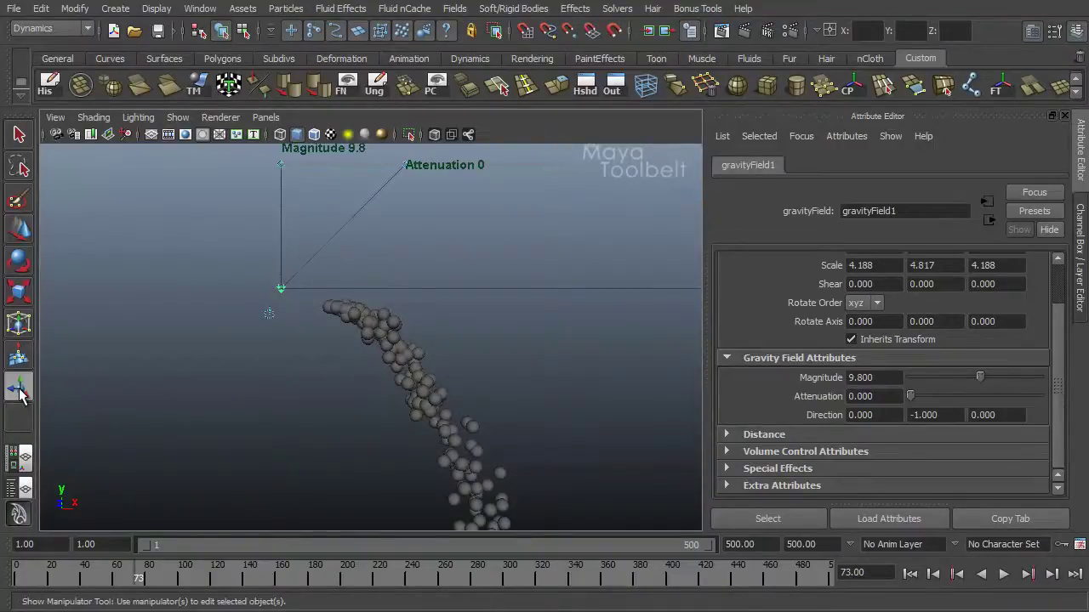
alt+middle_drag(487, 288, 267, 332)
alt+right_drag(267, 332, 170, 335)
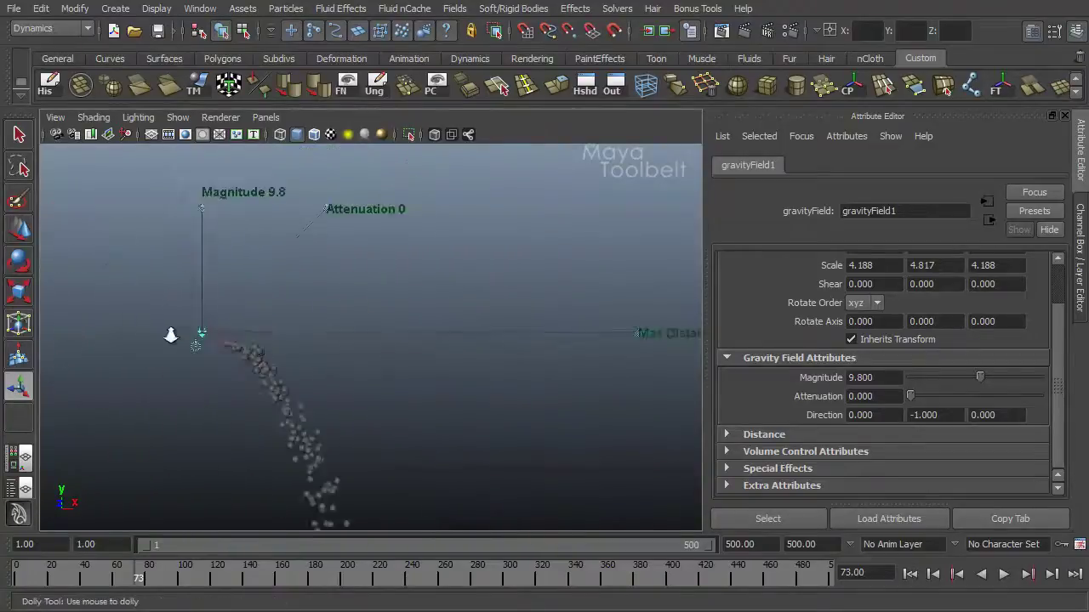
alt+middle_drag(453, 337, 299, 418)
alt+right_drag(299, 417, 165, 304)
alt+middle_drag(258, 406, 384, 382)
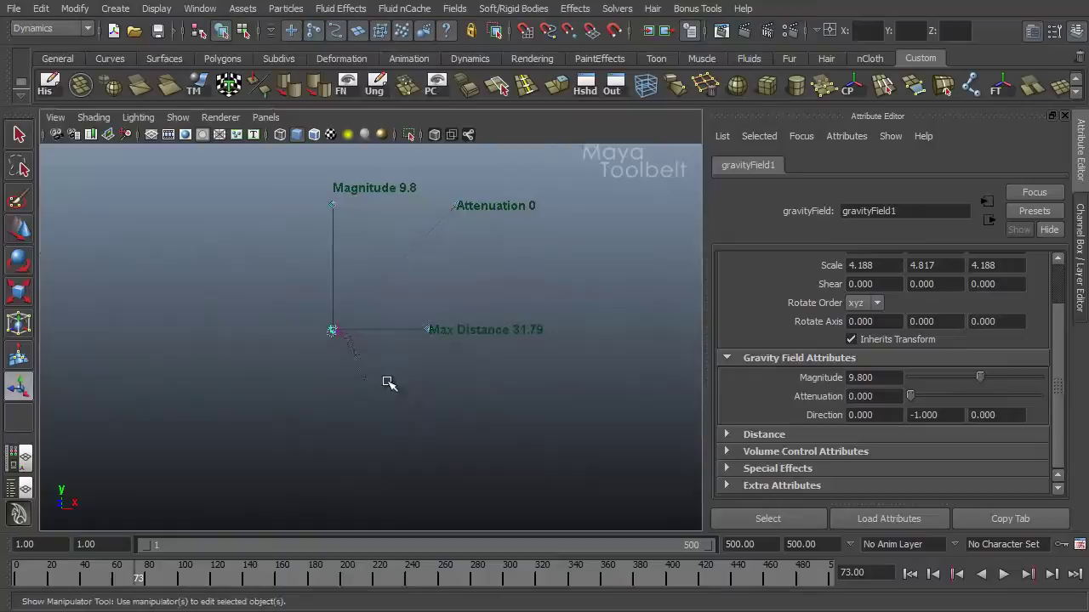
alt+drag(384, 381, 480, 386)
mouse_move(480, 385)
alt+middle_down()
mouse_move(409, 401)
mouse_move(468, 380)
alt+middle_up()
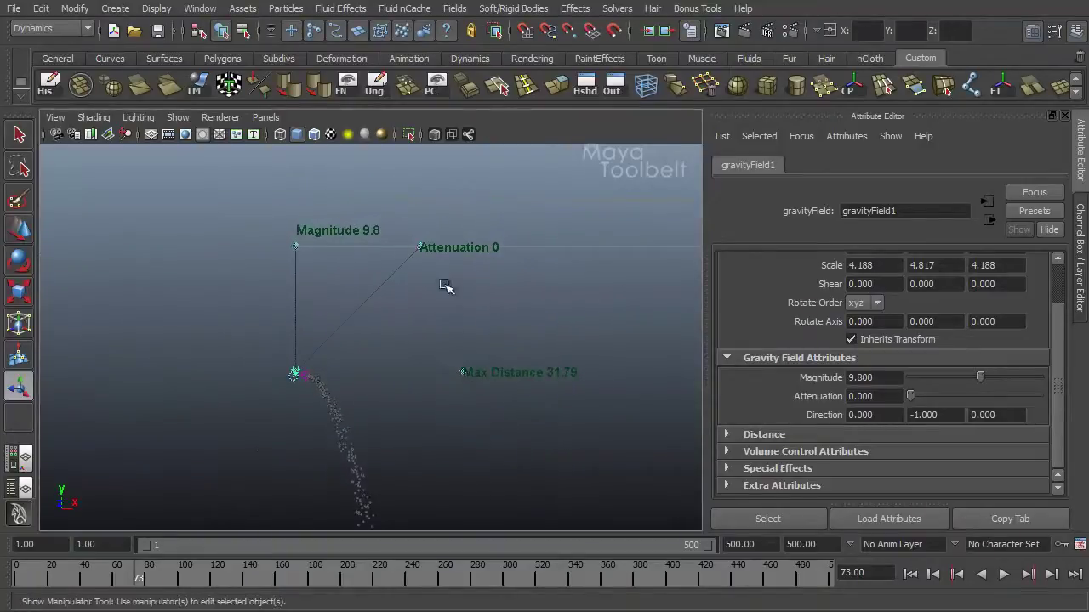
alt+drag(231, 370, 400, 409)
alt+drag(362, 371, 393, 322)
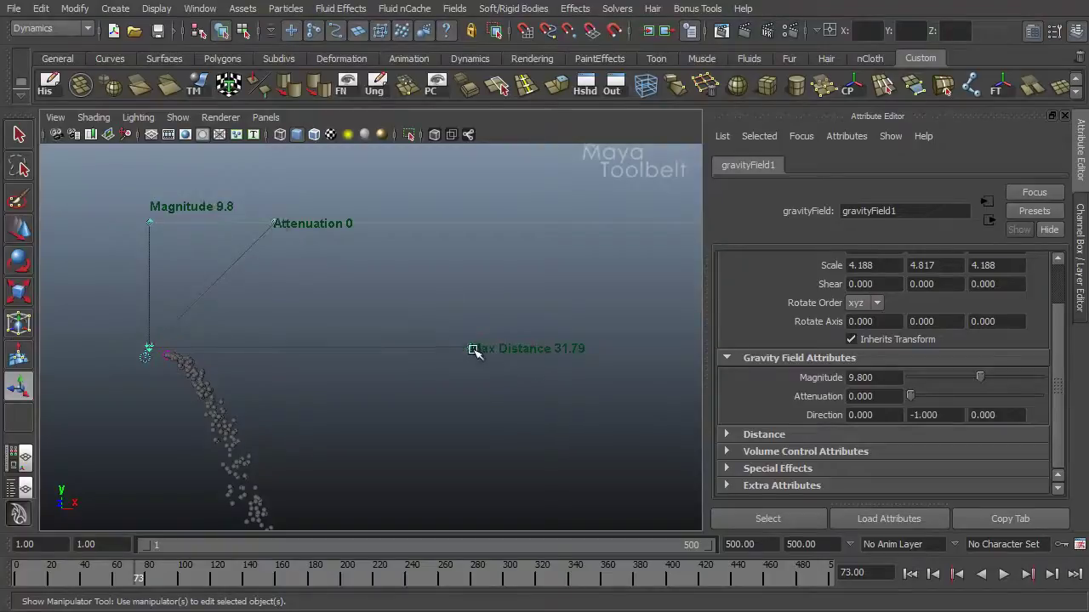
alt+drag(289, 393, 379, 379)
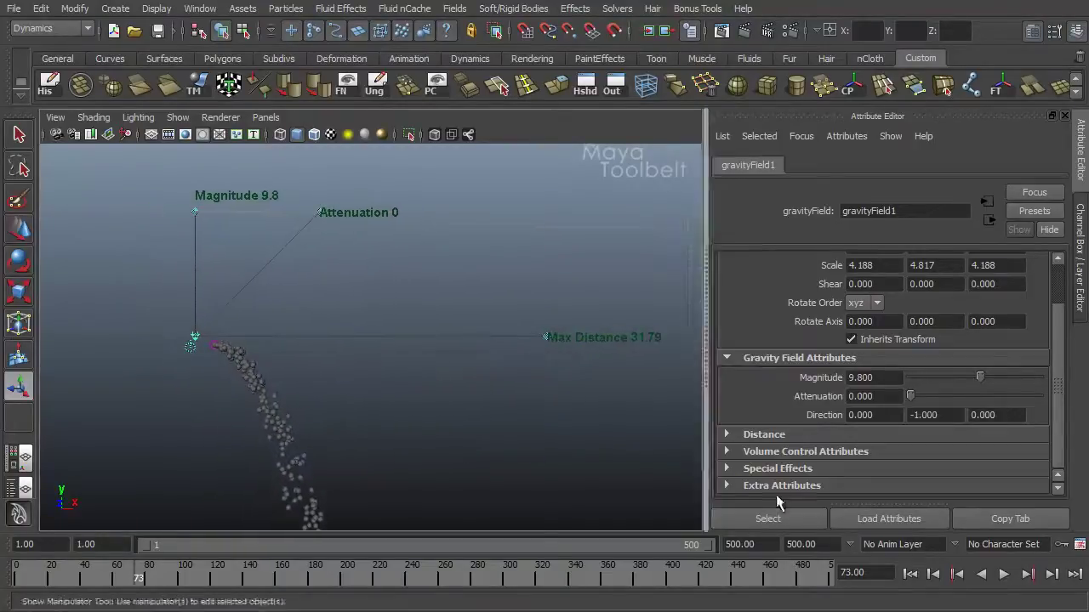
Step: Play the simulation and drag the handles to Attenuation 0.19 and Max Distance about 5.64
click(1004, 574)
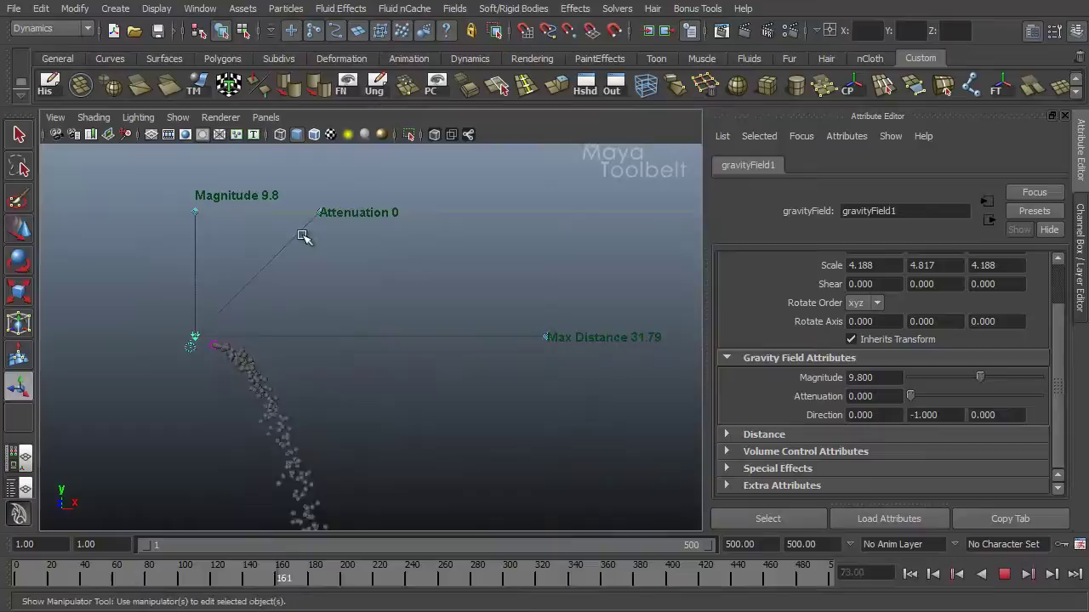
drag(339, 215, 278, 255)
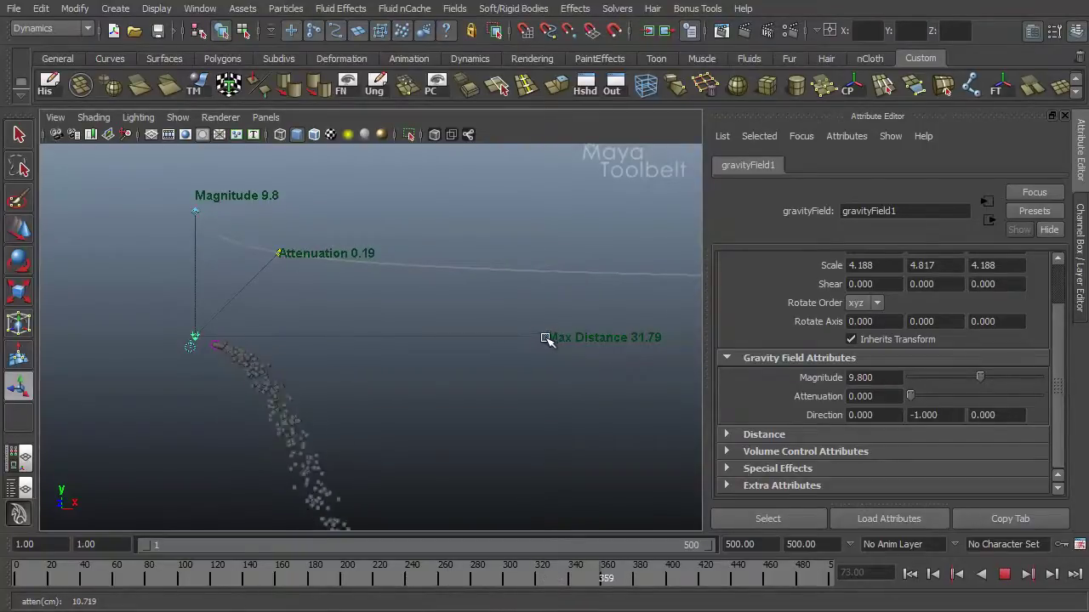
drag(547, 339, 519, 339)
drag(425, 343, 380, 345)
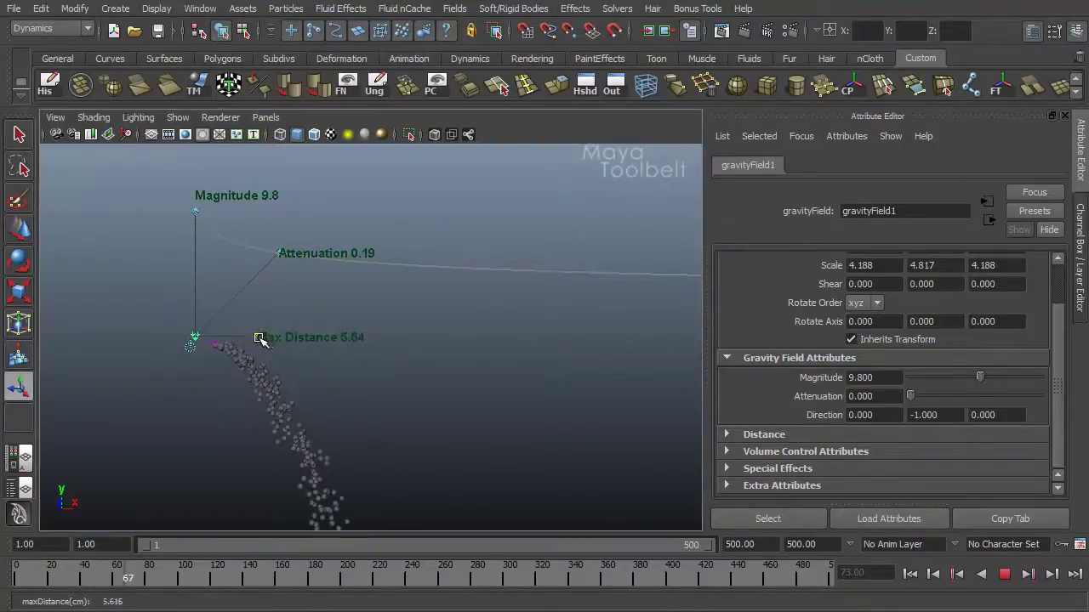
Step: Enable Use Max Distance and drag the Max Distance handle, settling at 4.68
click(733, 432)
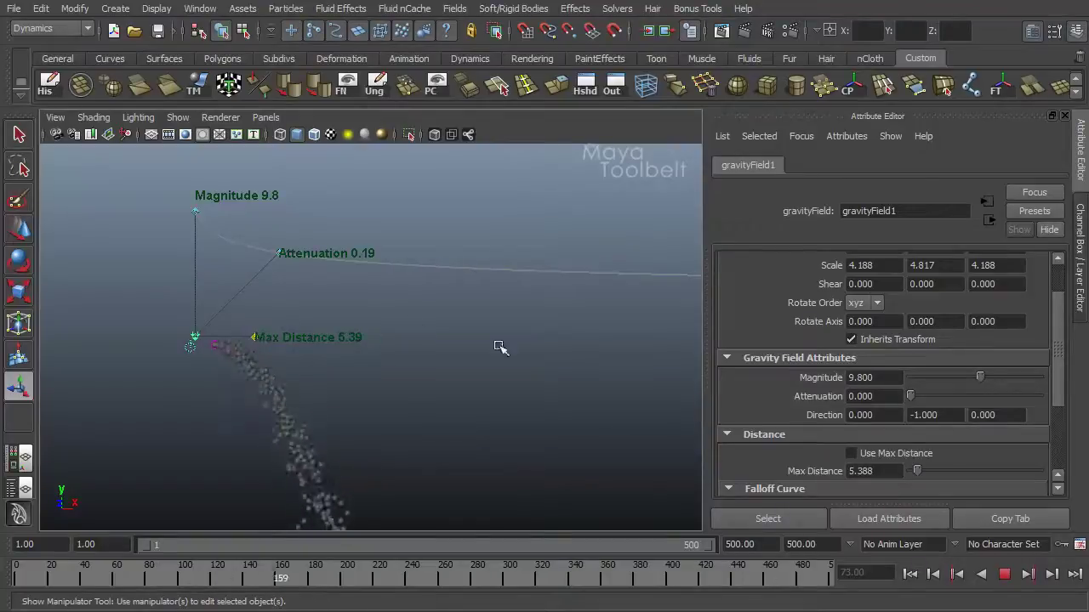
click(851, 453)
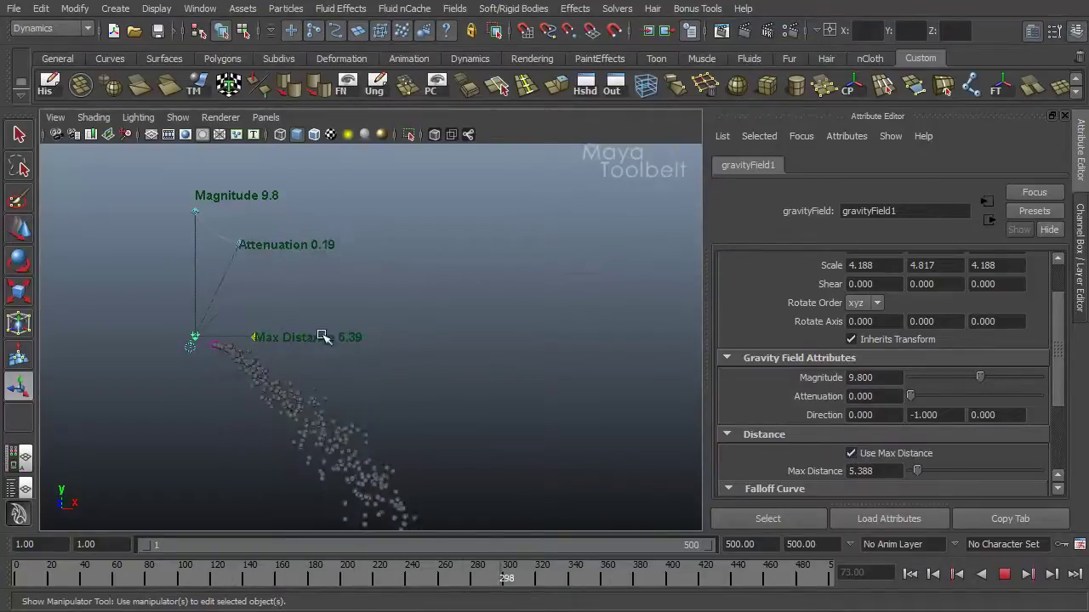
drag(254, 338, 317, 340)
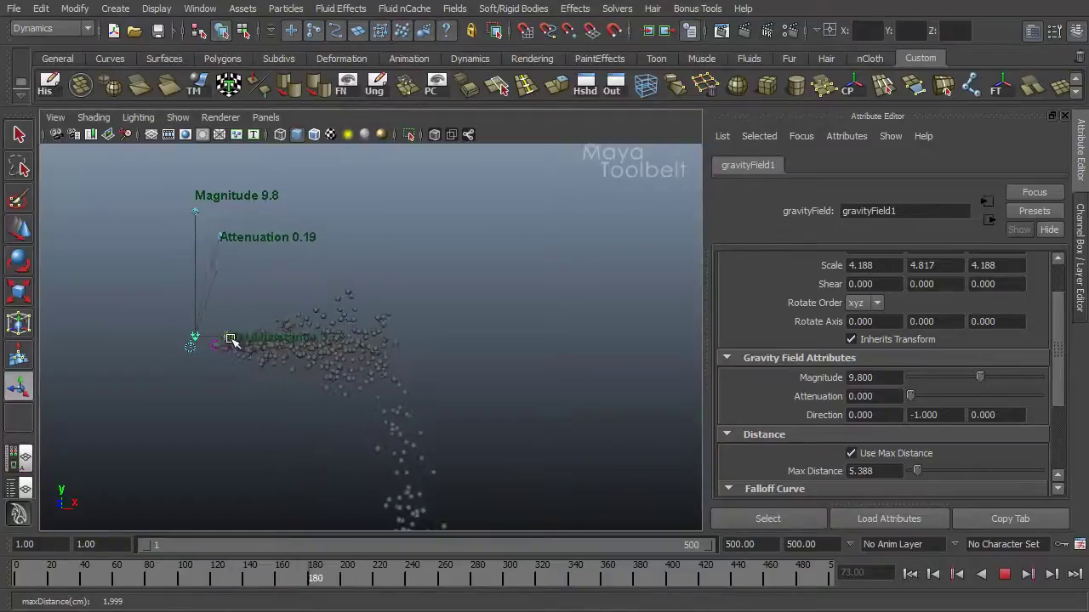
drag(226, 340, 289, 356)
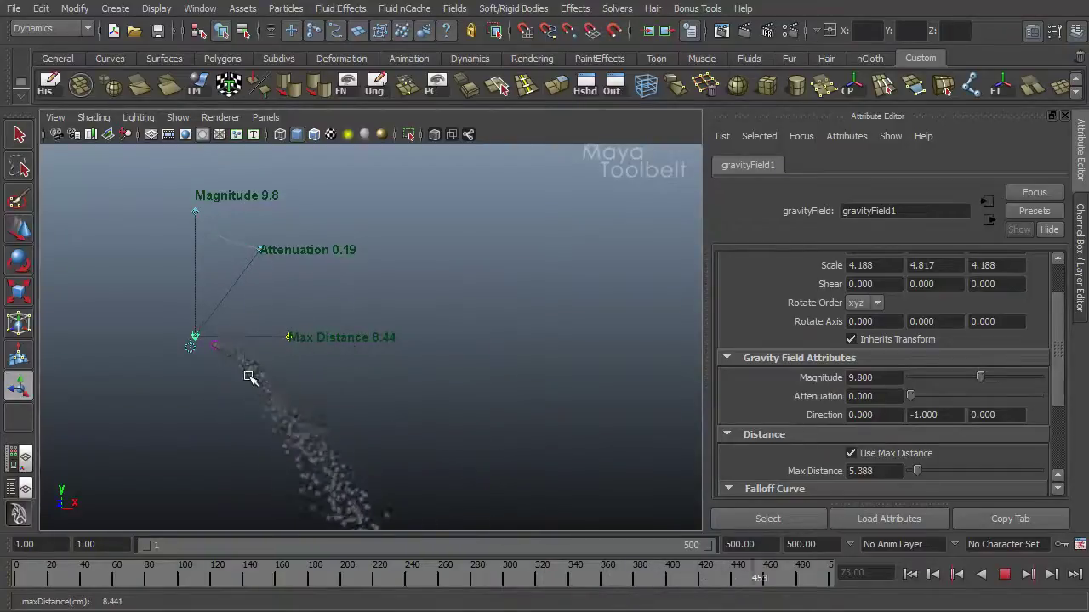
mouse_move(287, 340)
mouse_down()
mouse_move(330, 347)
mouse_move(272, 348)
mouse_up()
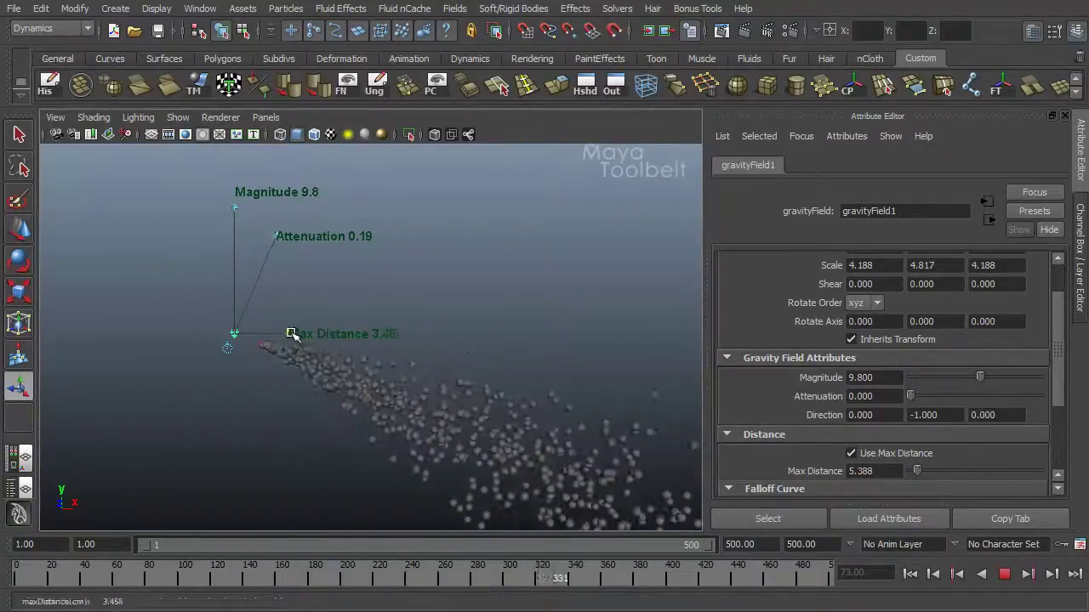
drag(292, 333, 303, 349)
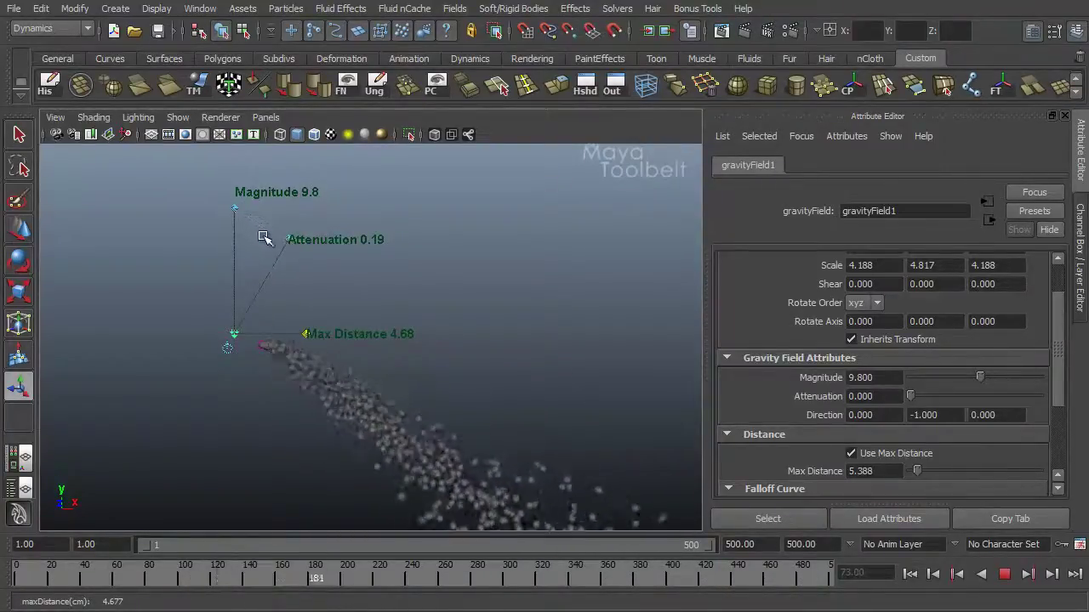
Step: Drag the field handles to Max Distance 19.18, Attenuation 0 and Magnitude about 8.51
drag(305, 333, 536, 375)
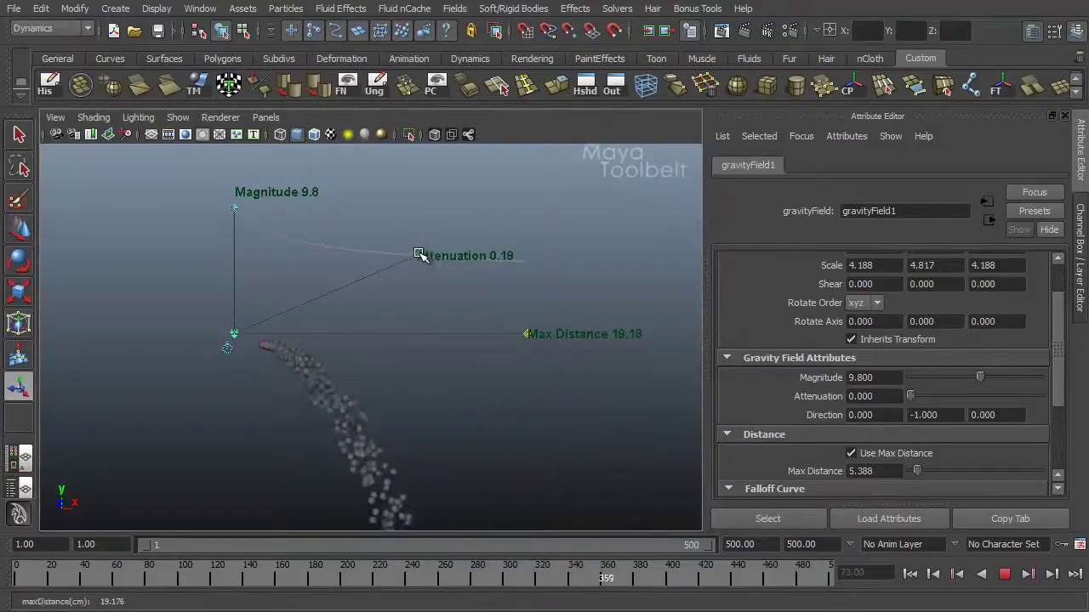
drag(420, 255, 560, 195)
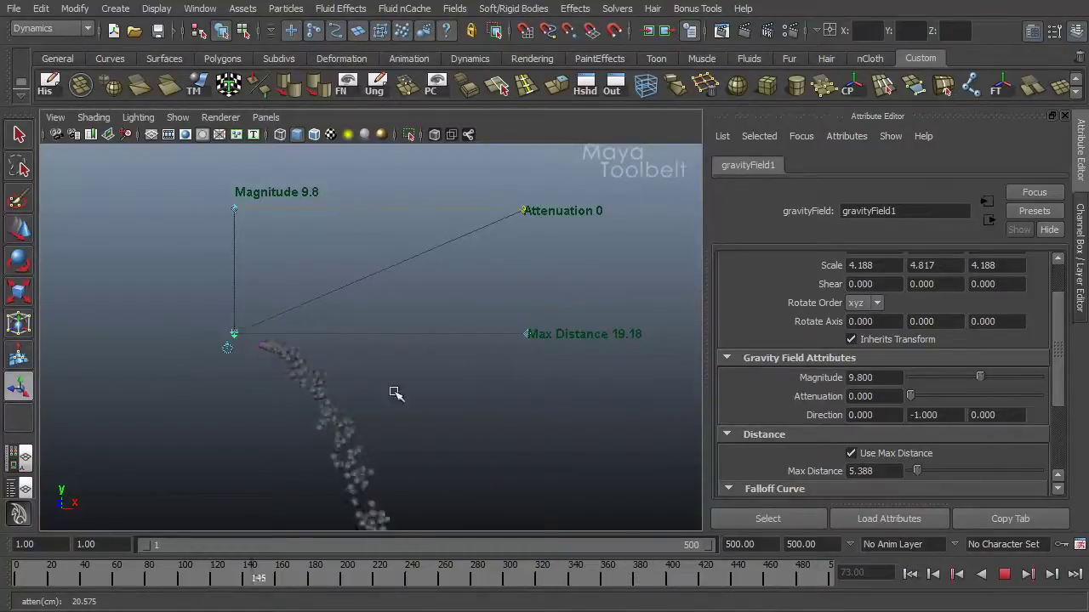
drag(527, 210, 338, 313)
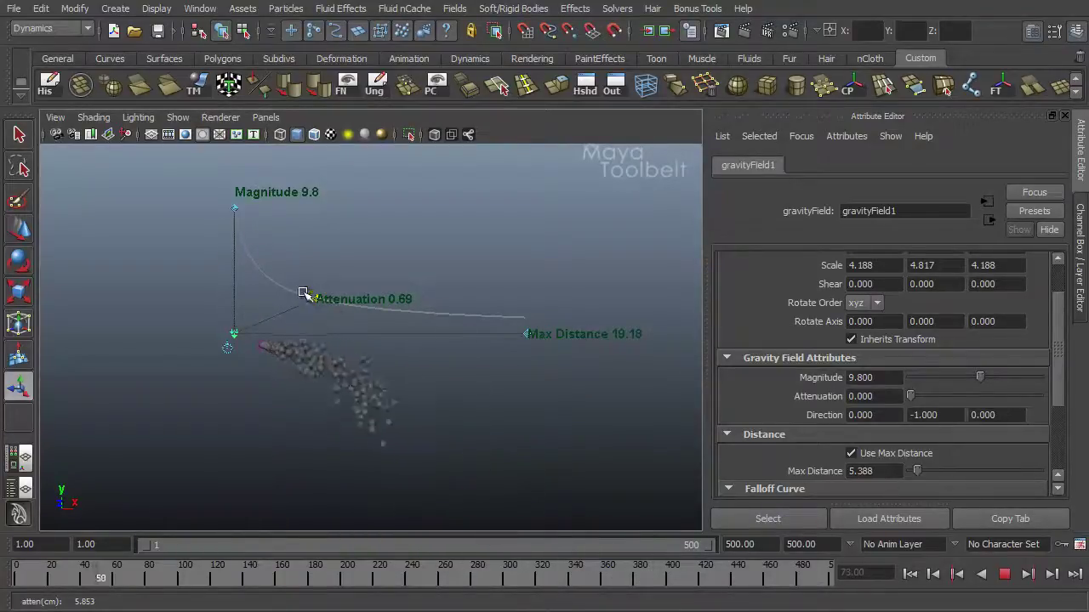
drag(313, 298, 344, 301)
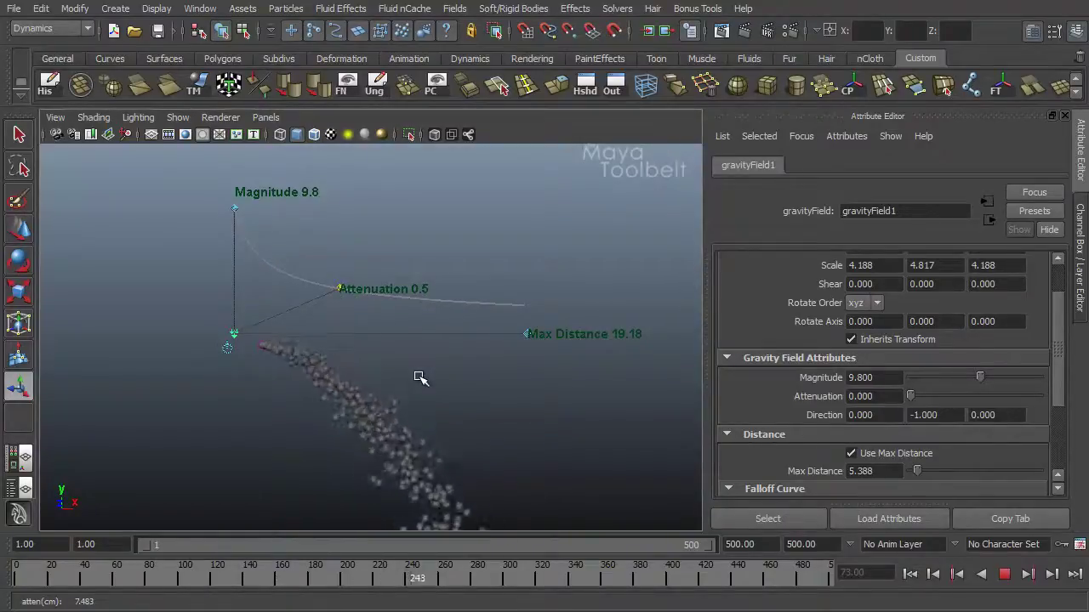
drag(237, 210, 232, 279)
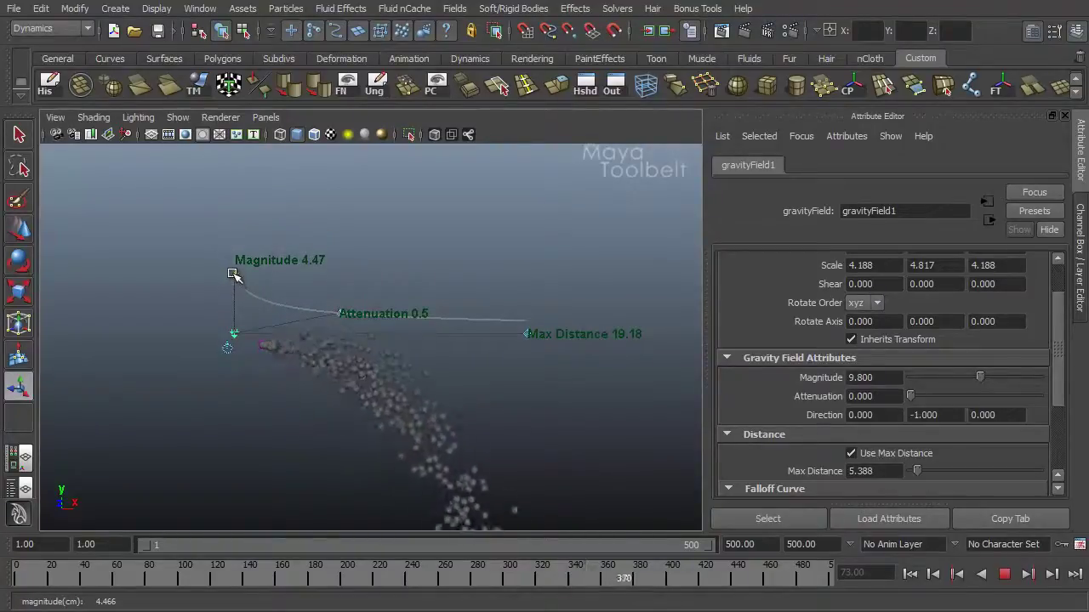
drag(337, 312, 615, 221)
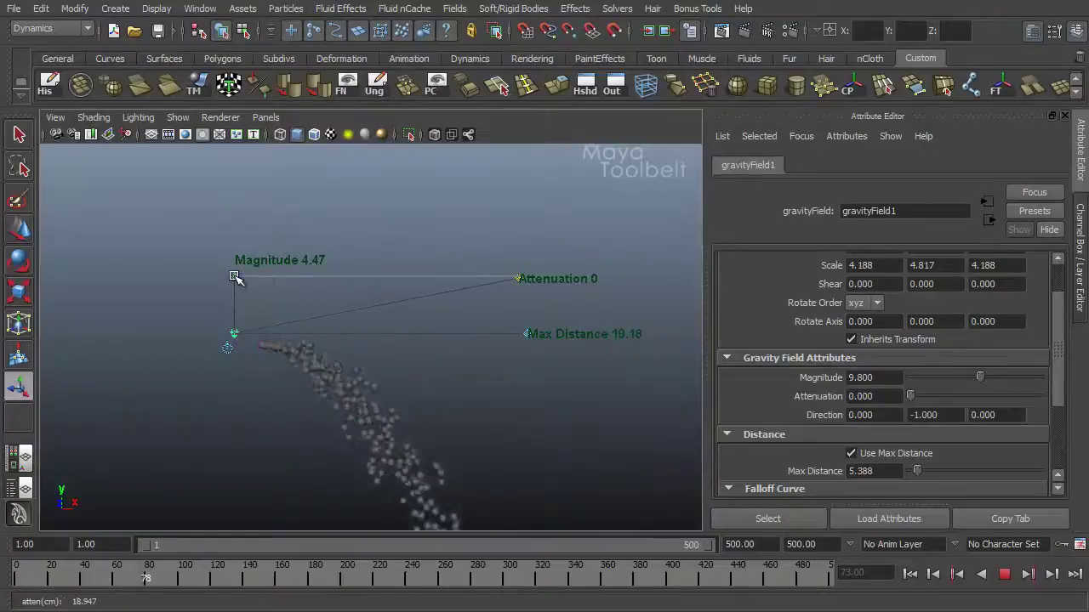
drag(235, 276, 231, 386)
drag(237, 430, 234, 226)
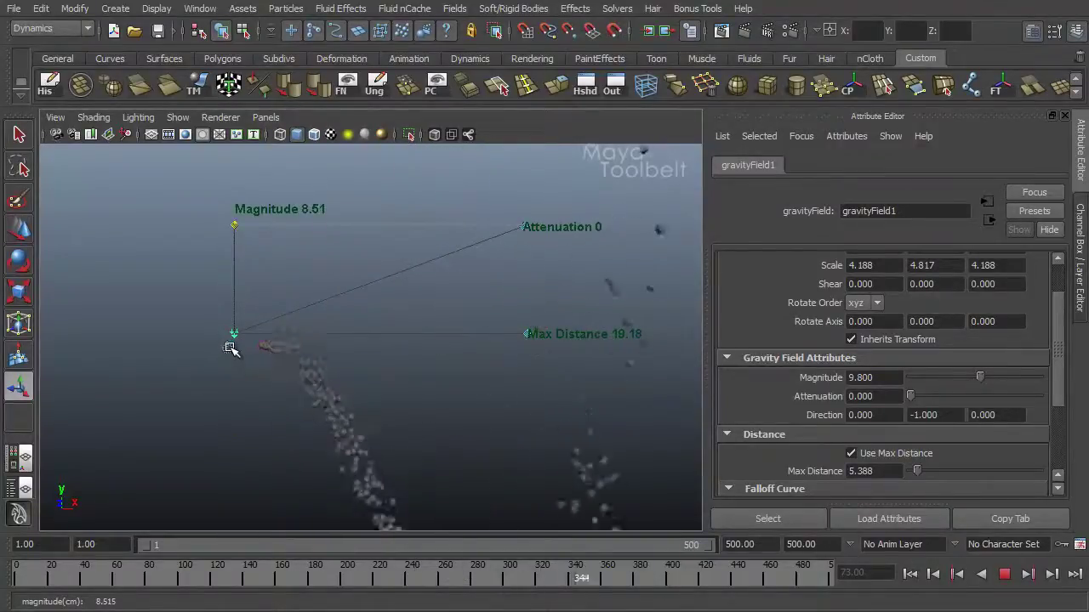
Step: Tilt the gravity field's direction away from straight down
click(227, 349)
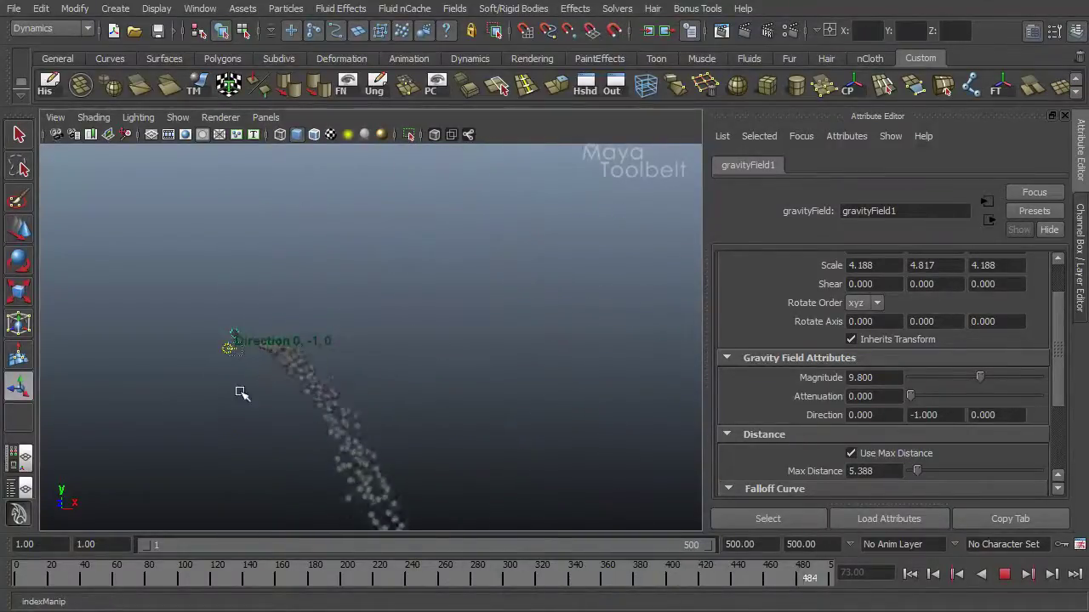
alt+drag(208, 391, 287, 350)
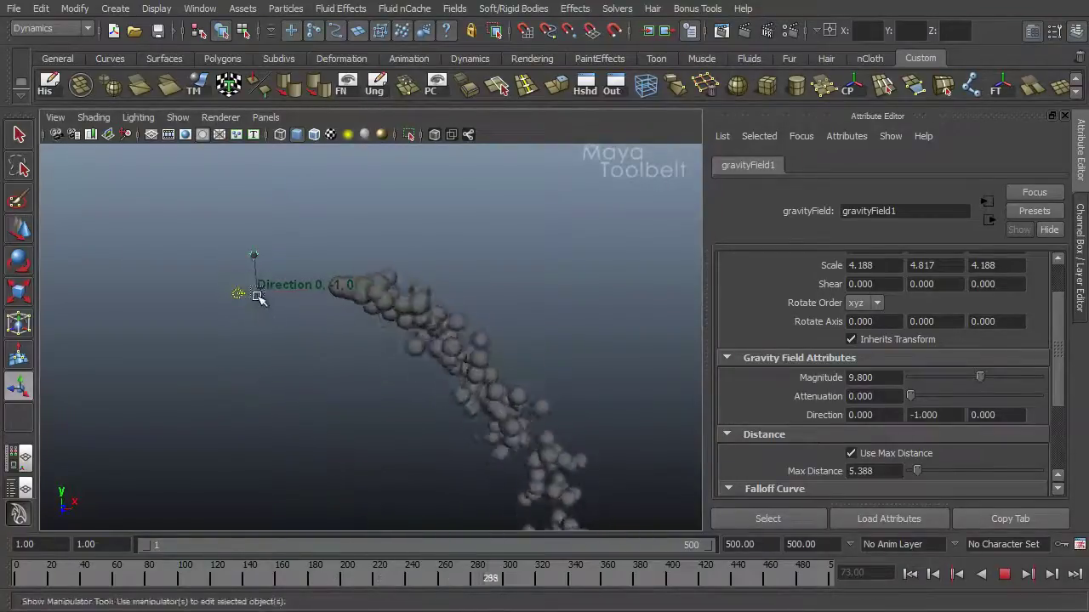
drag(260, 294, 307, 302)
drag(362, 239, 389, 377)
drag(407, 318, 389, 367)
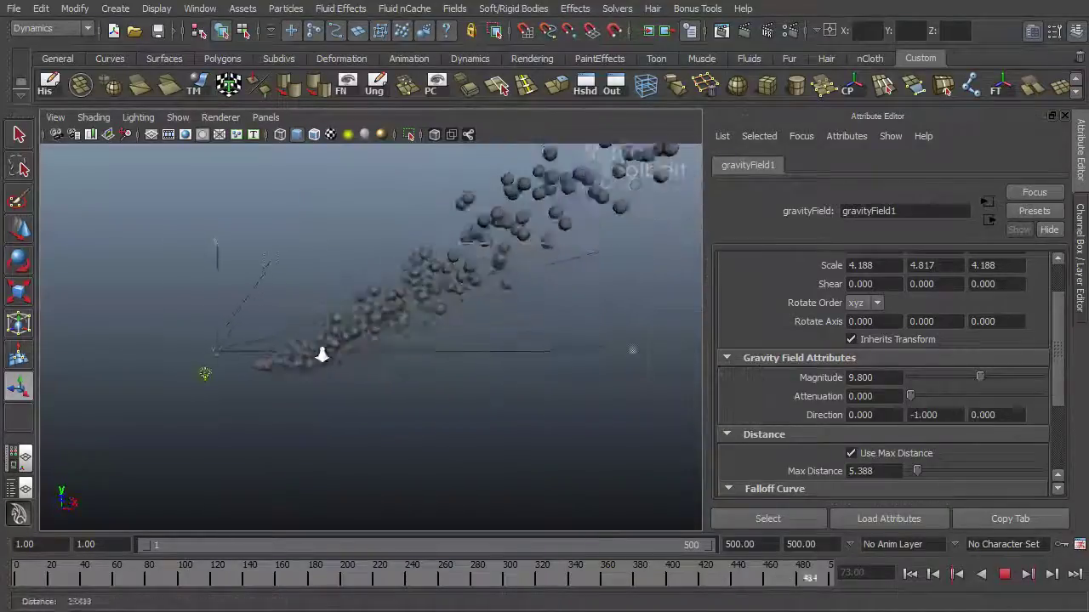
Step: Lower the gravity magnitude to about 4.51 so the particles spread into a wide upward spray
alt+drag(354, 456, 423, 461)
key(t)
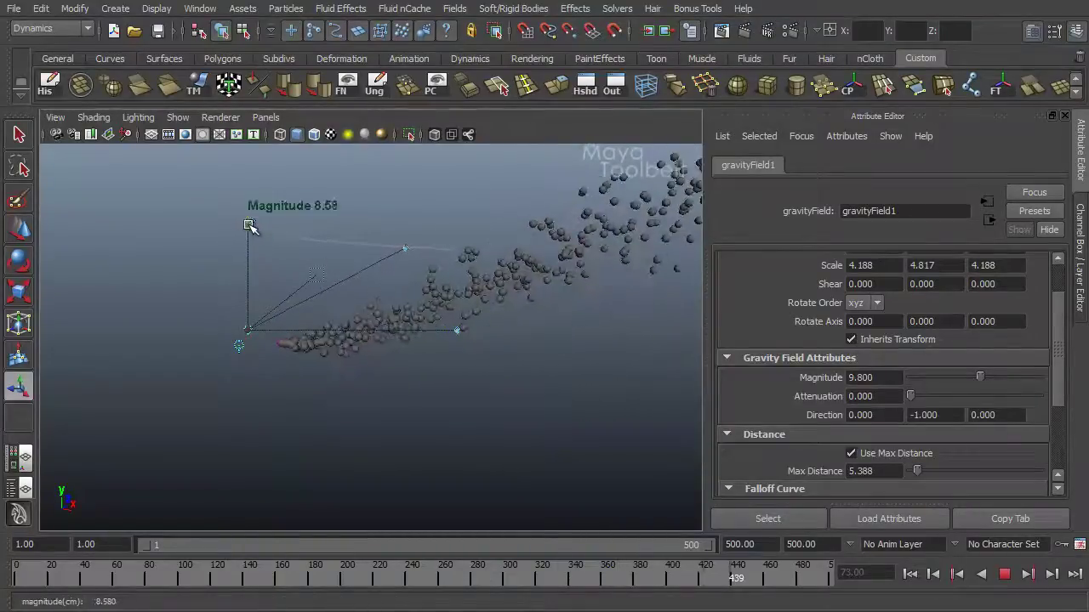
drag(249, 225, 249, 276)
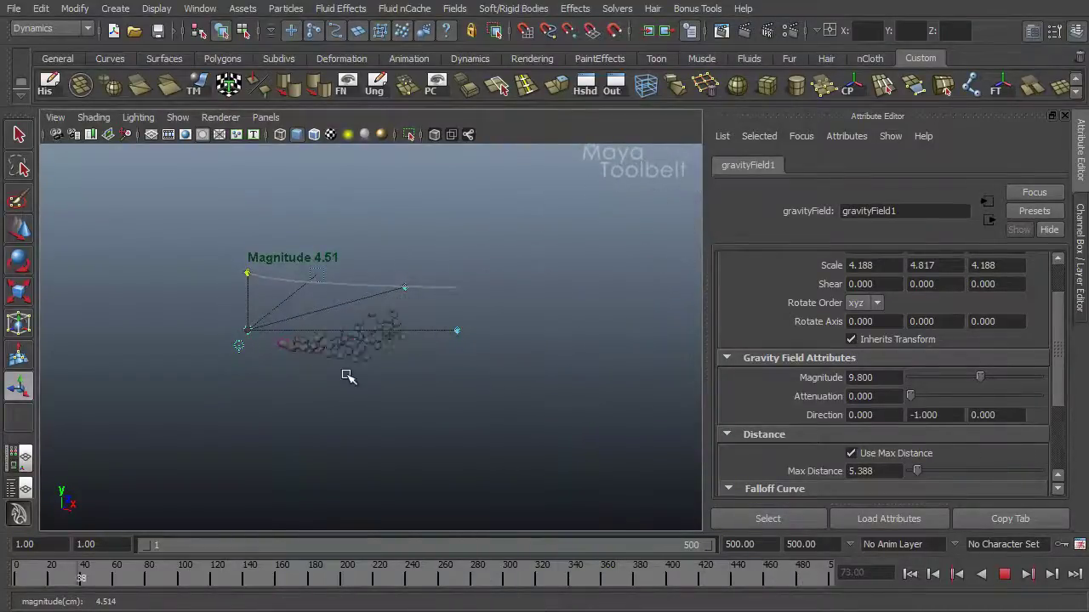
alt+drag(347, 377, 381, 394)
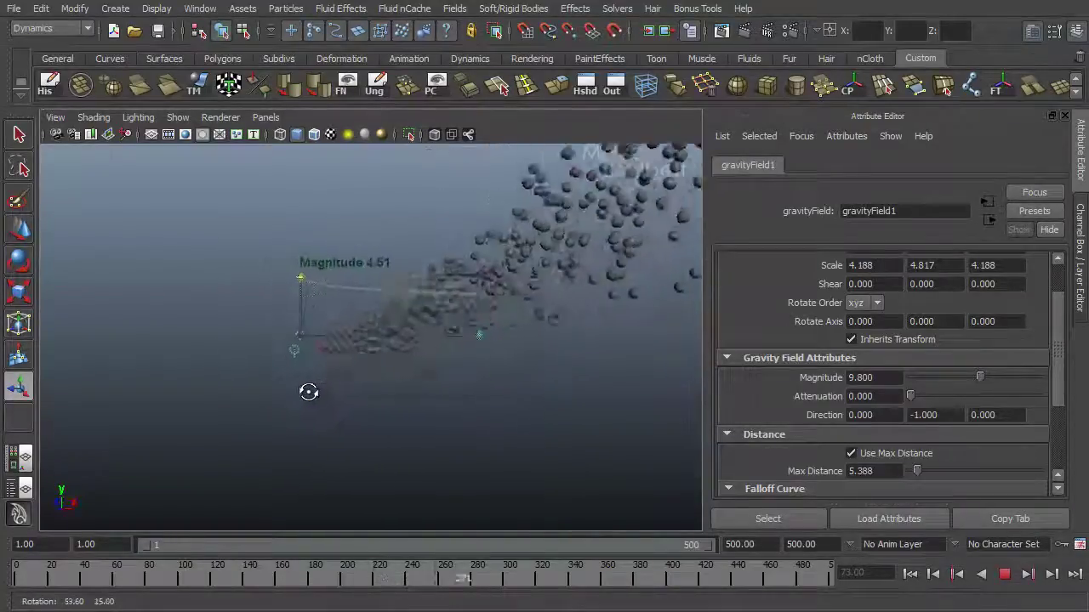
alt+drag(309, 392, 479, 389)
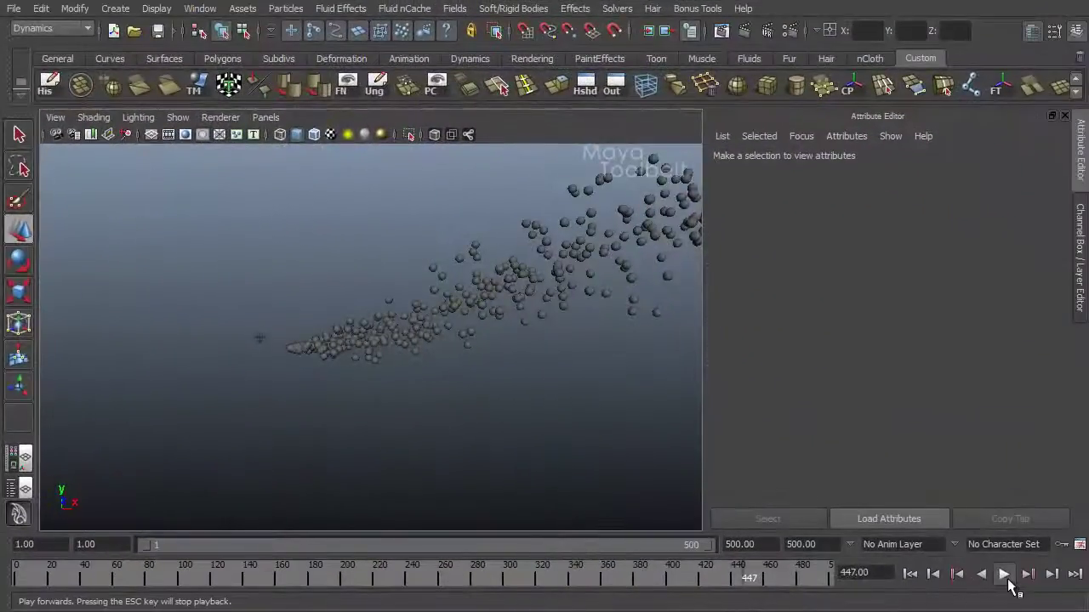
Step: Replay the particle simulation while tumbling the view, stopping at frame 93
click(1004, 575)
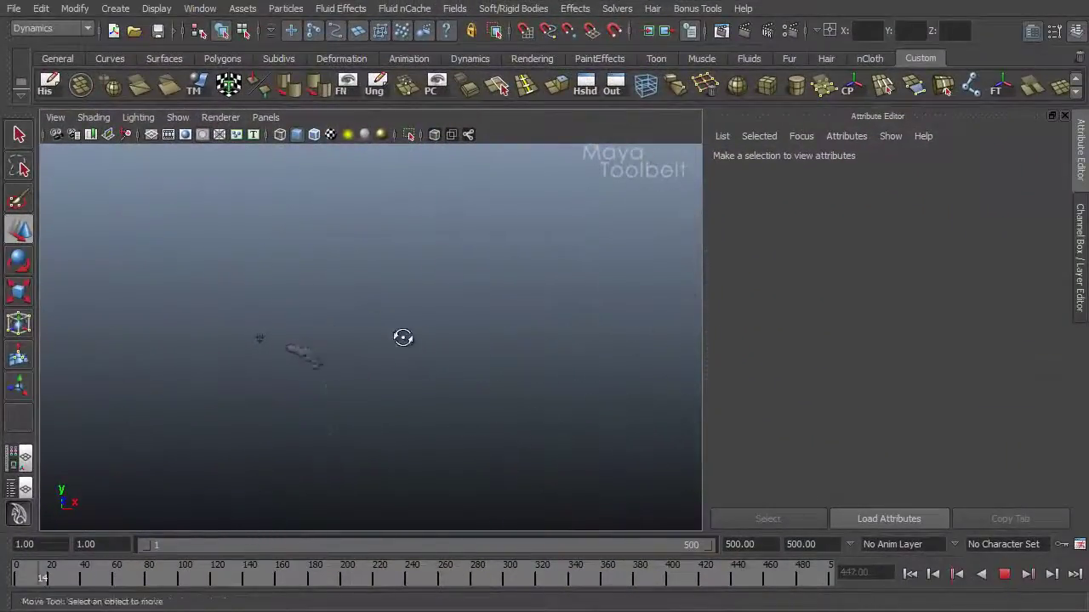
alt+drag(433, 259, 352, 287)
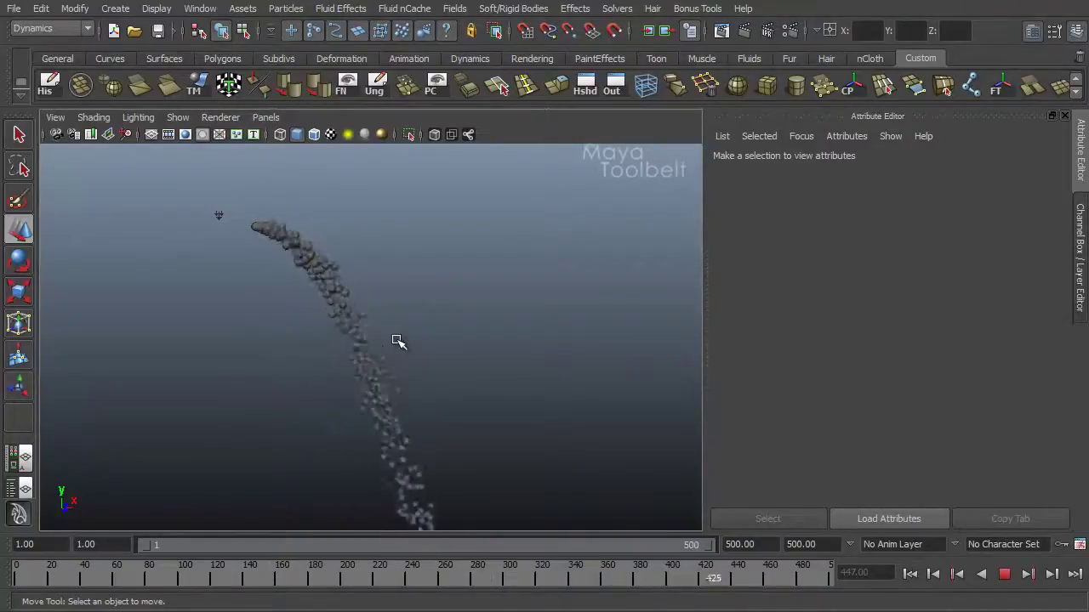
click(1004, 575)
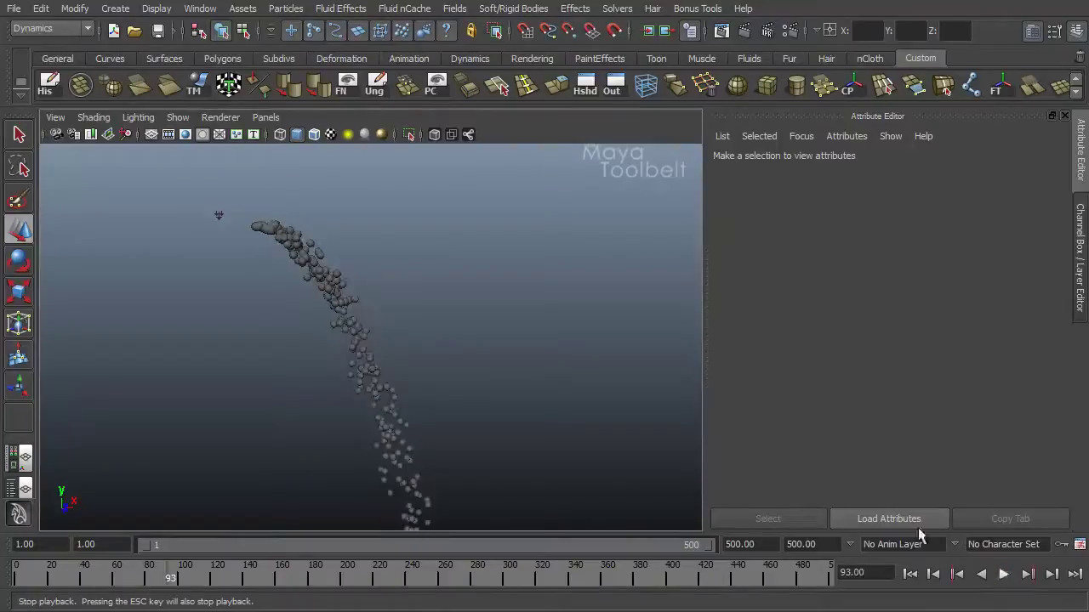
alt+drag(491, 334, 492, 369)
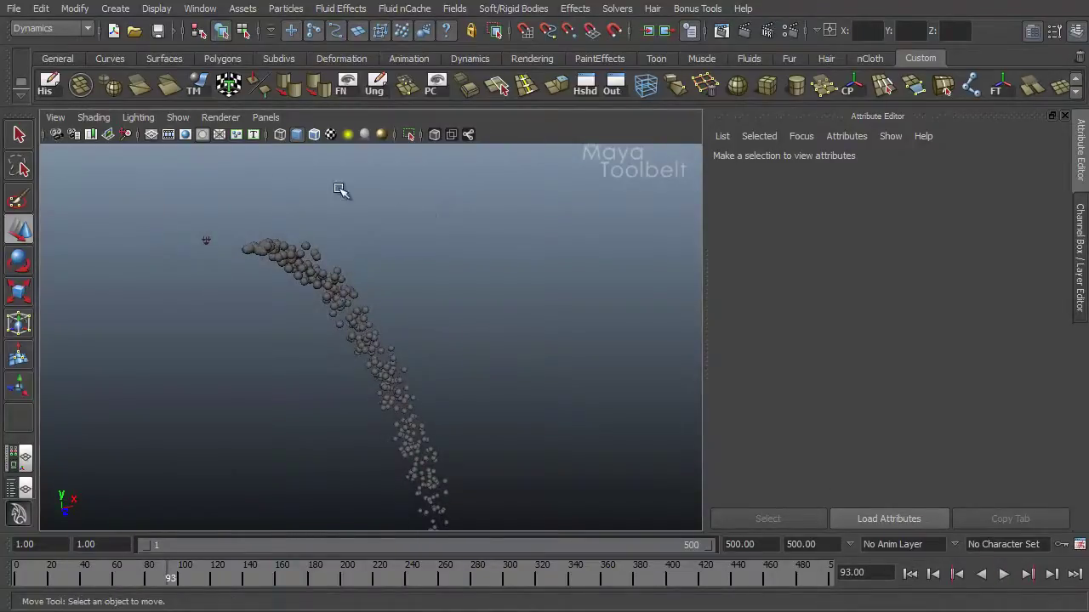
Step: Create a polygon cube and move it up above the particle stream
click(115, 8)
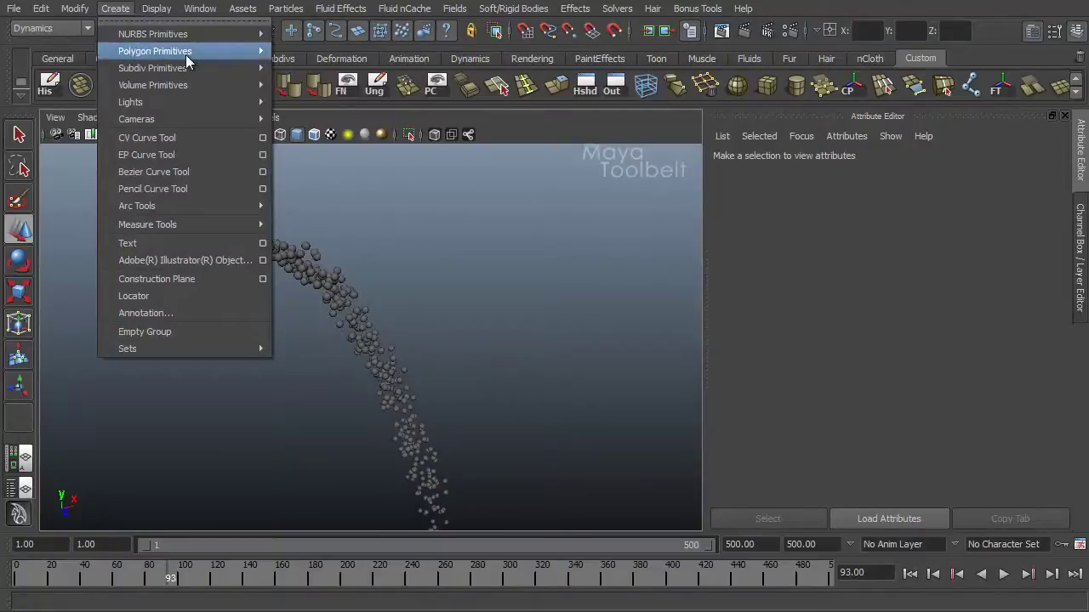
mouse_move(186, 53)
click(316, 78)
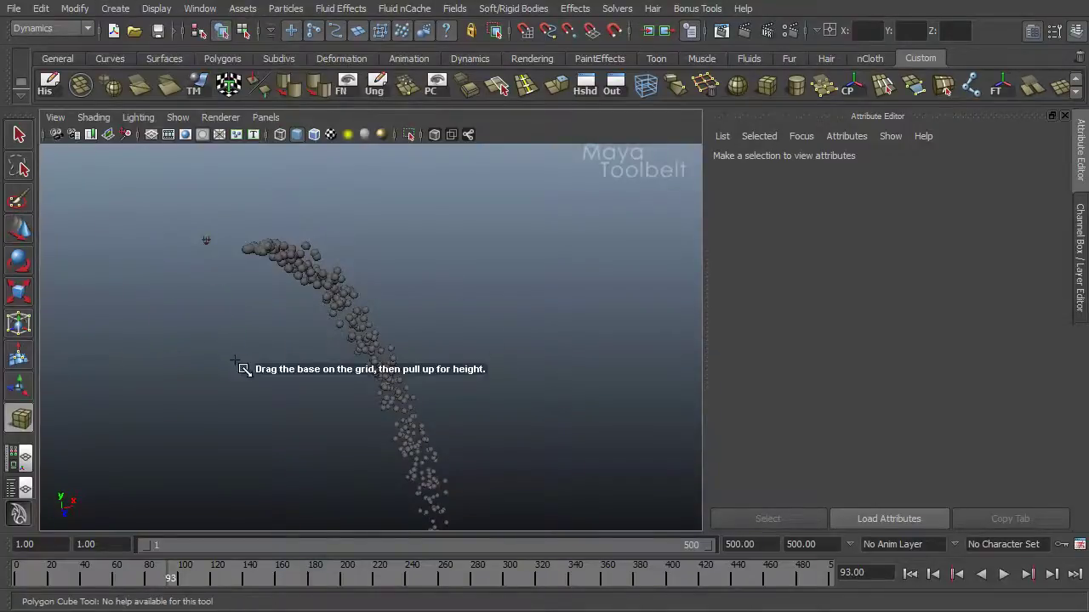
drag(240, 364, 243, 377)
key(w)
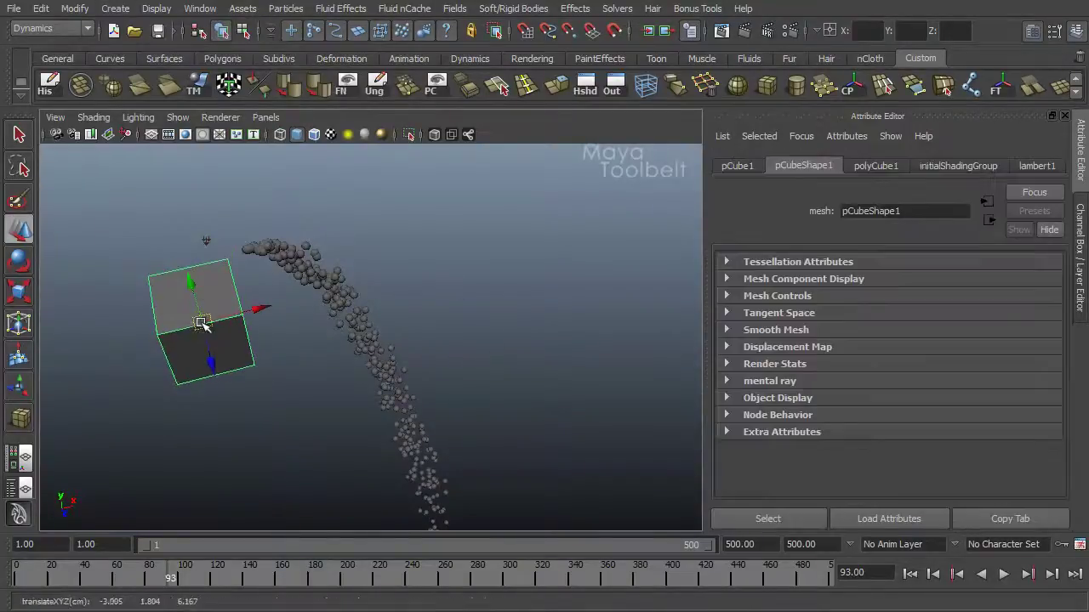
drag(201, 324, 474, 210)
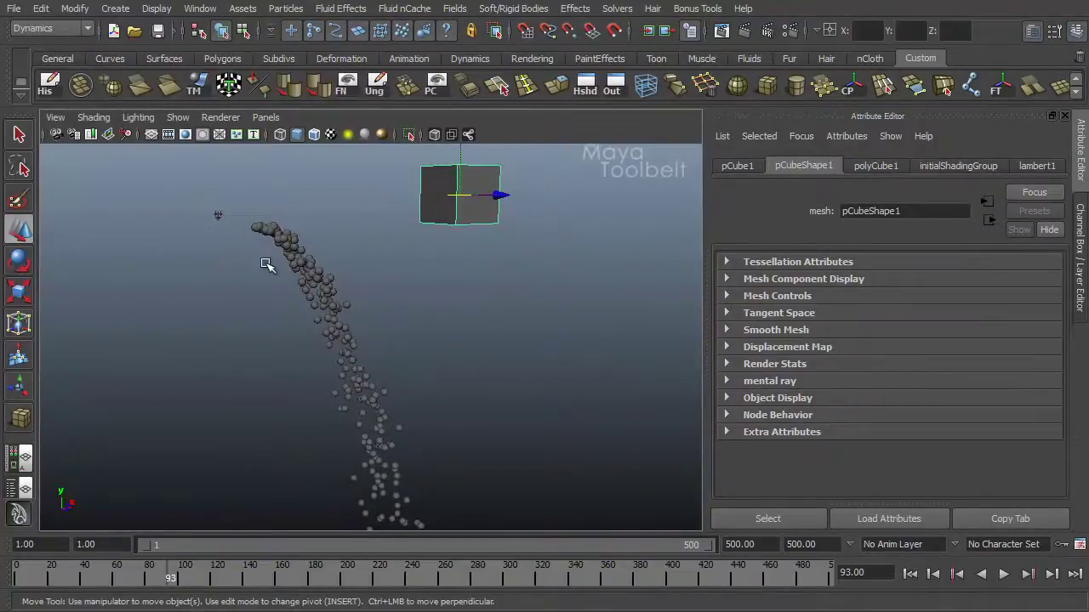
Step: Replay the simulation from frame 1 and stop it at frame 259
click(910, 575)
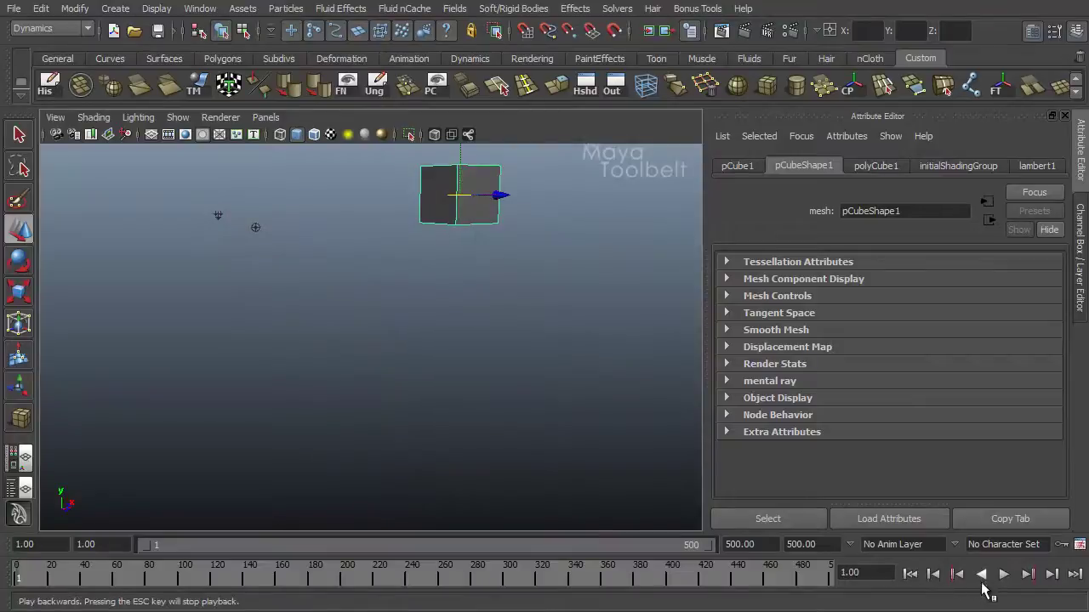
click(1003, 574)
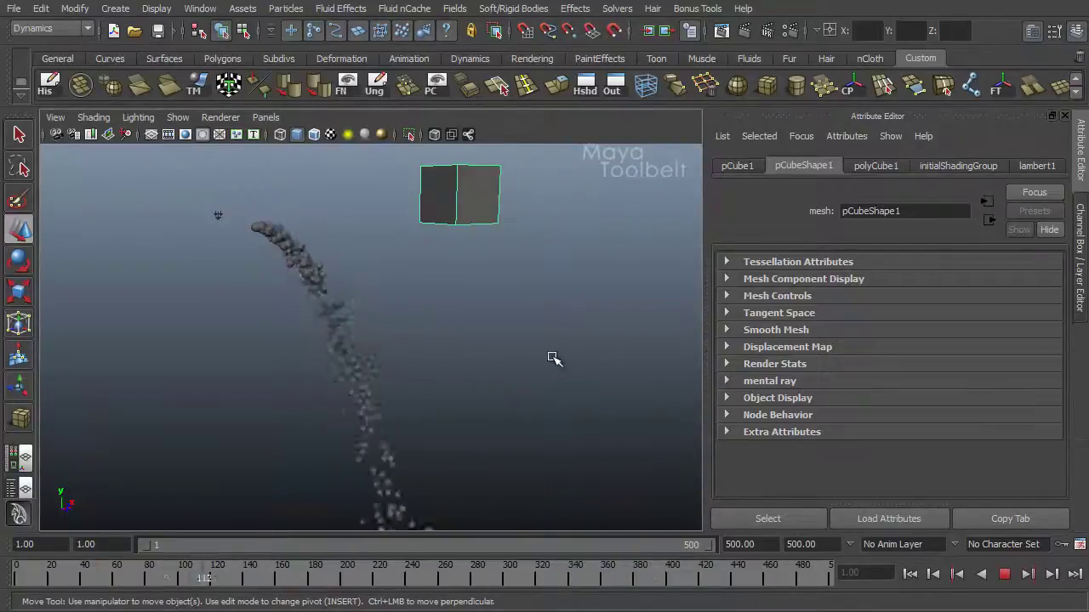
click(1004, 576)
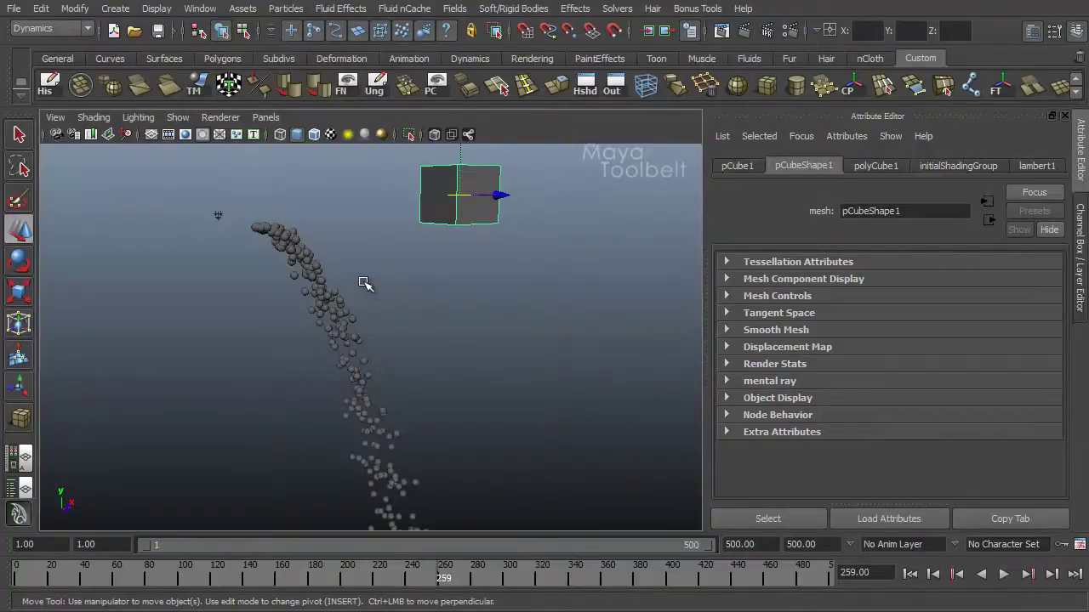
Step: Lower the cube slightly to translate 13.011, -1.392, 3.021, just above the particle path
click(219, 218)
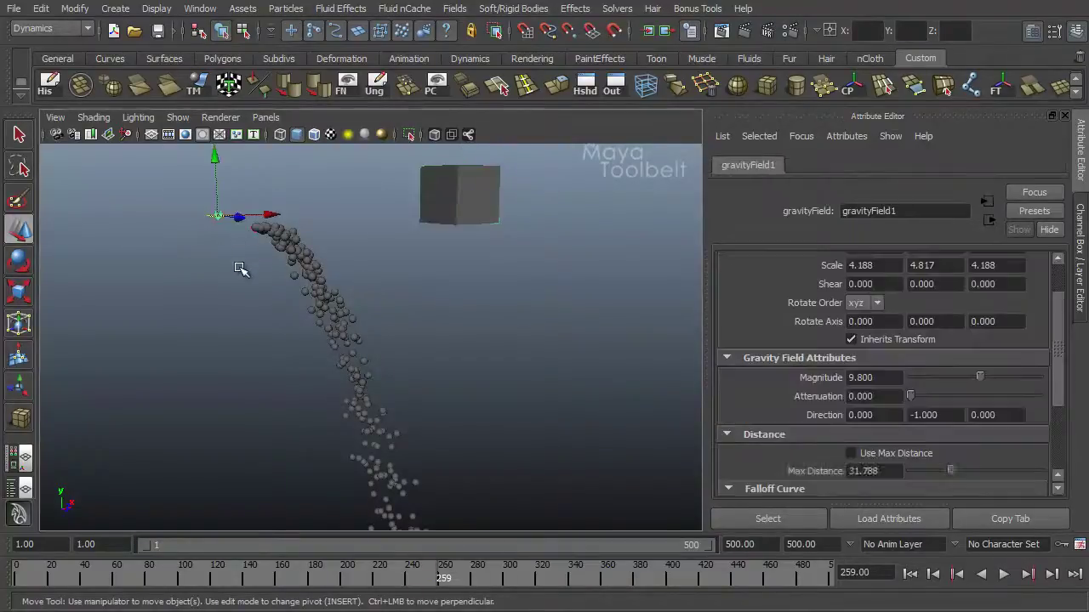
click(483, 206)
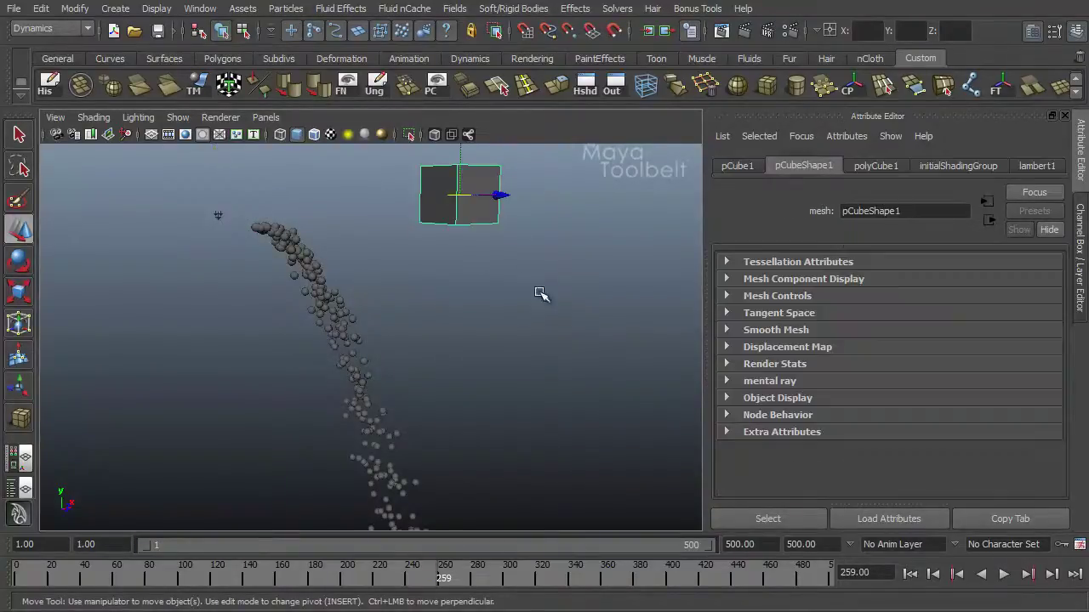
click(456, 8)
click(466, 354)
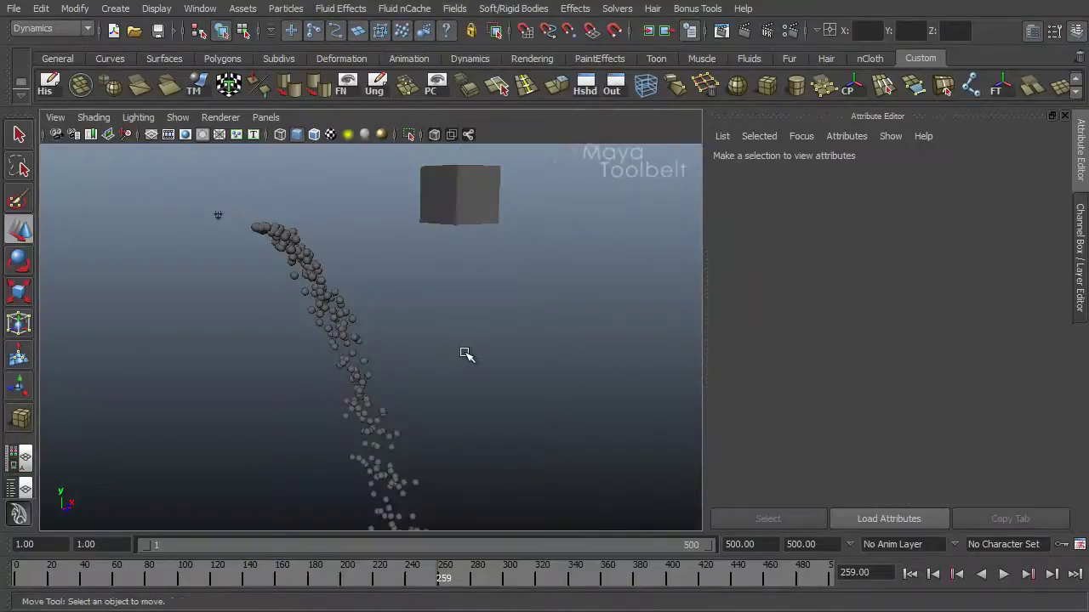
click(472, 196)
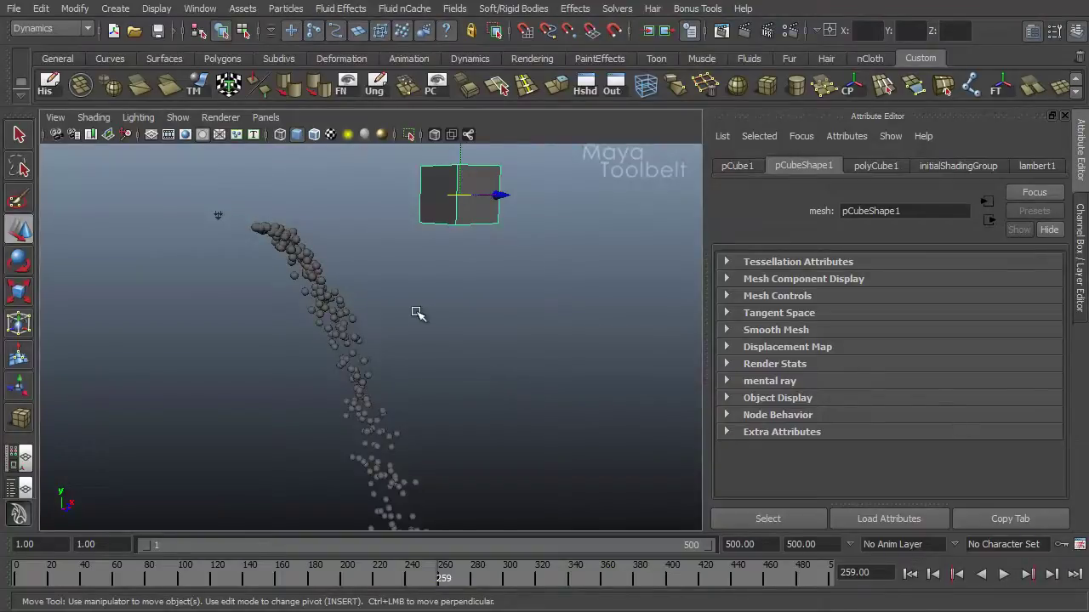
drag(460, 174, 438, 228)
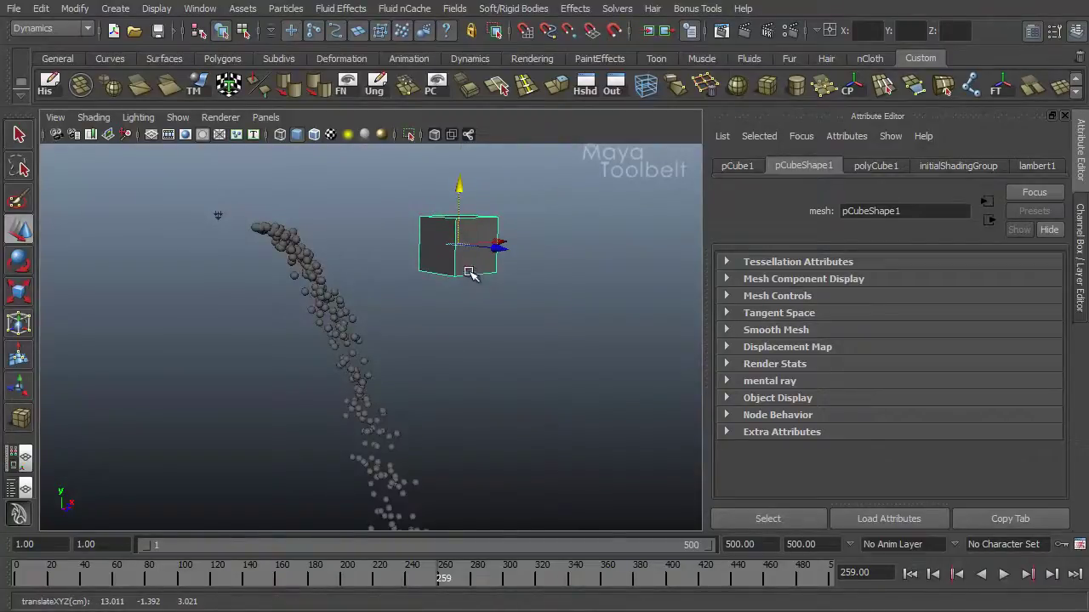
alt+drag(437, 287, 387, 159)
alt+drag(422, 253, 363, 250)
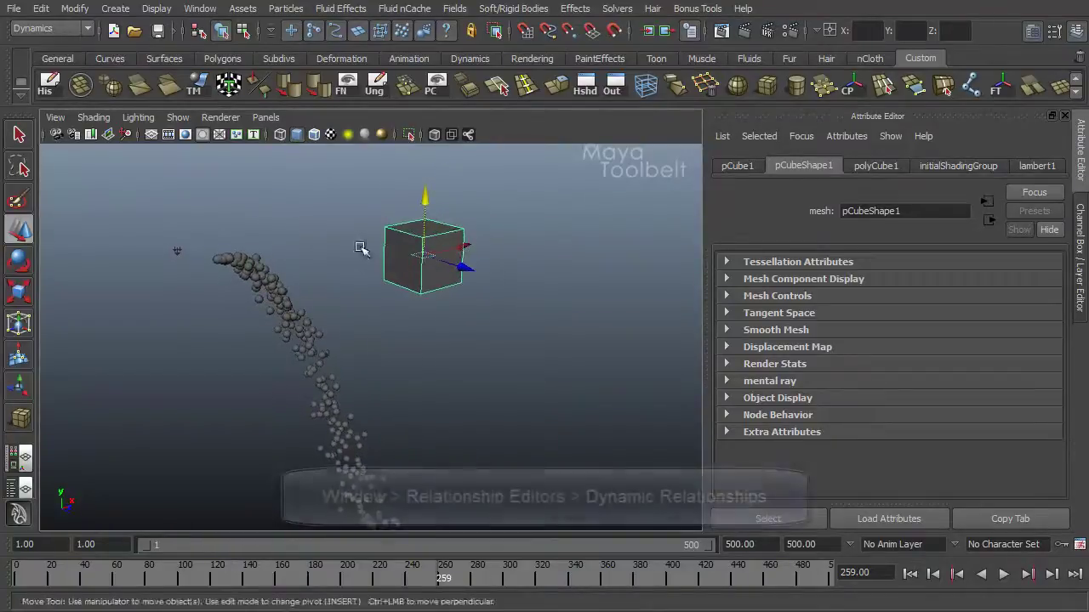
Step: Open the Dynamic Relationships Editor, enlarge it and place it right of the viewport
click(199, 9)
mouse_move(278, 90)
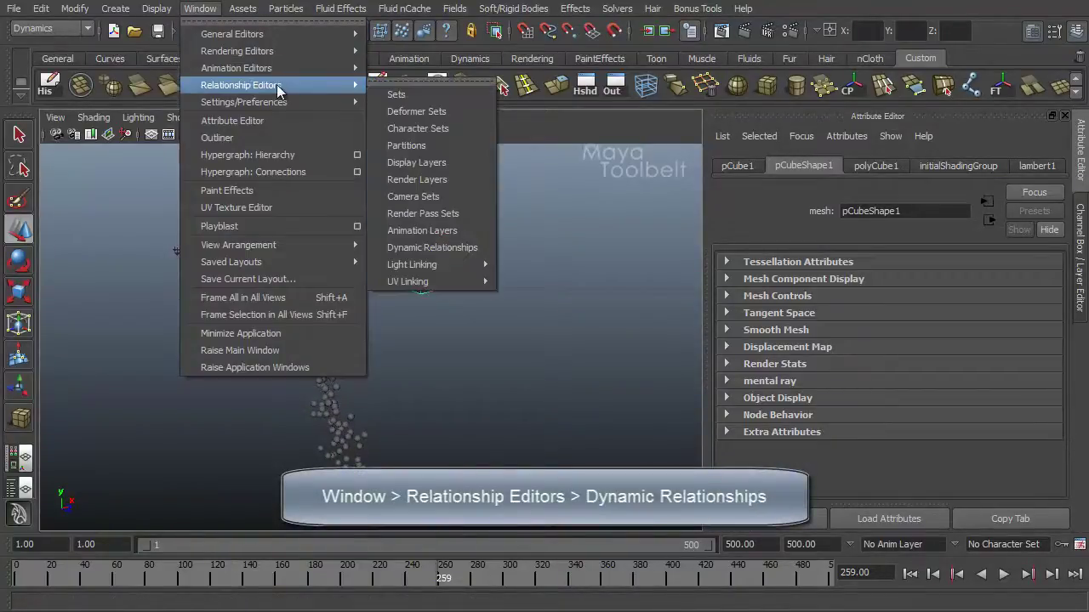
click(415, 250)
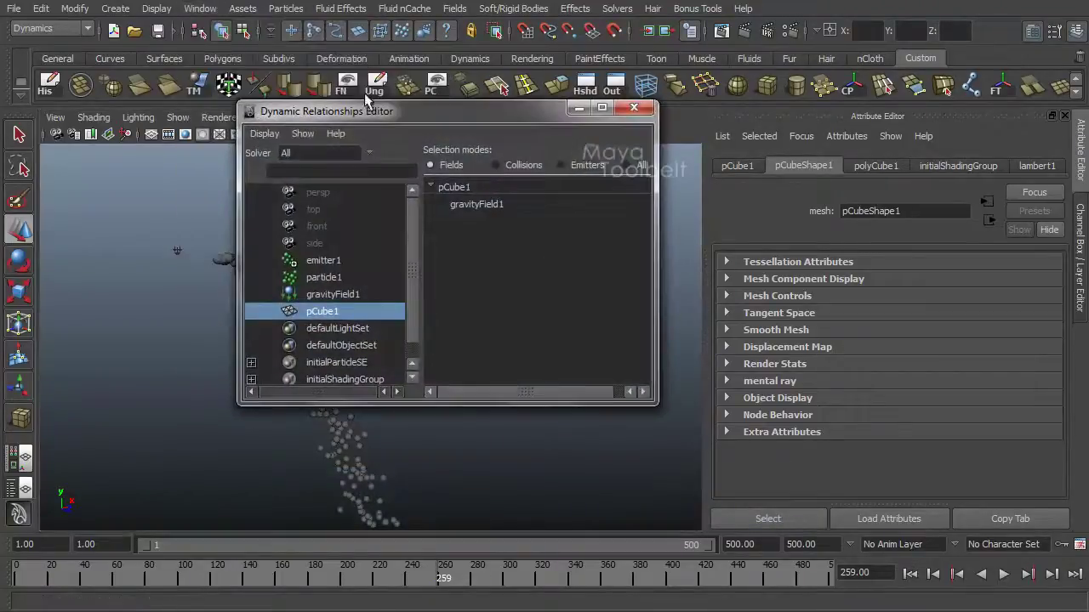
drag(371, 114, 324, 68)
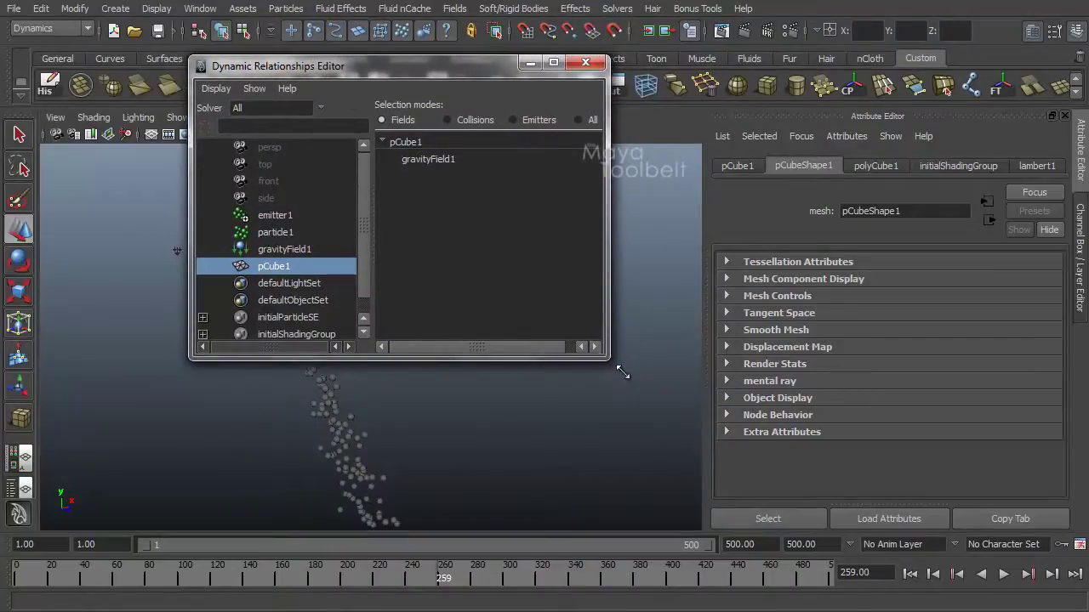
drag(621, 372, 723, 415)
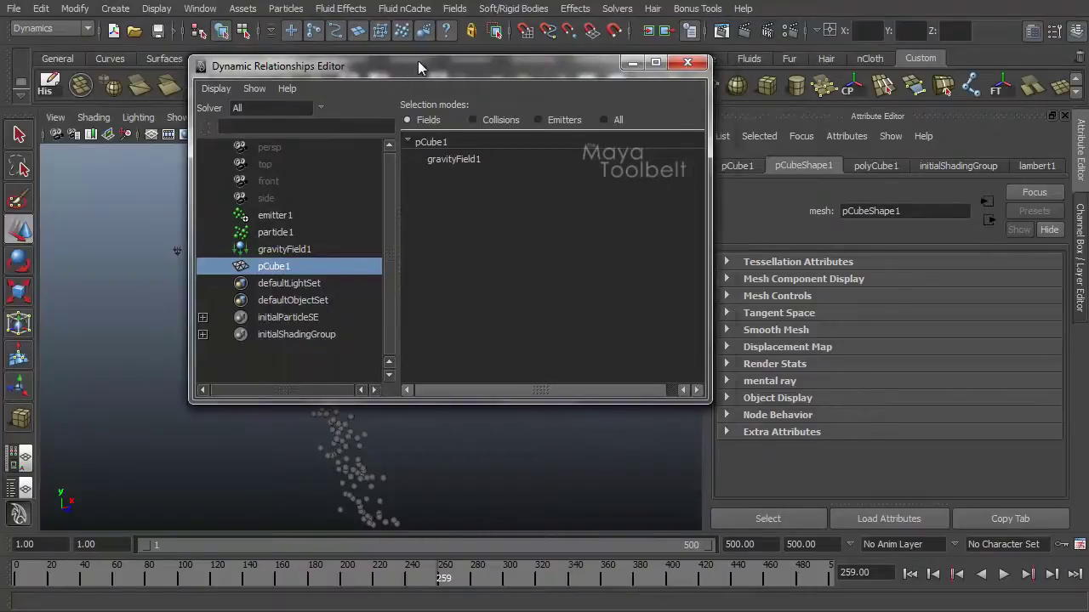
drag(419, 63, 712, 62)
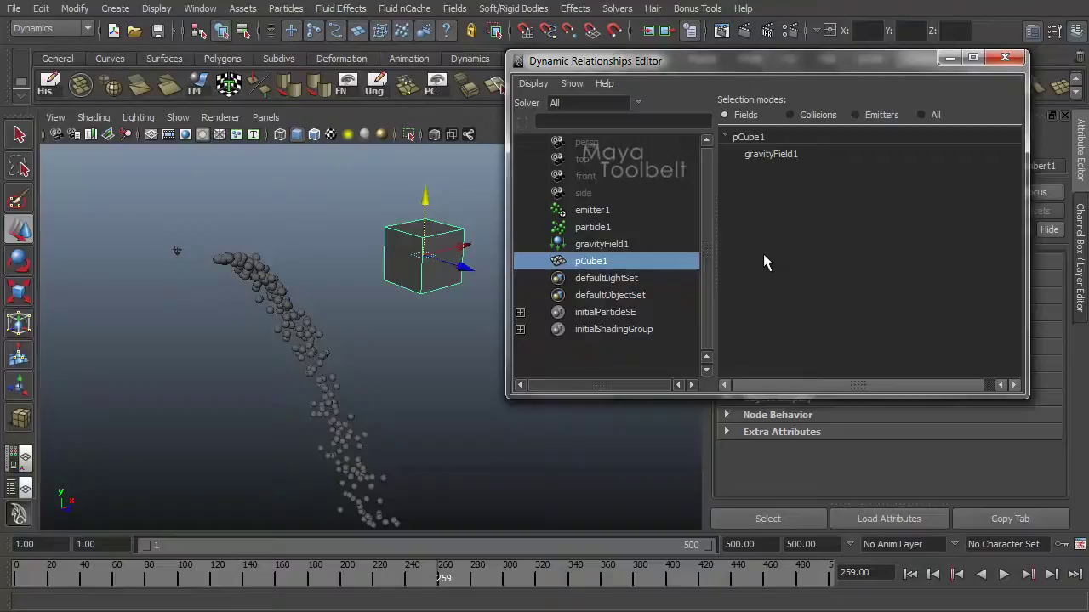
Step: Inspect the field connections of each listed object, from emitter1 to initialShadingGroup
click(593, 213)
click(606, 227)
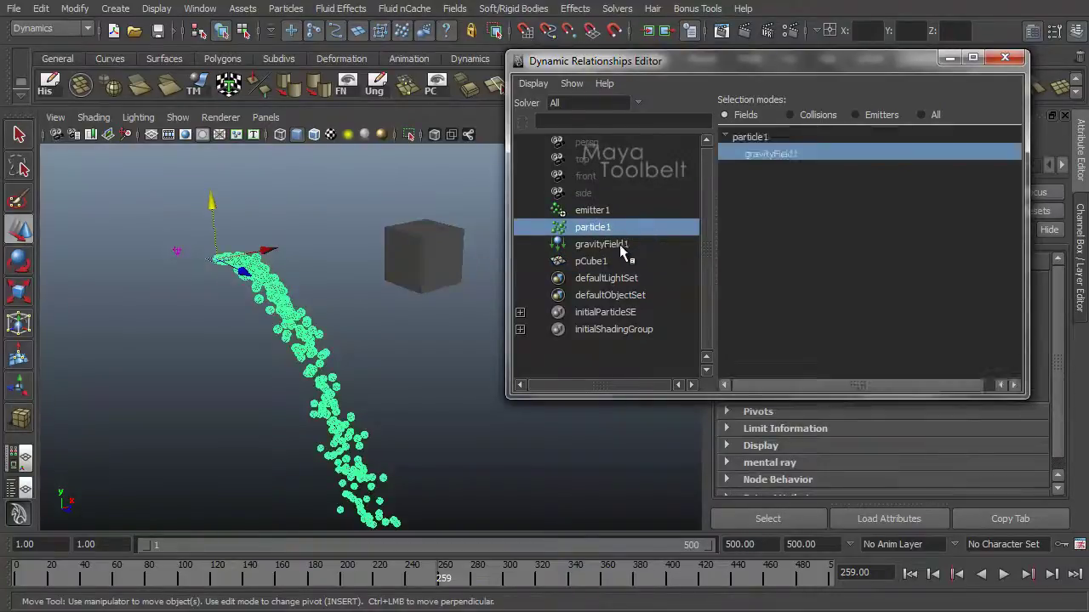
click(612, 246)
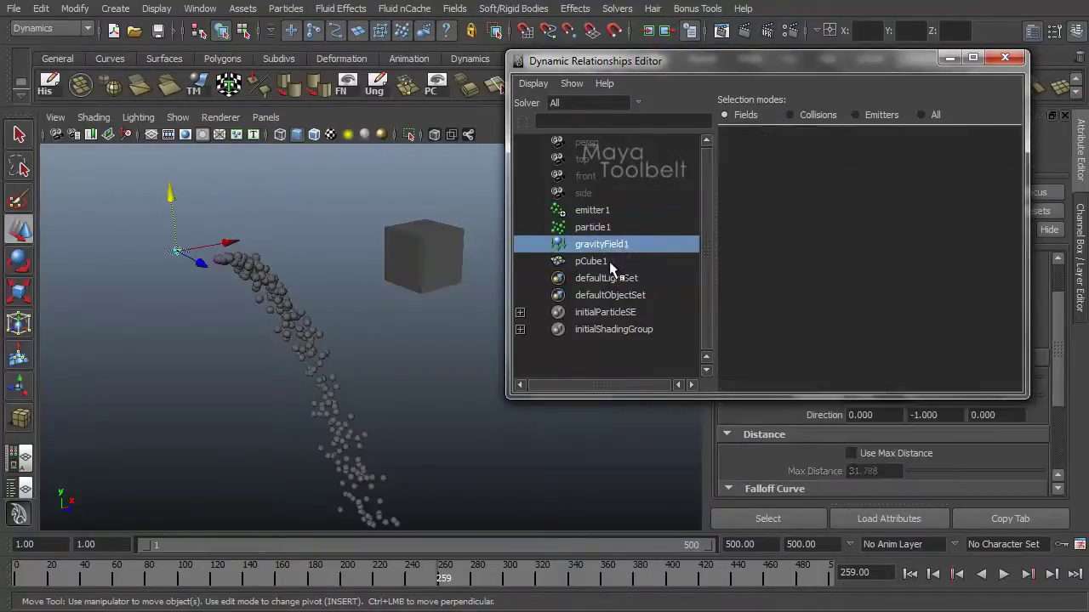
click(610, 261)
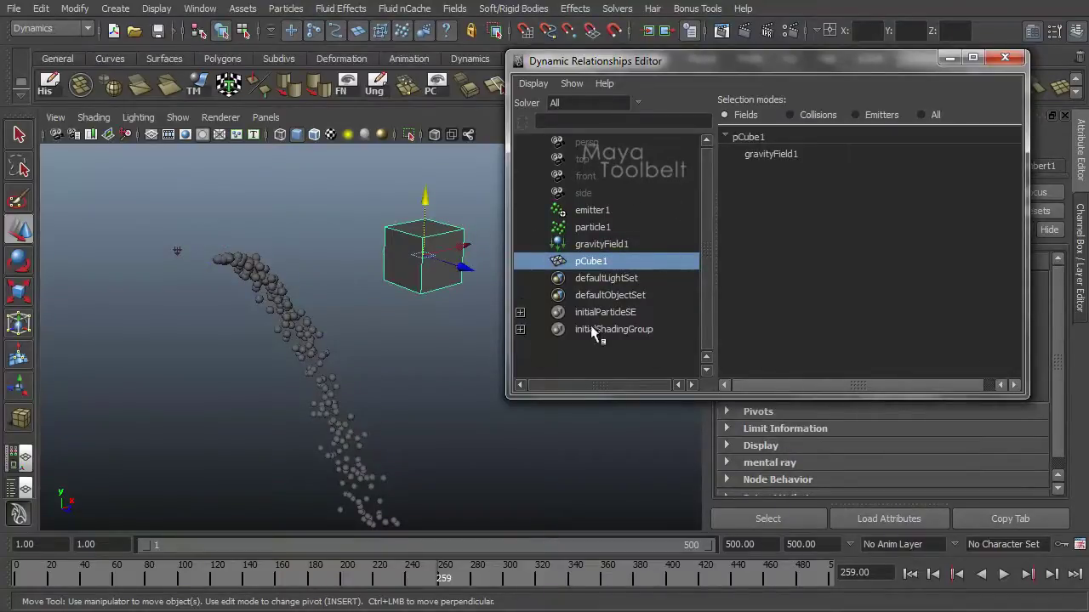
click(591, 160)
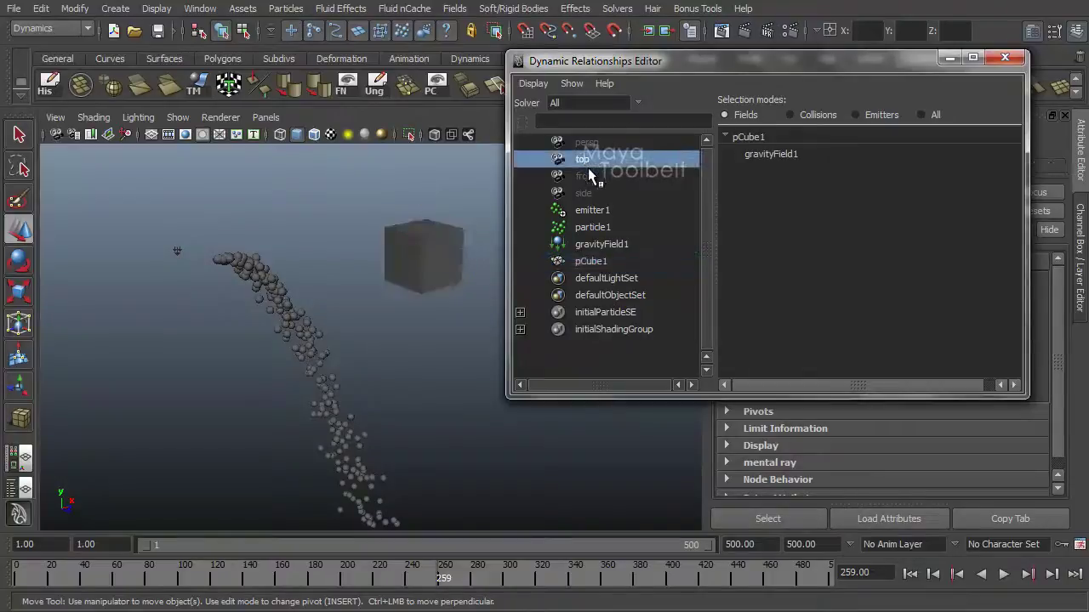
click(589, 177)
click(590, 192)
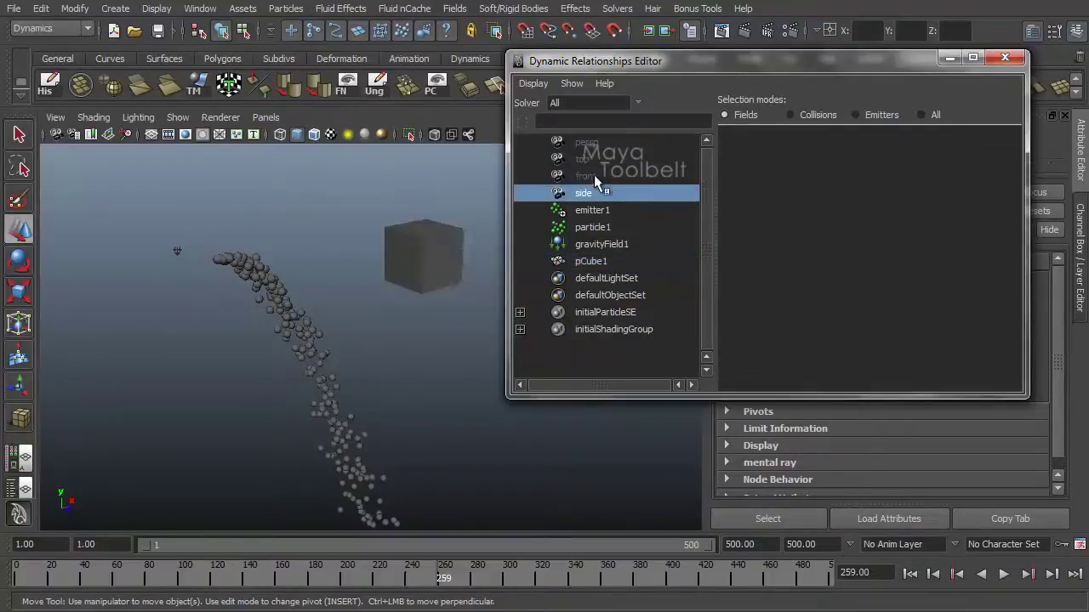
click(609, 279)
click(596, 296)
click(604, 312)
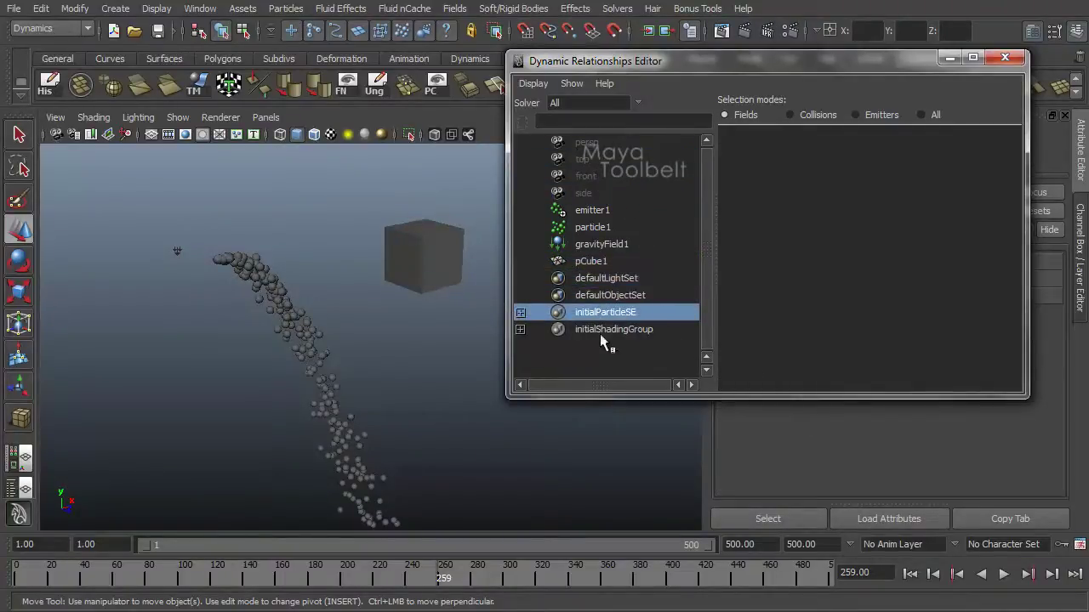
click(661, 330)
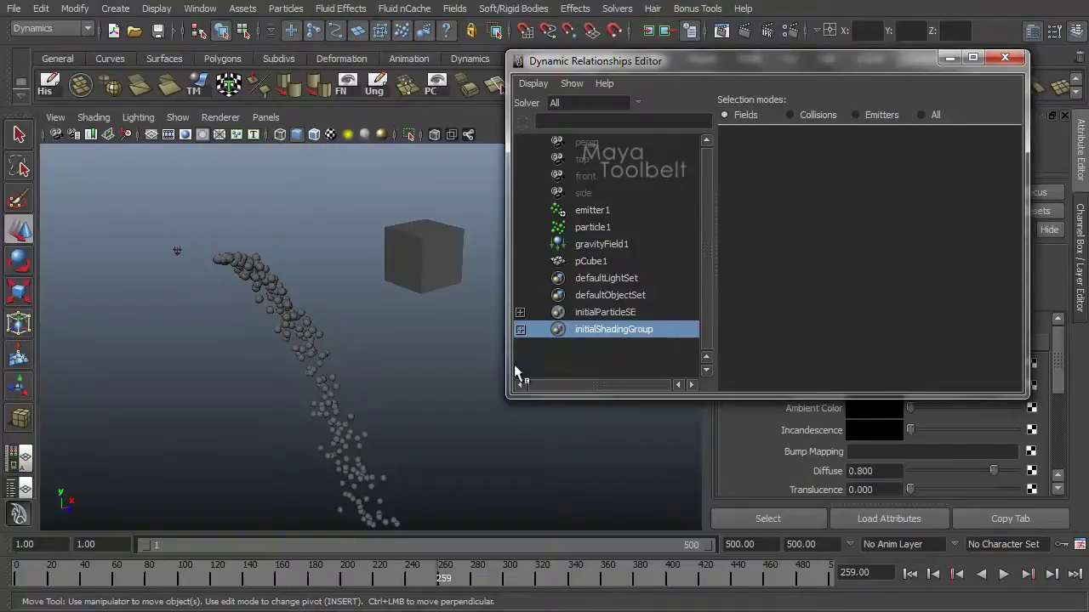
Step: With pCube1 selected, highlight gravityField1 in the Fields list to link it to the cube
click(589, 260)
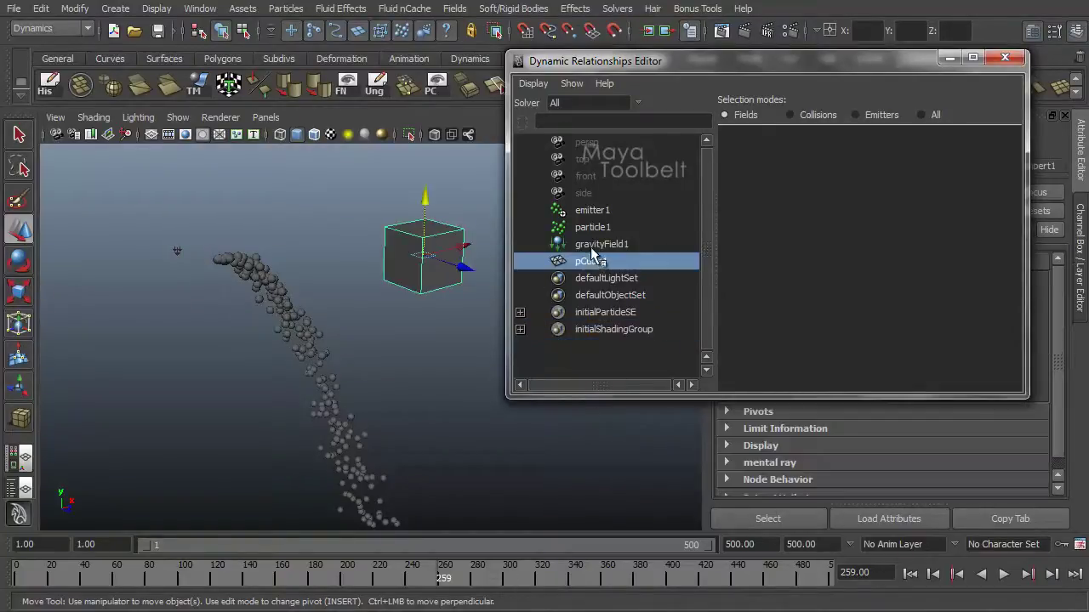
click(596, 244)
click(592, 227)
click(593, 245)
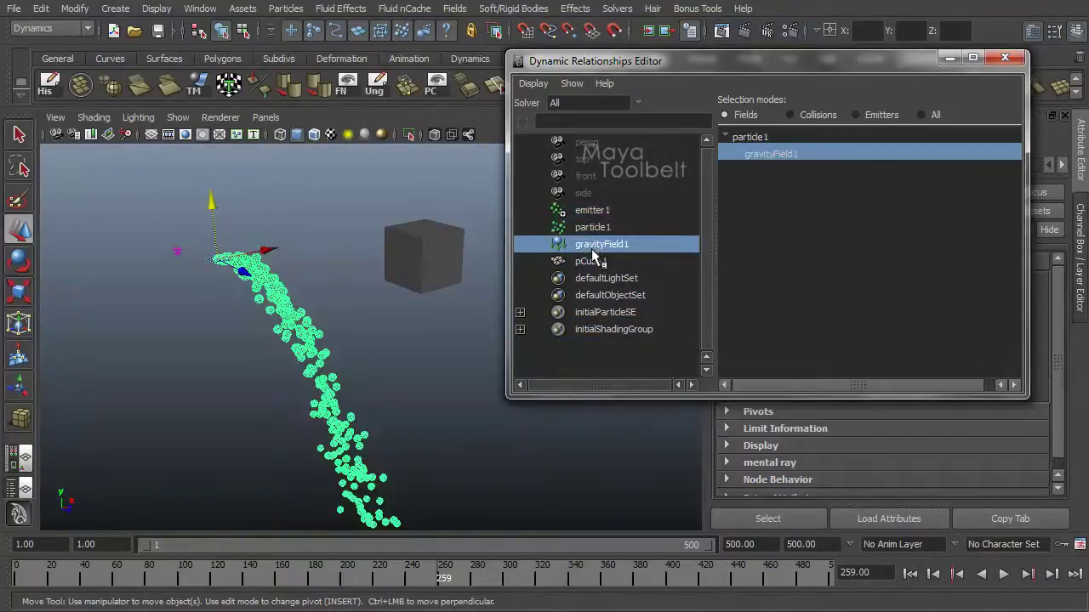
click(597, 261)
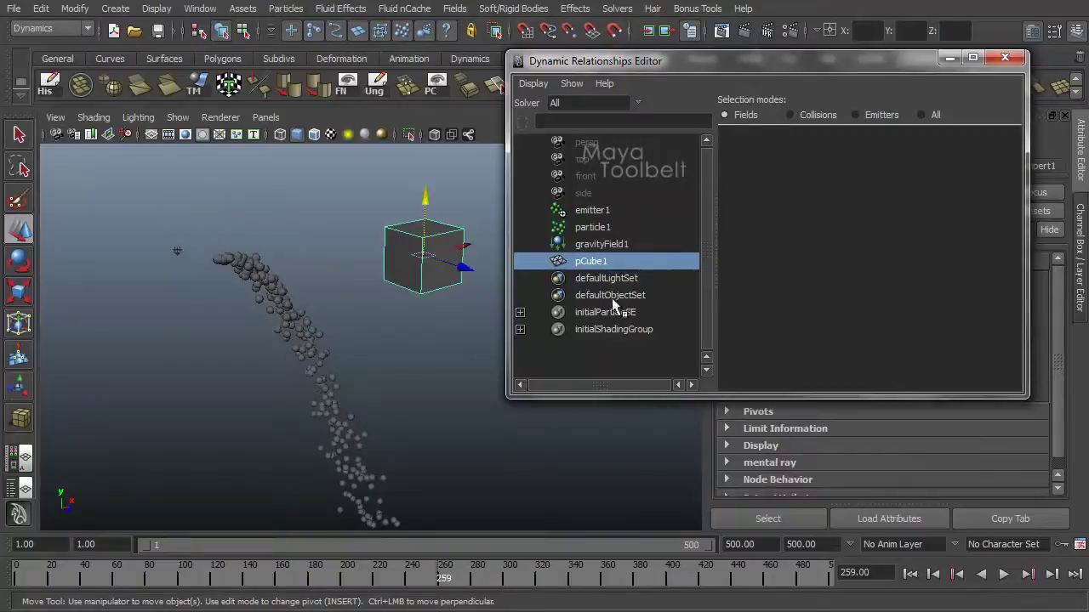
click(614, 227)
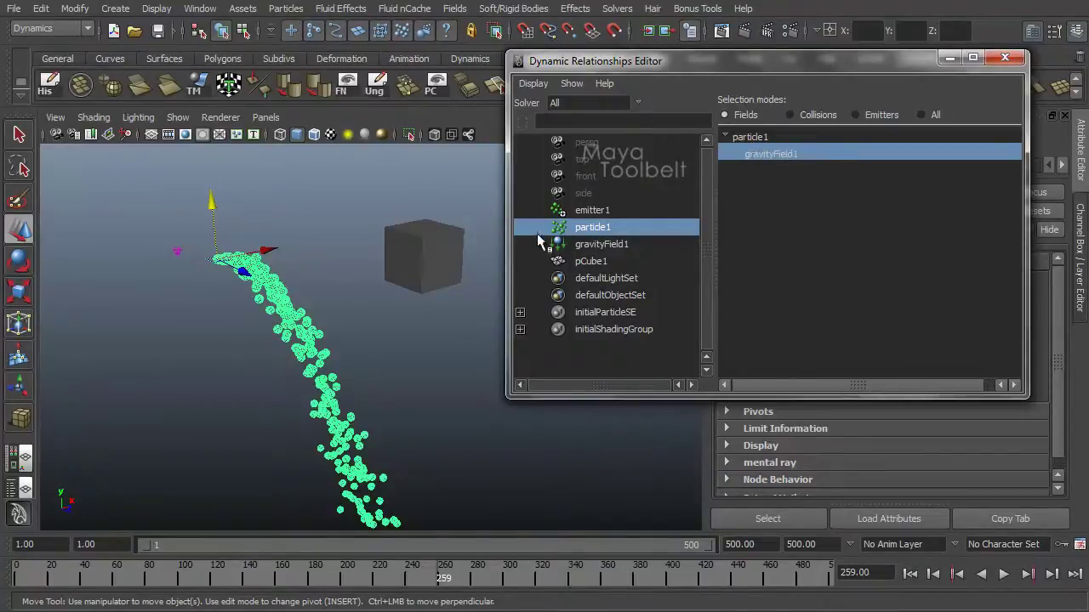
click(592, 261)
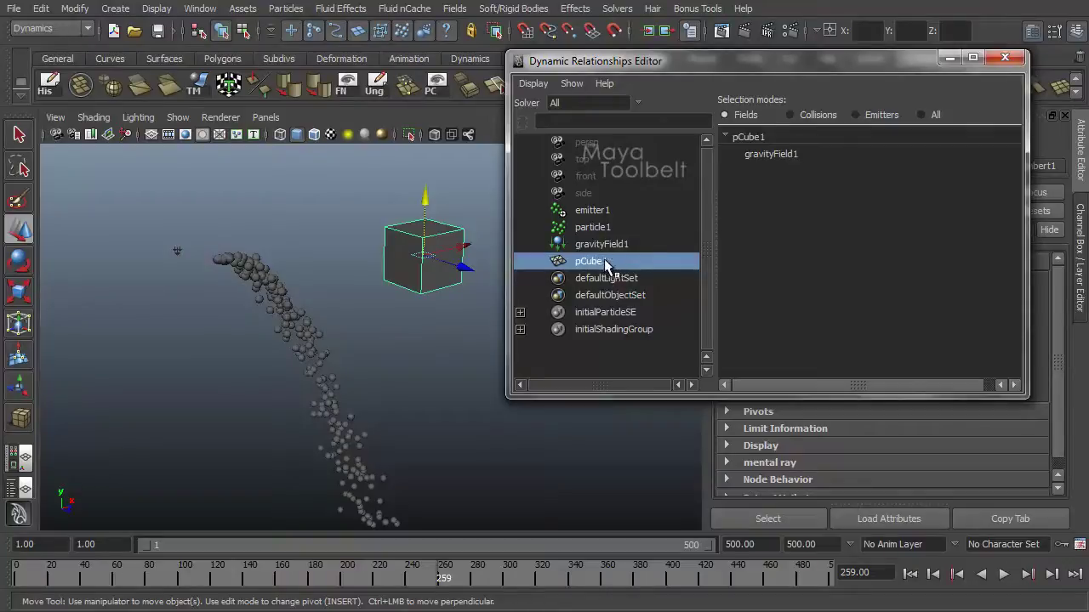
drag(606, 301, 596, 333)
click(768, 154)
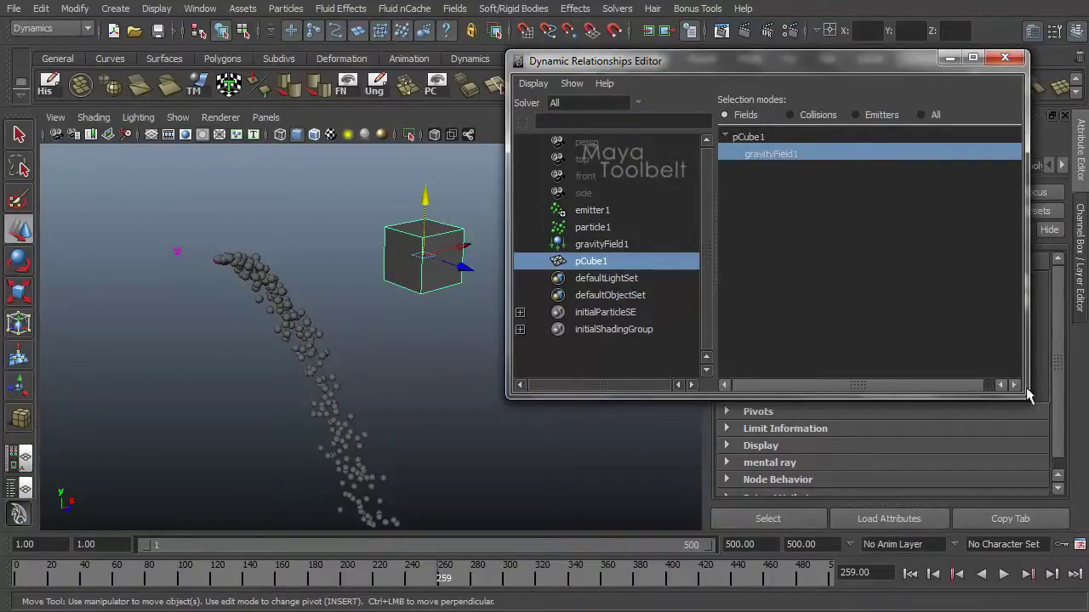
Step: Close the editor and test-play the simulation, then return to the first frame
click(949, 58)
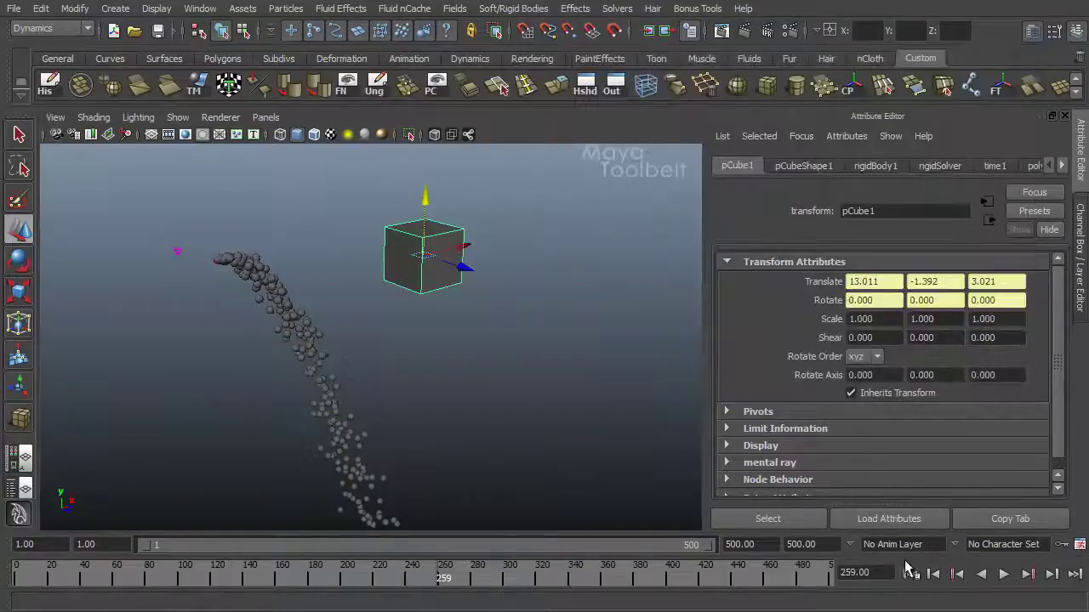
click(908, 575)
click(1003, 575)
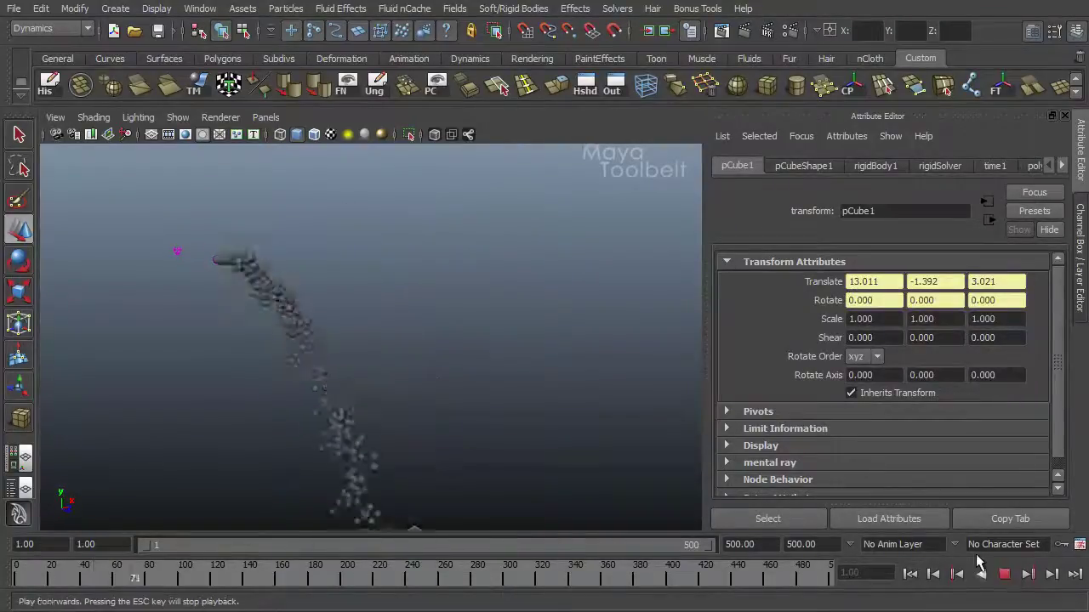
click(1002, 575)
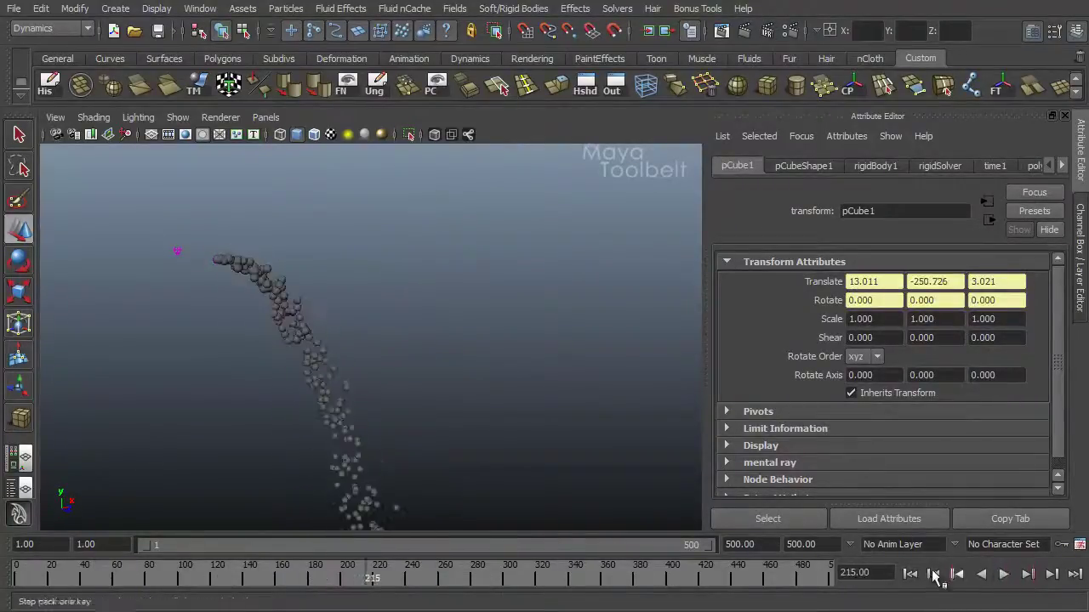
click(909, 576)
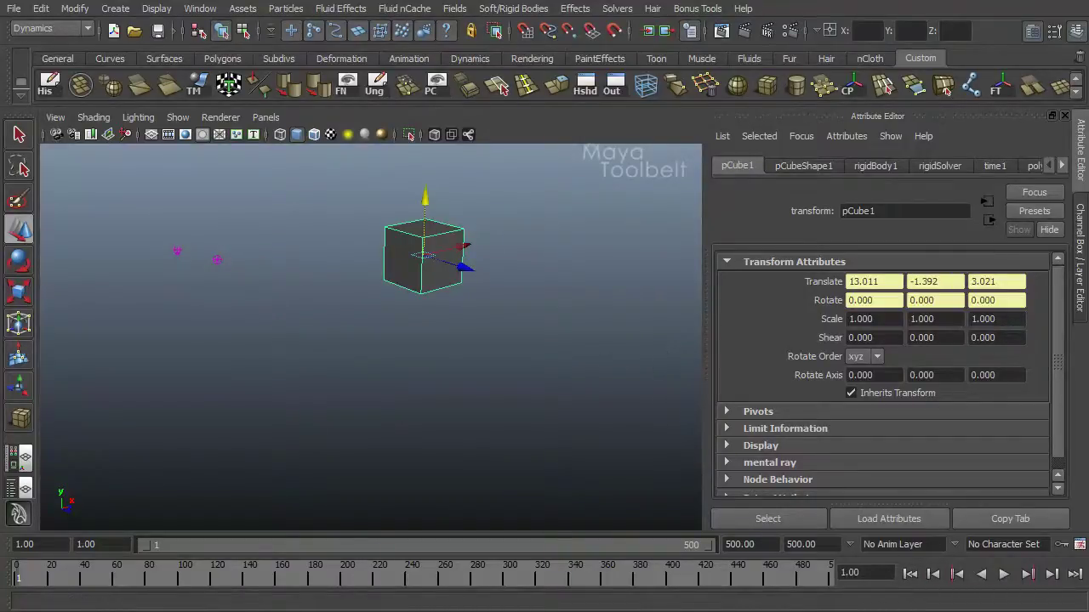
Step: Reopen the Dynamic Relationships Editor and unlink gravityField1 from pCube1
click(502, 87)
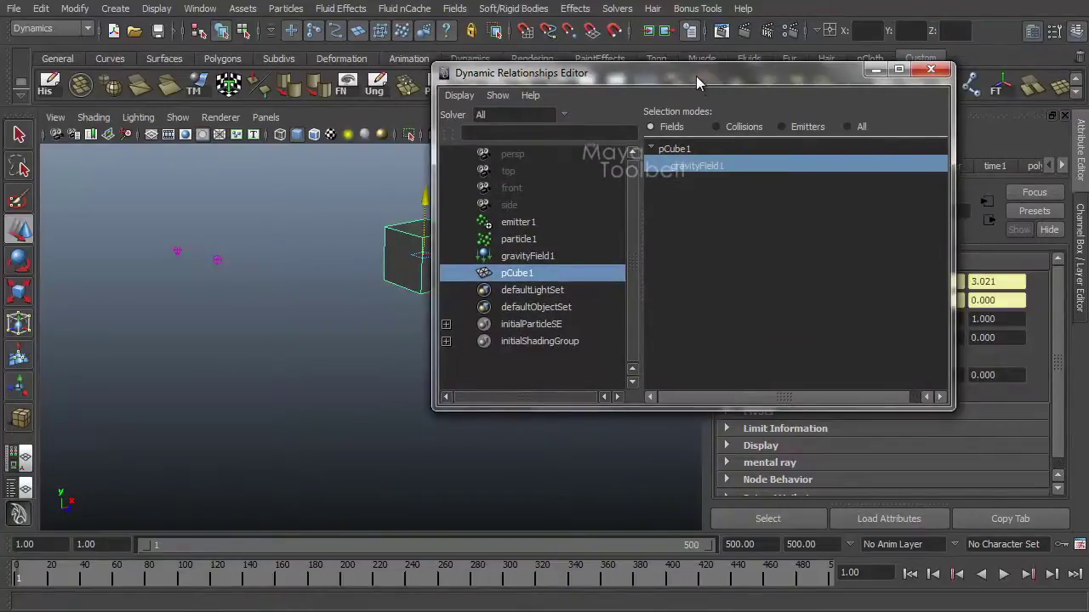
drag(696, 76, 734, 72)
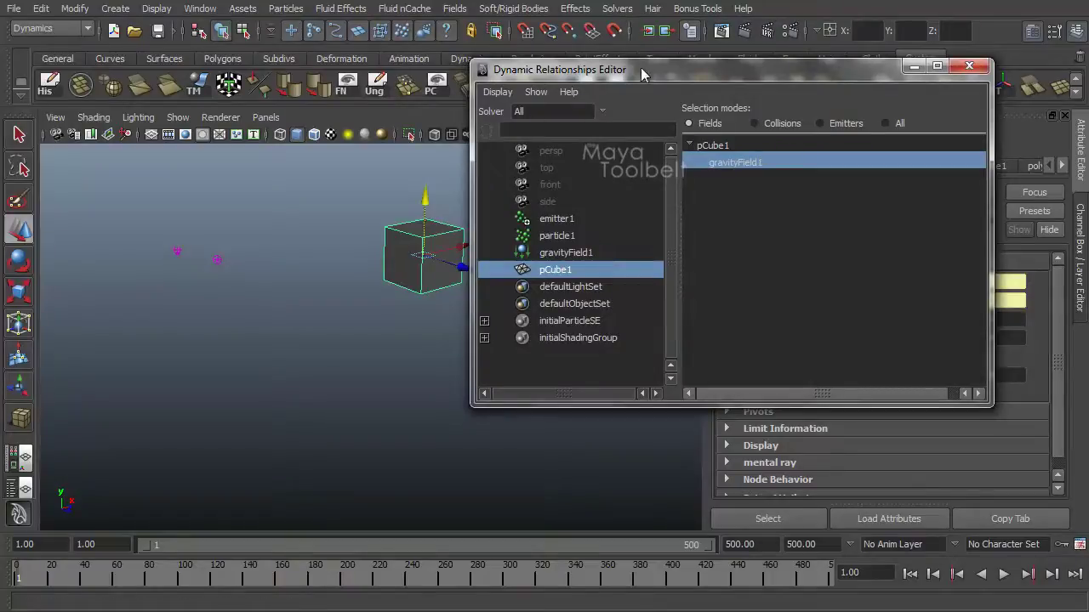
middle_drag(583, 253, 713, 164)
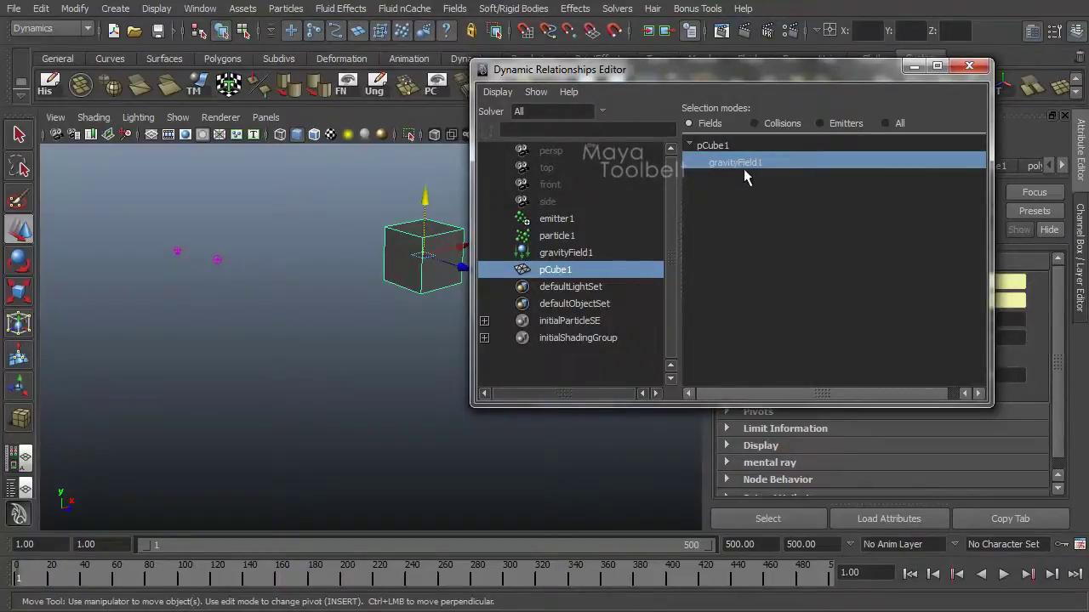
click(740, 165)
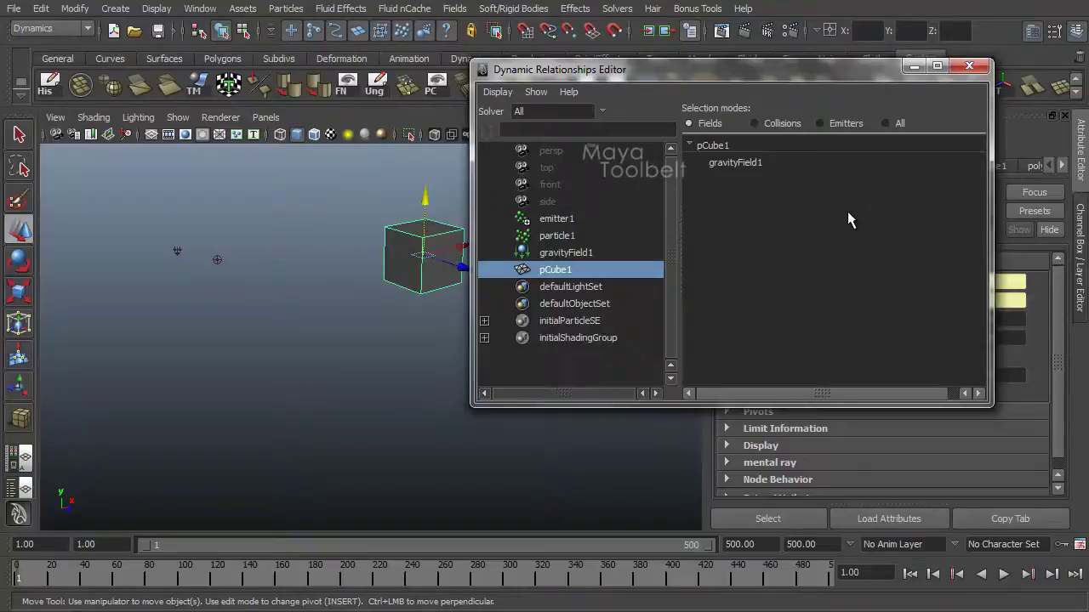
Step: Close the editor and play to frame 99, with particles streaming below the unaffected cube
click(911, 67)
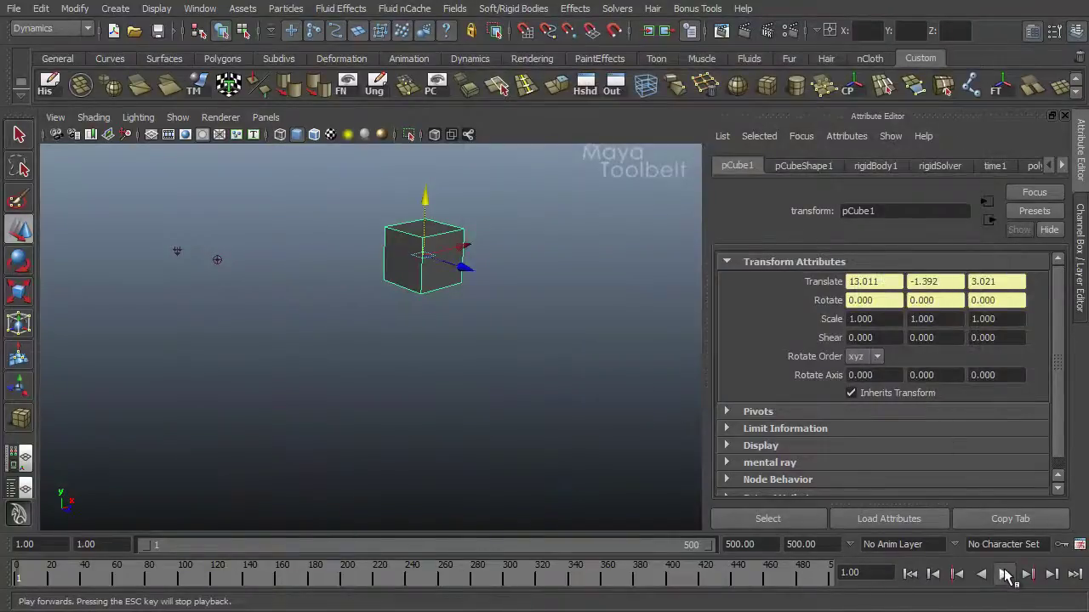
click(1005, 575)
click(1005, 575)
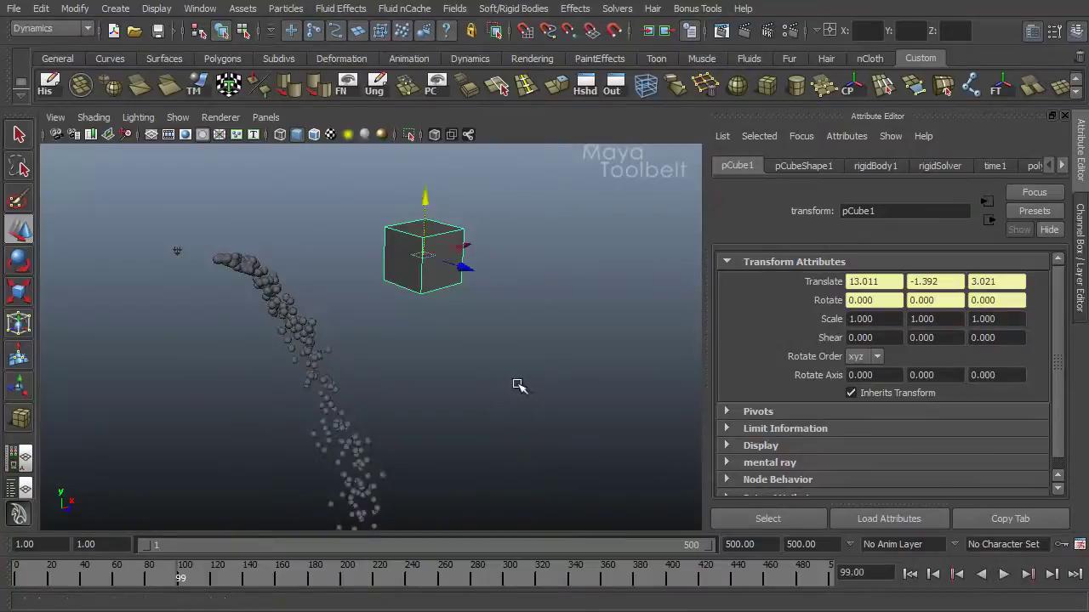
click(417, 236)
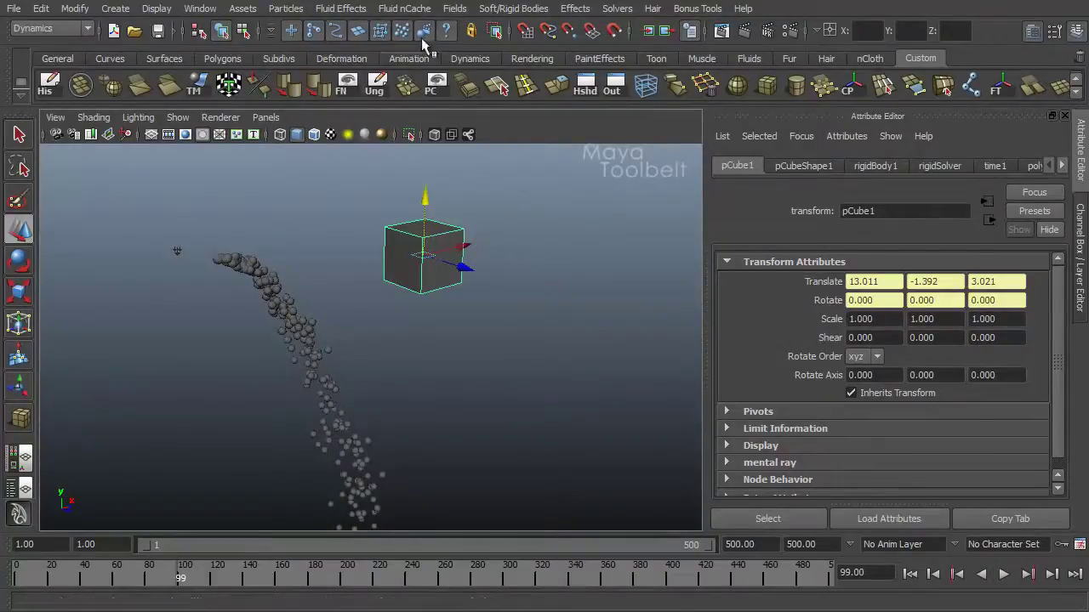
Step: Add a second gravity field right of the cube with Magnitude -2
click(454, 9)
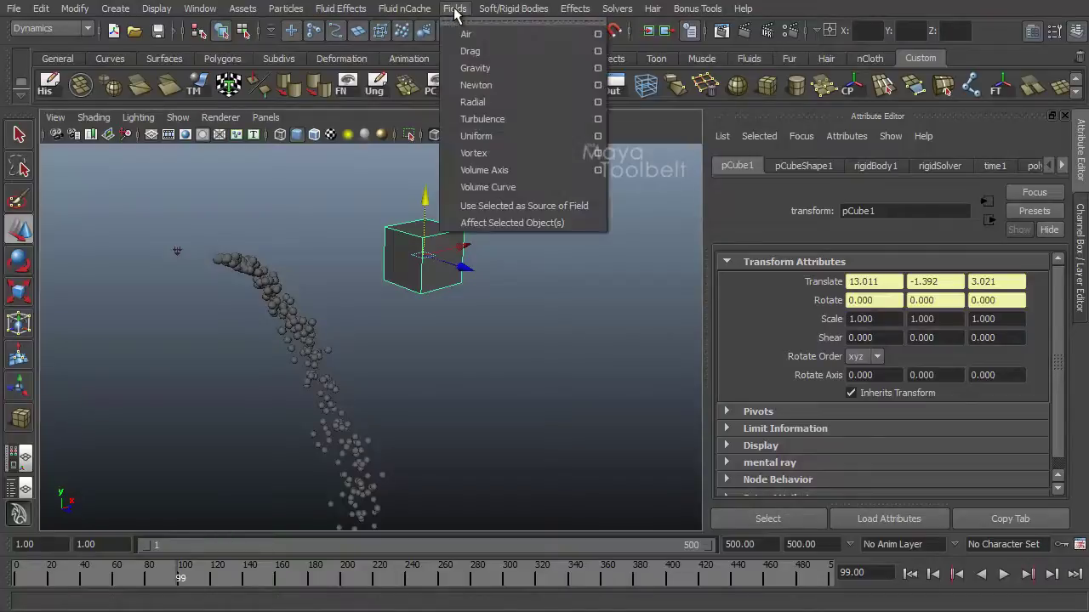
click(487, 68)
drag(228, 262, 515, 281)
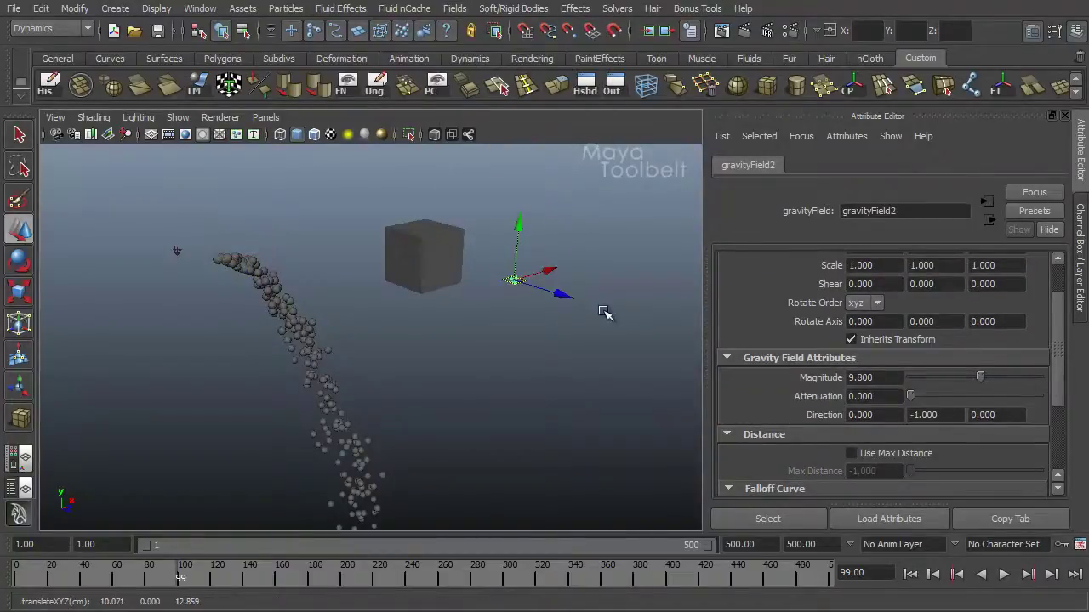
double_click(883, 379)
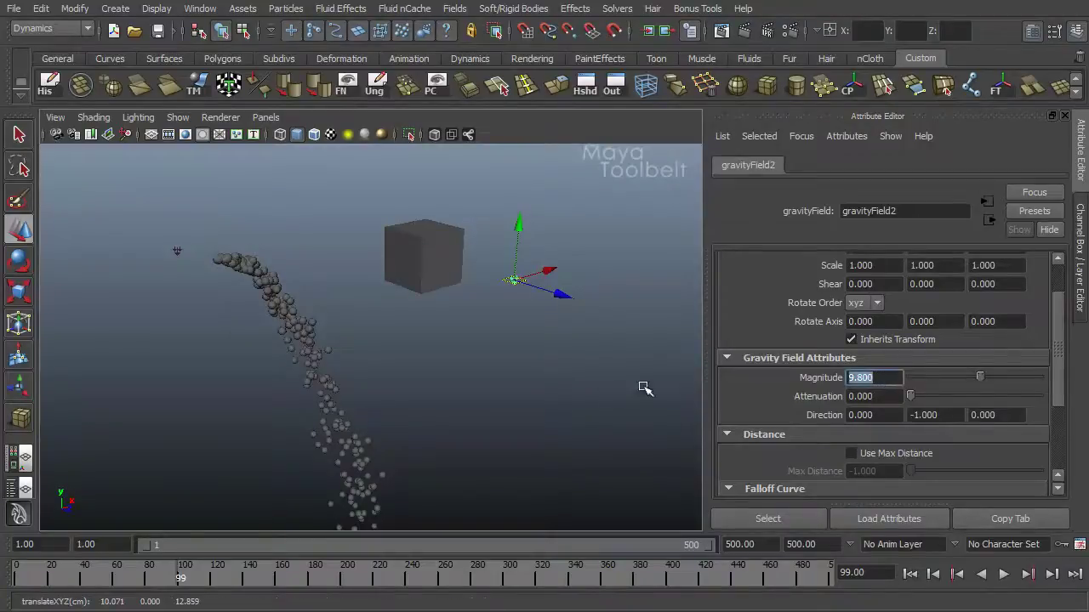
text(-2)
key(Return)
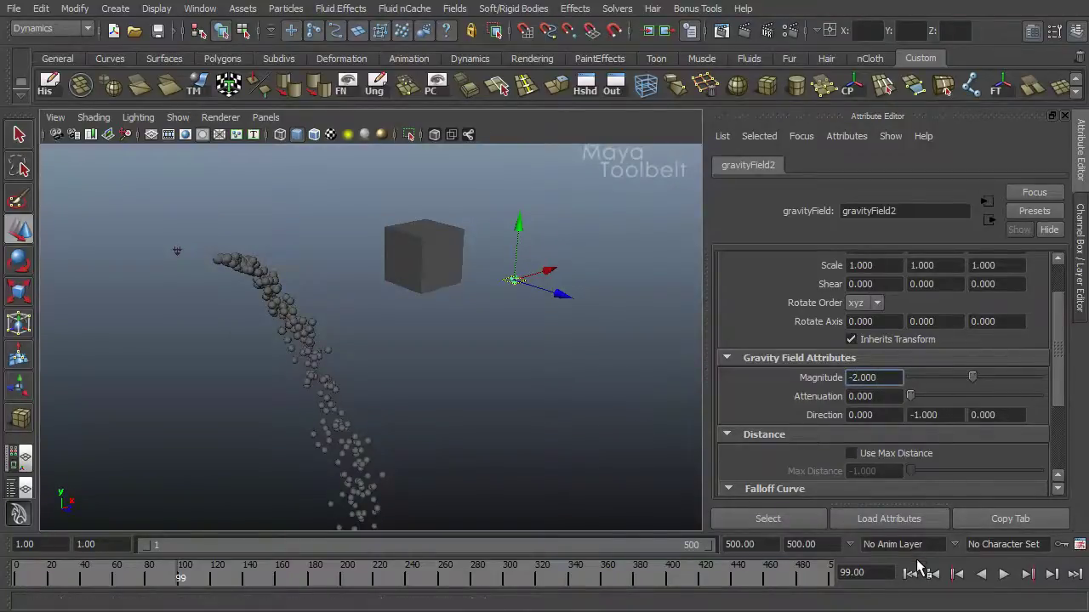
Step: Replay the simulation from the start, stopping at frame 101
click(910, 574)
click(1004, 574)
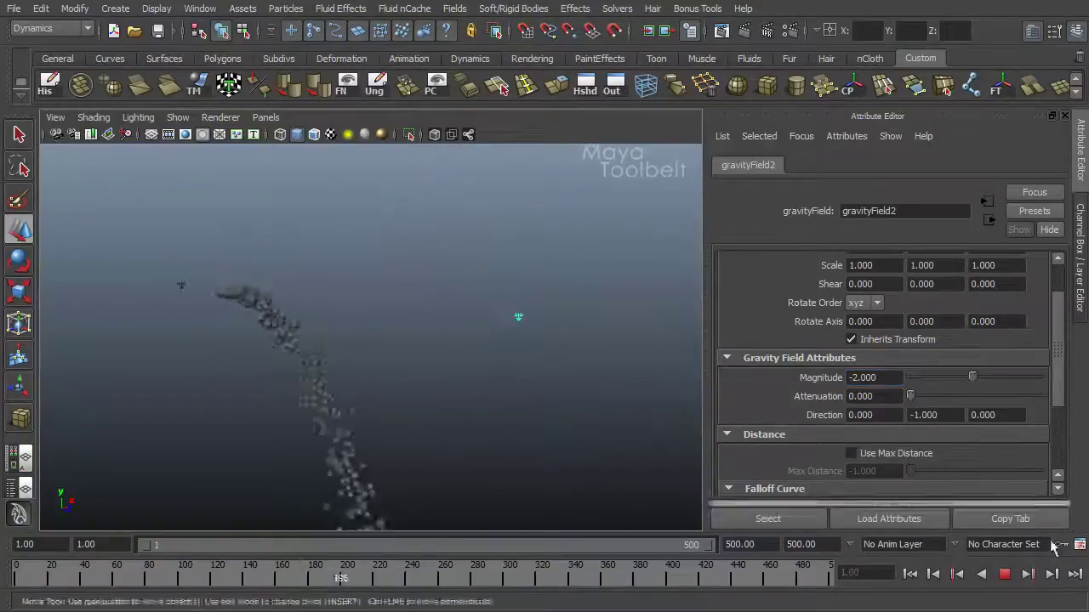
click(1004, 575)
click(910, 574)
click(1004, 575)
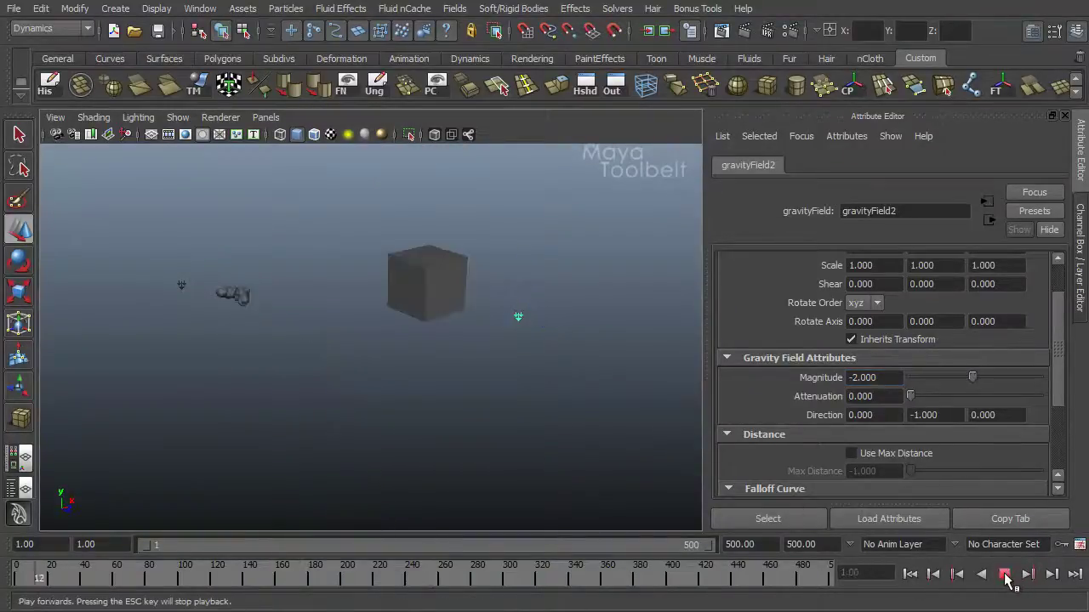
click(1003, 574)
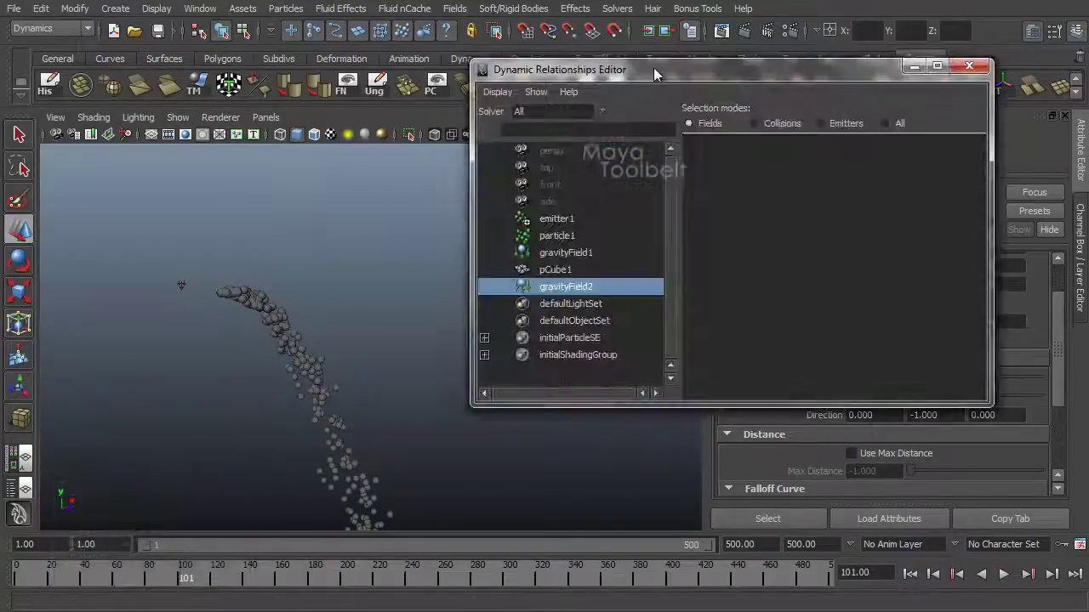
Step: Link gravityField2 to particle1 so it is driven by both gravity fields
drag(653, 67, 697, 54)
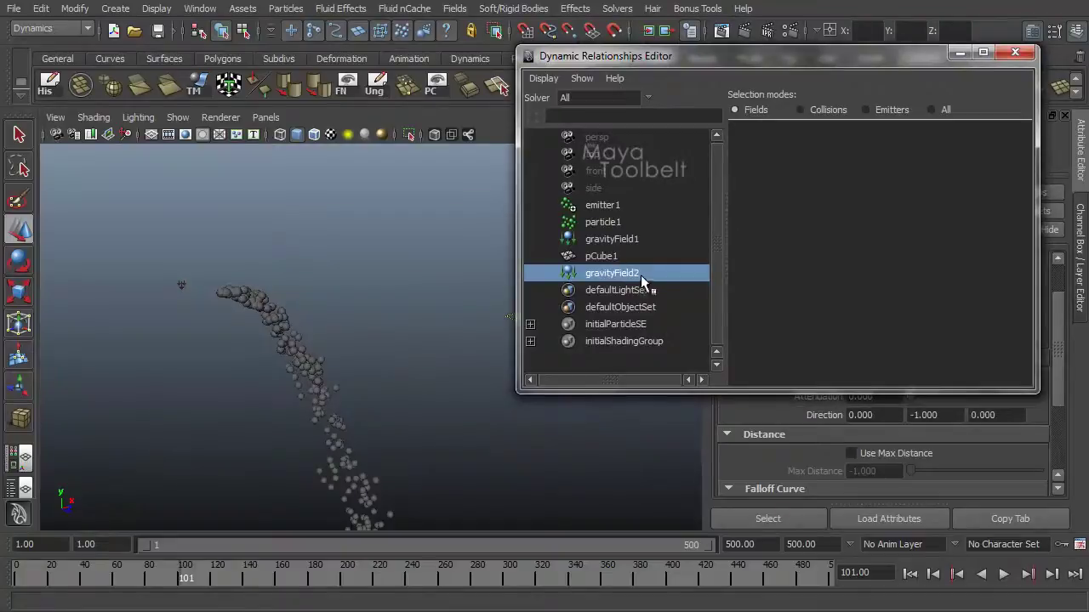
click(656, 240)
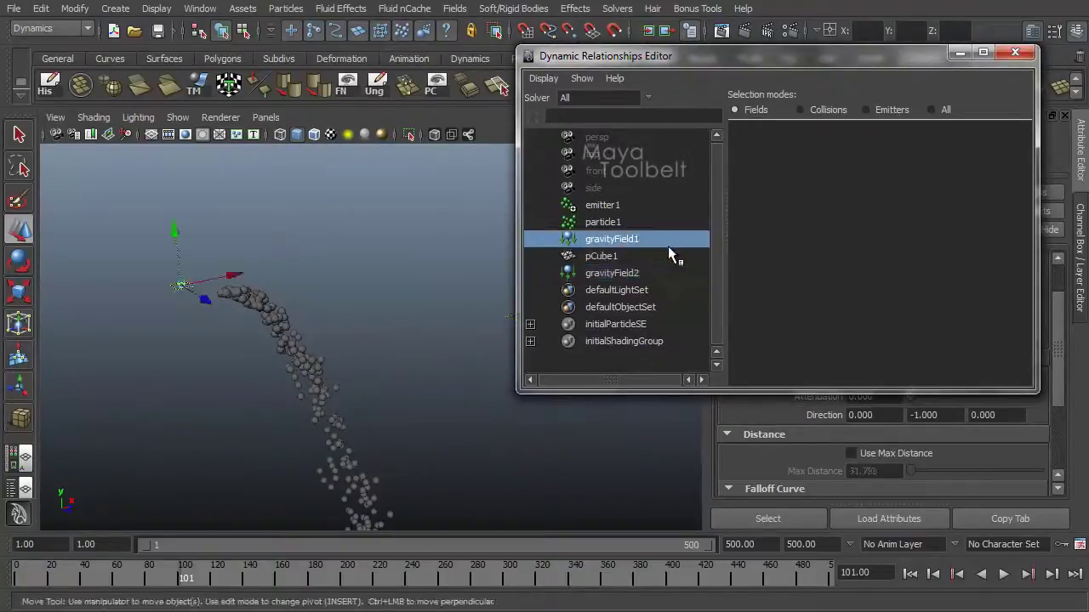
click(615, 255)
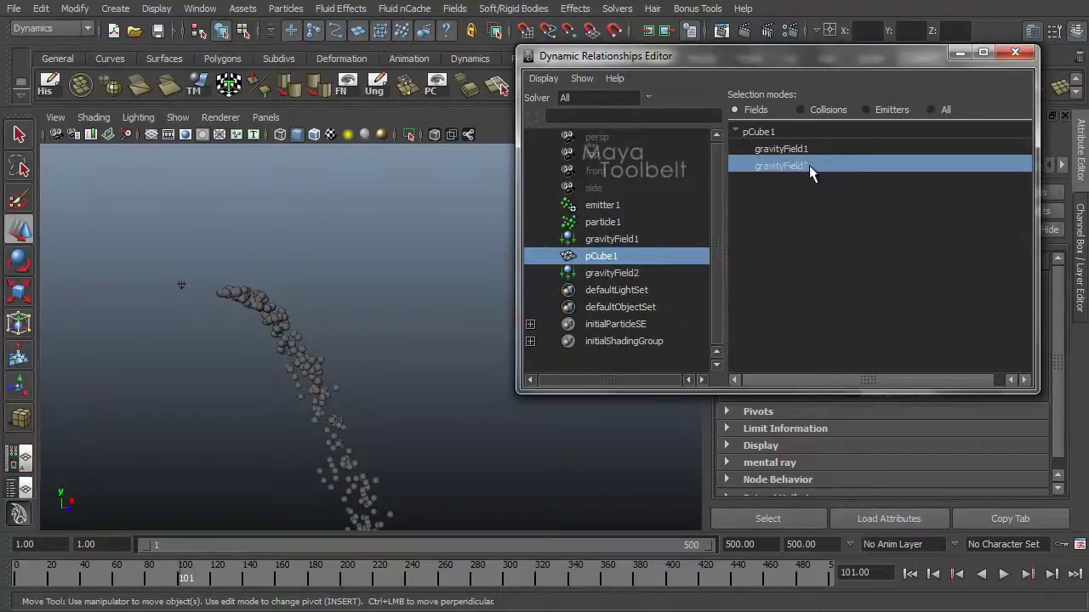
click(608, 222)
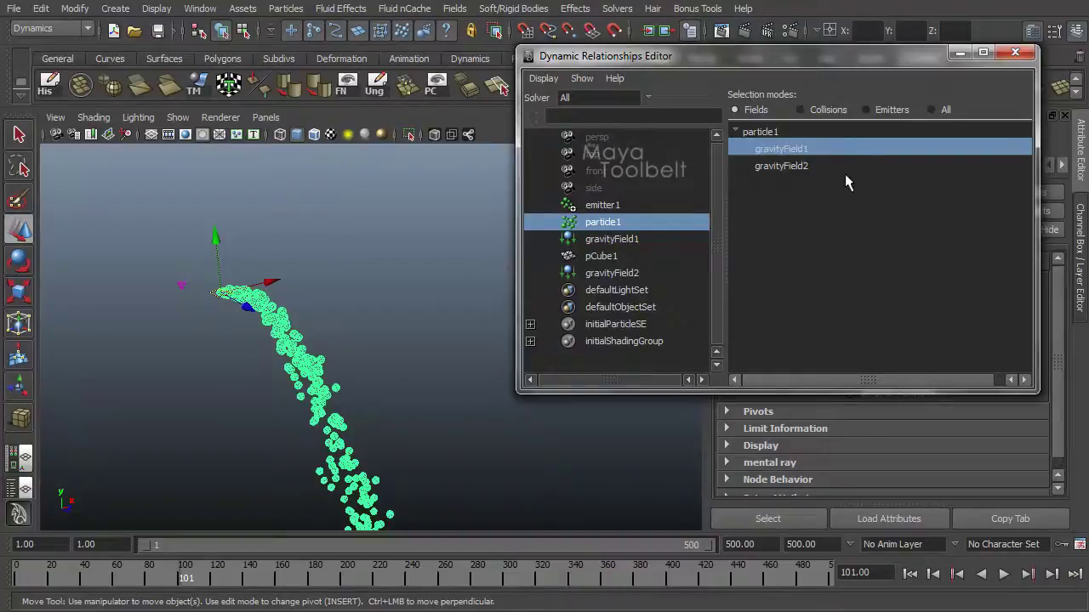
click(820, 166)
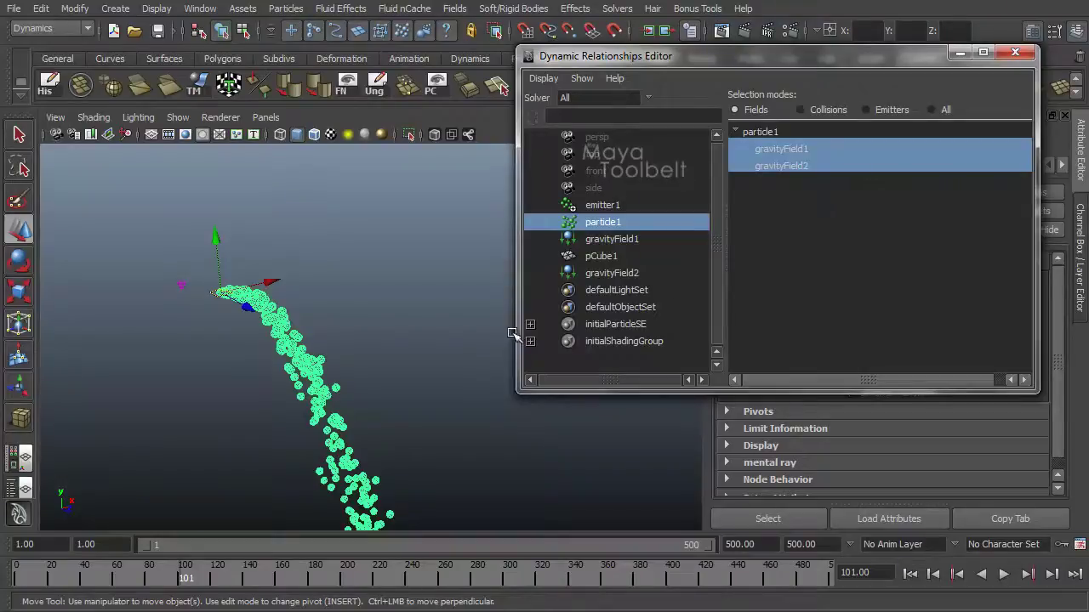
Step: Close the editor, replay from the start to frame 347, and clear the selection
click(960, 53)
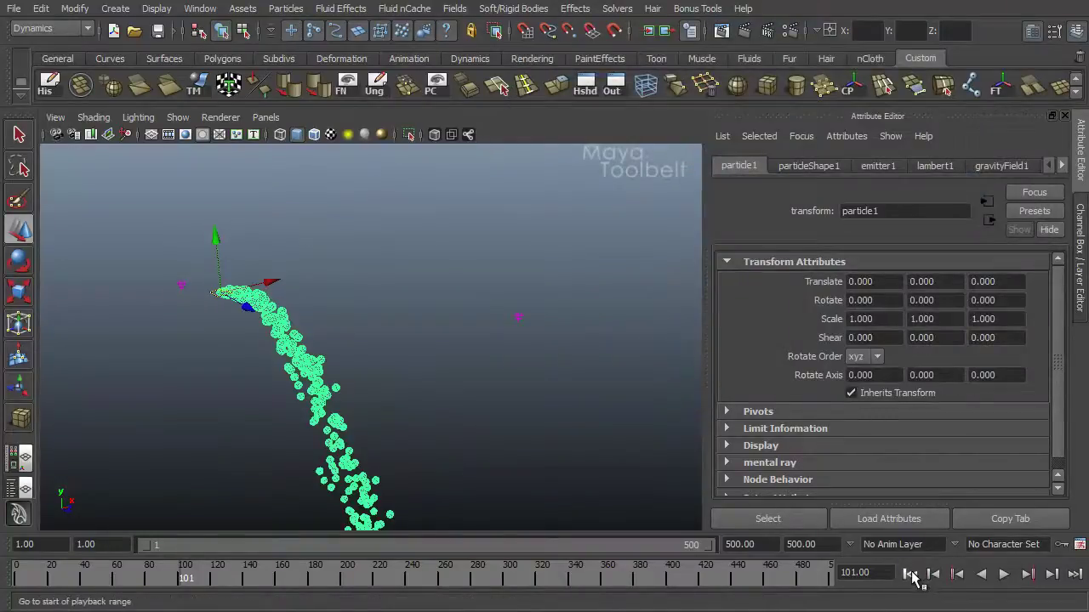
click(911, 575)
click(1004, 575)
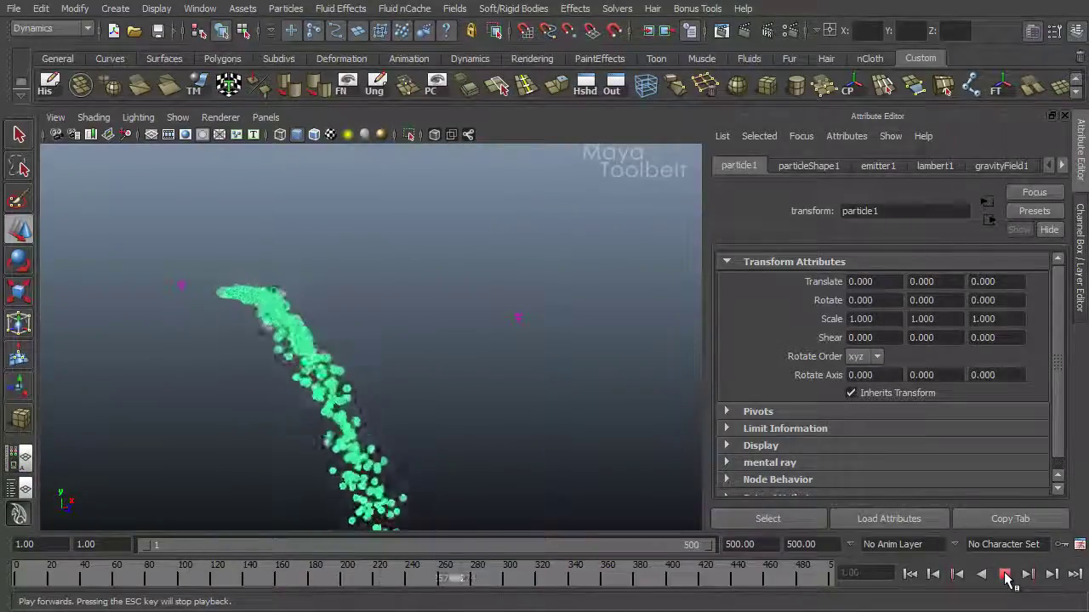
click(1004, 575)
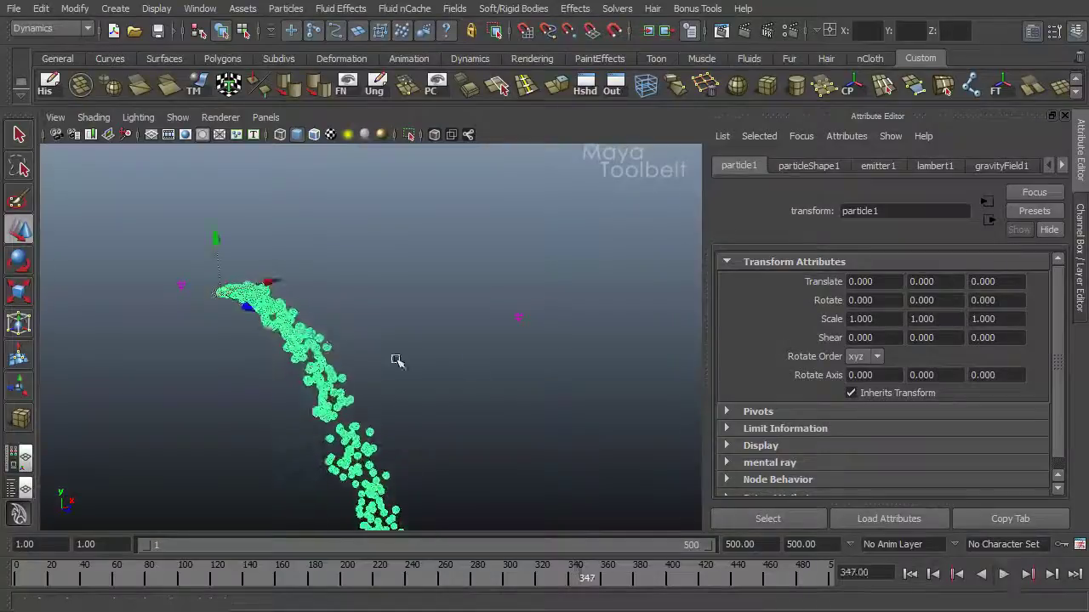
click(176, 278)
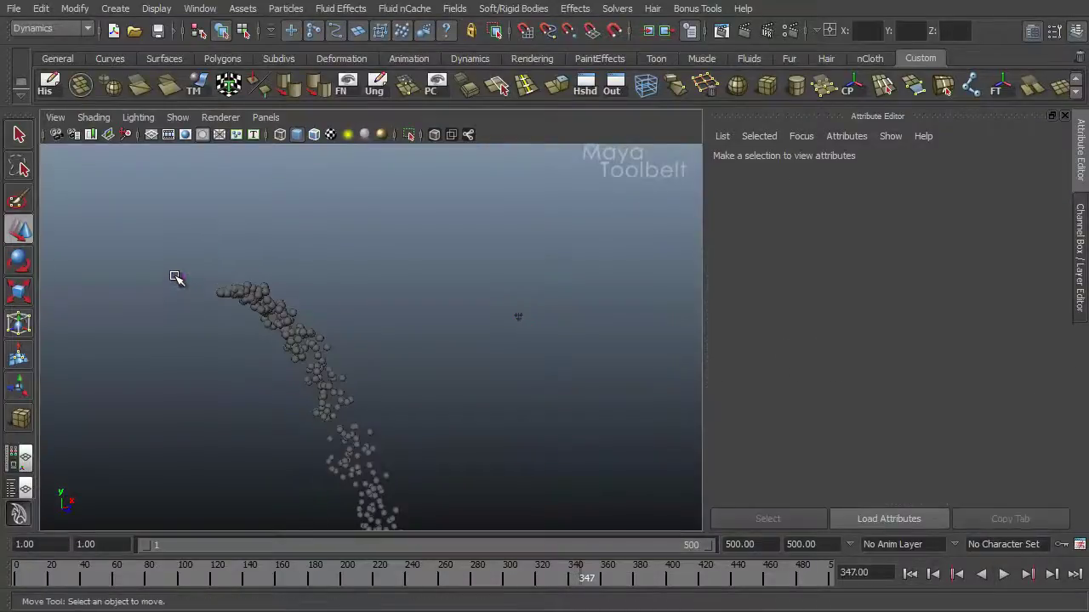
Step: Marquee-select gravityField2 in the viewport
drag(176, 278, 195, 298)
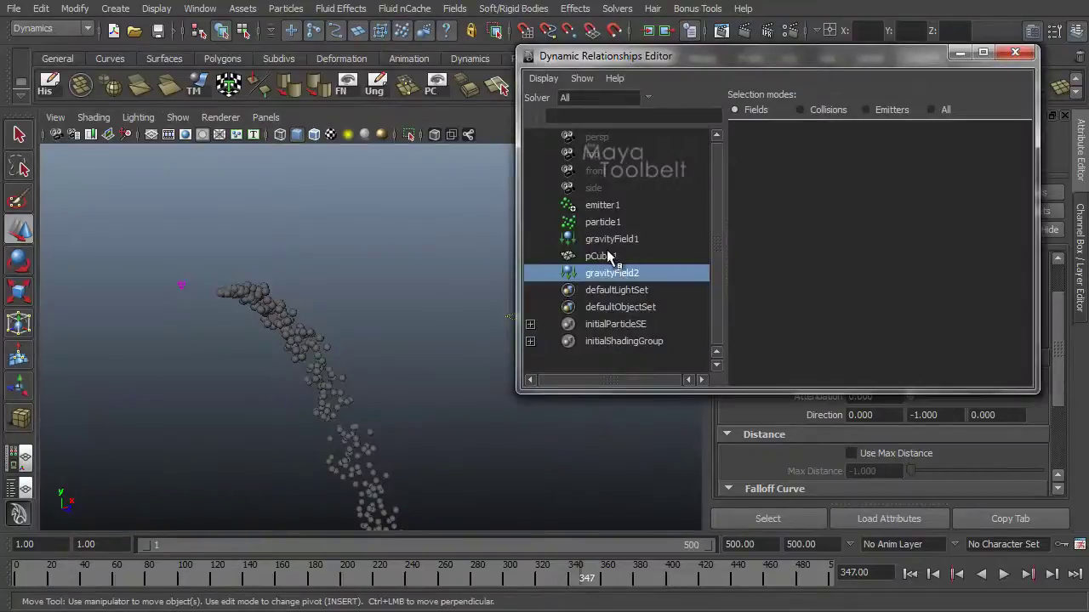
Step: Unlink gravityField1 from particle1, and link pCube1 to gravityField1 instead of gravityField2
click(614, 222)
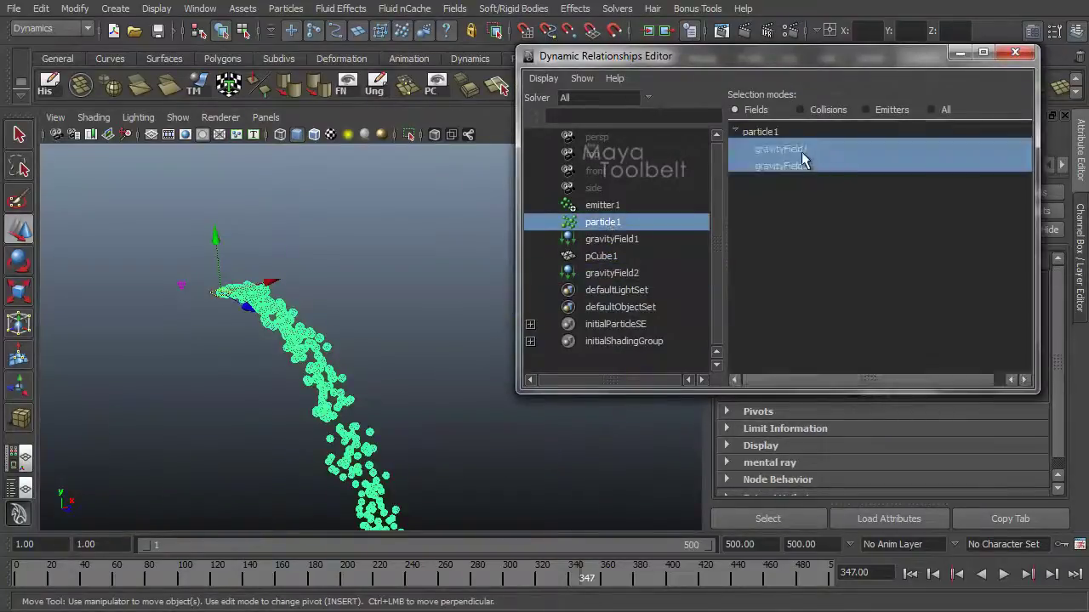
click(801, 151)
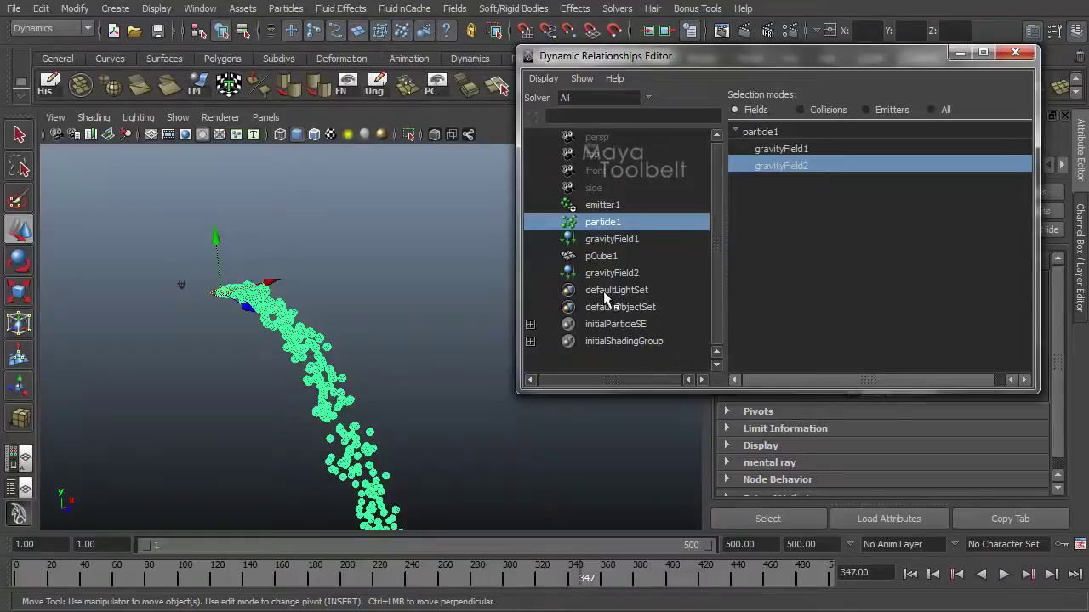
click(606, 256)
click(806, 149)
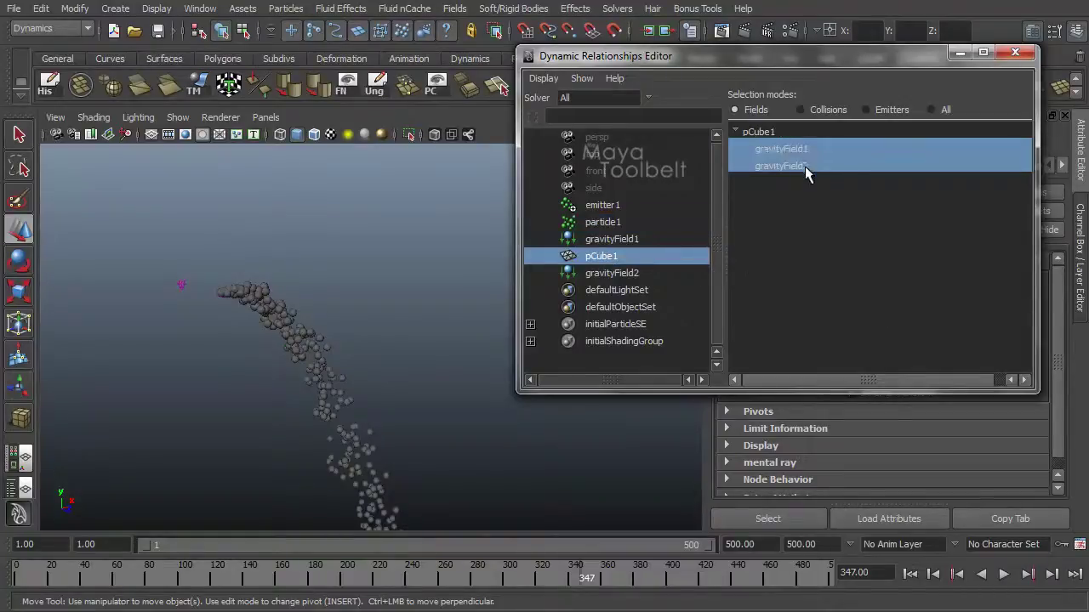
click(805, 167)
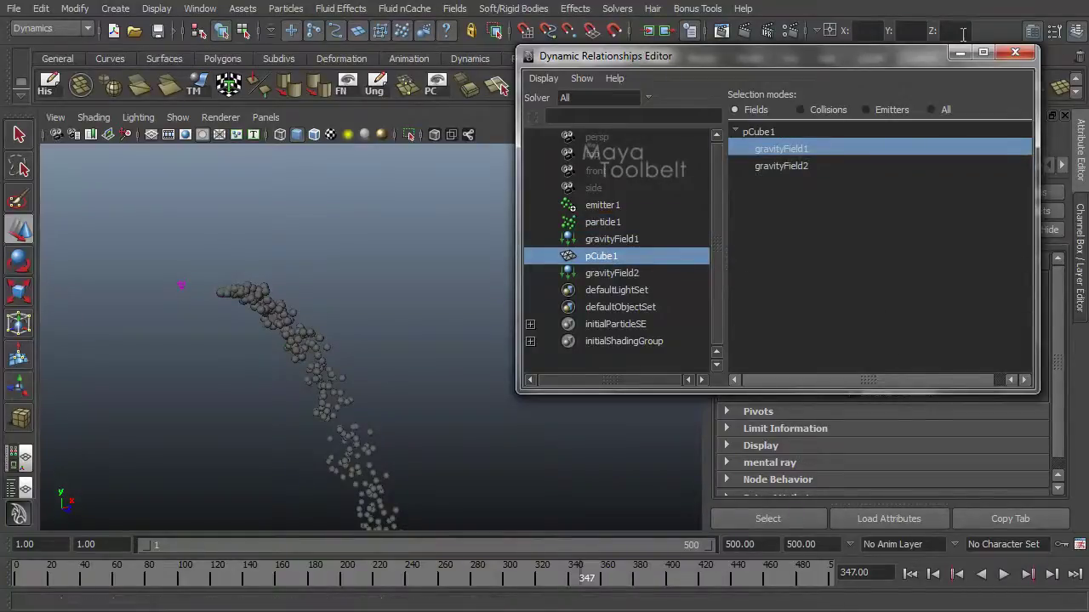
click(1015, 52)
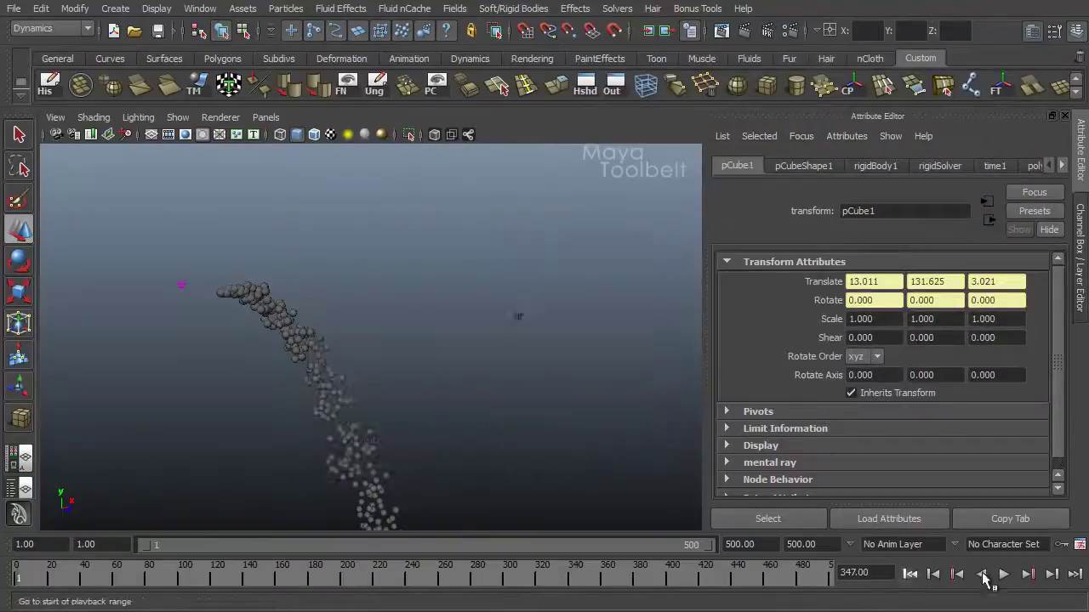
Step: Test-play the simulation, stopping at frame 482, then rewind to frame 1 and replay it briefly
click(1003, 575)
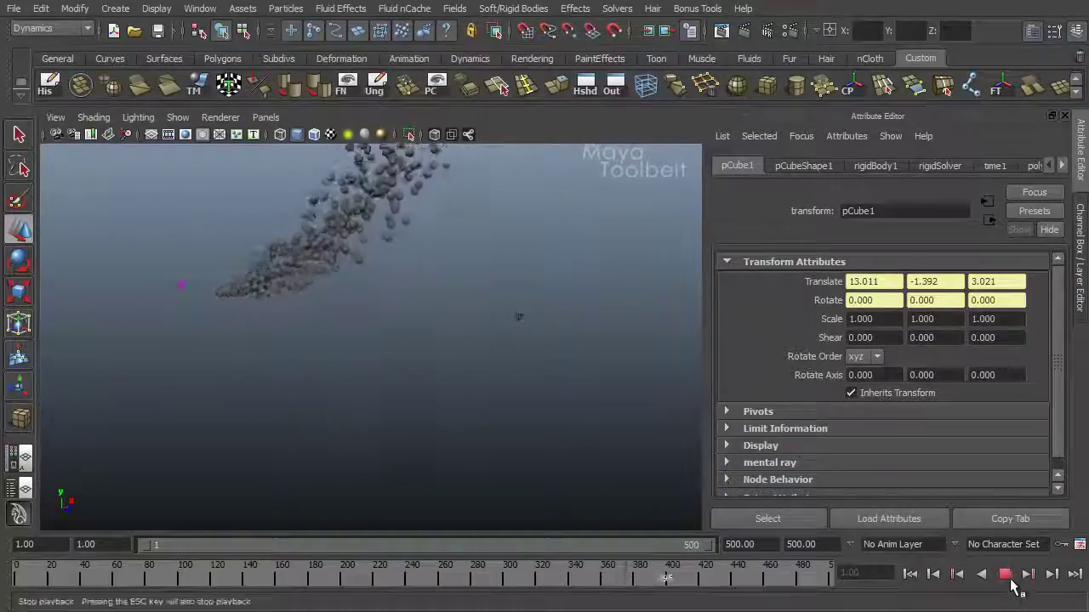
click(1005, 575)
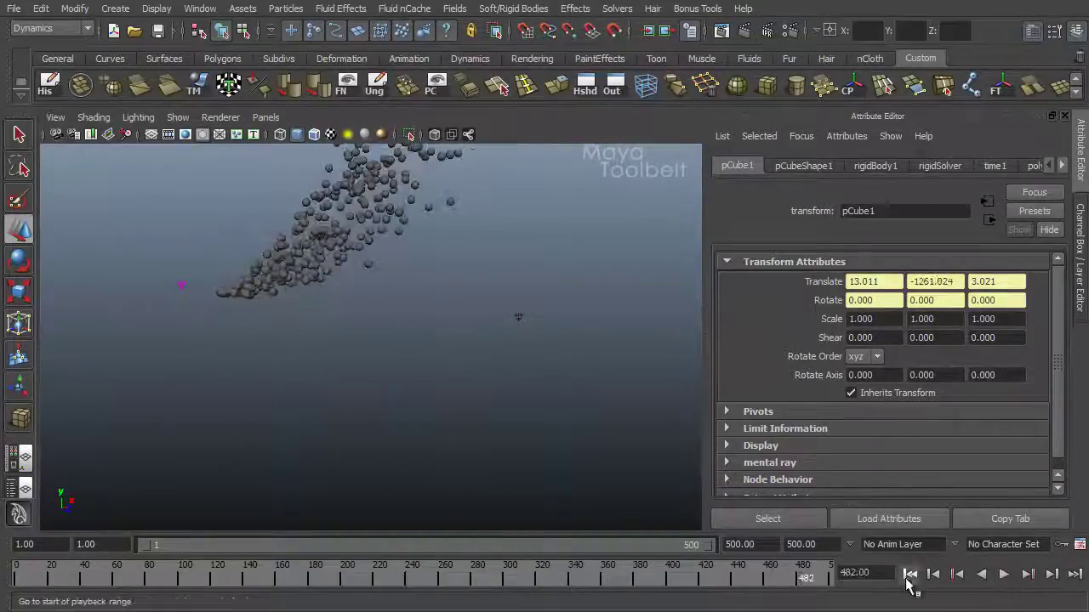
click(910, 575)
click(1004, 575)
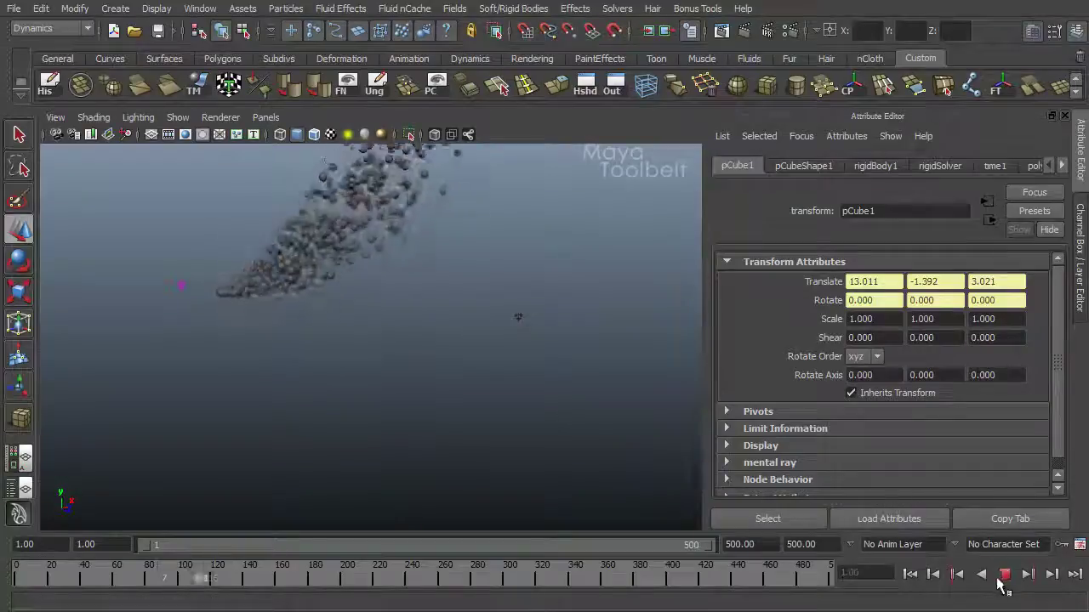
click(1005, 575)
Step: Rewind to frame 1 and set gravityField1's Magnitude to 2
click(909, 575)
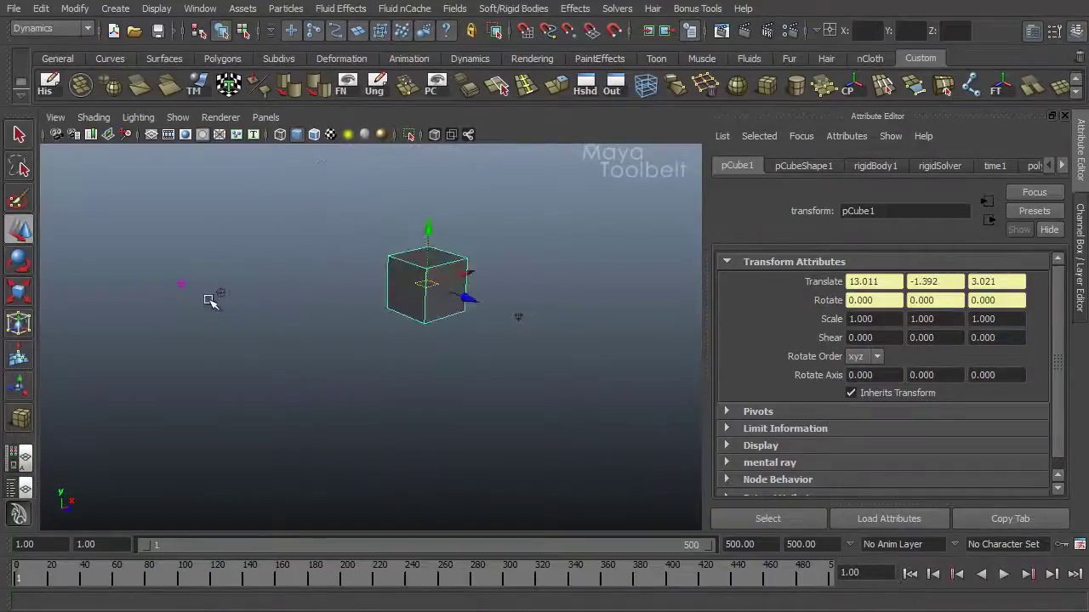
drag(163, 263, 196, 320)
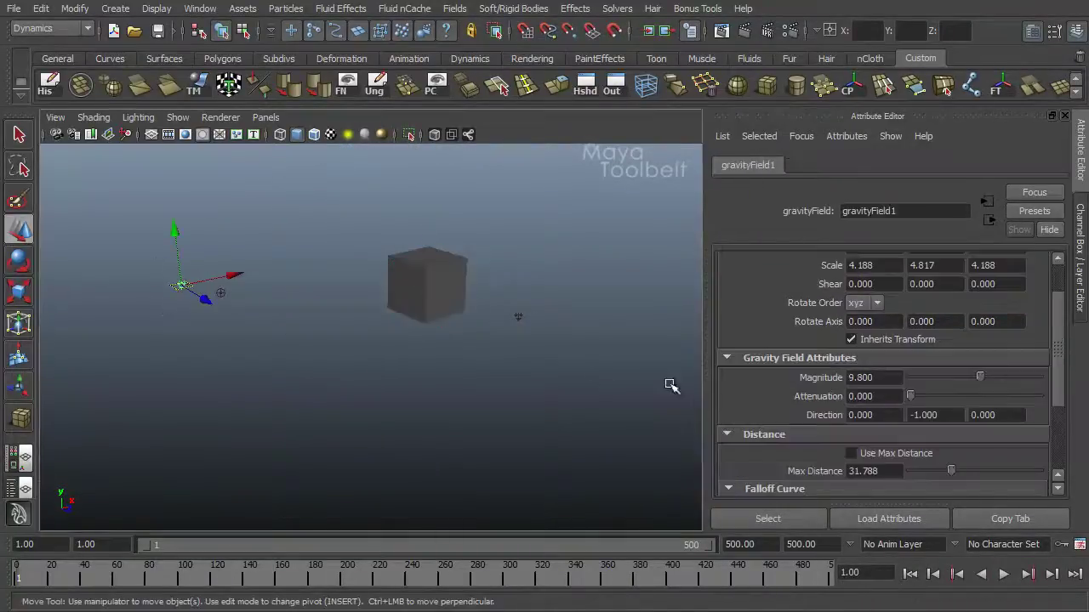
double_click(884, 378)
text(2)
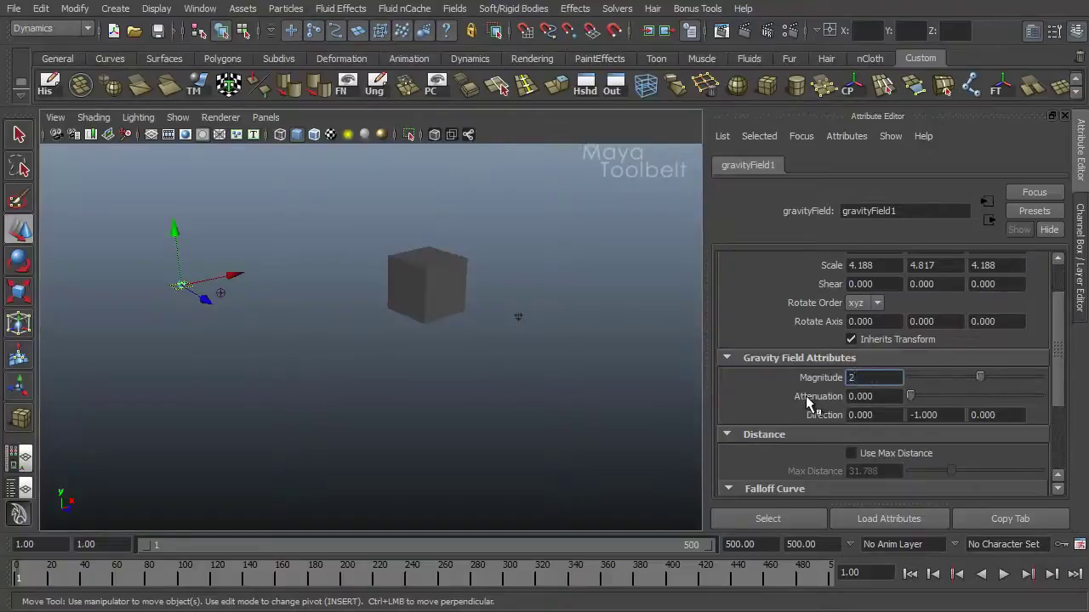
Step: Relink particle1 to both gravity fields and start the simulation playing
drag(505, 308, 573, 396)
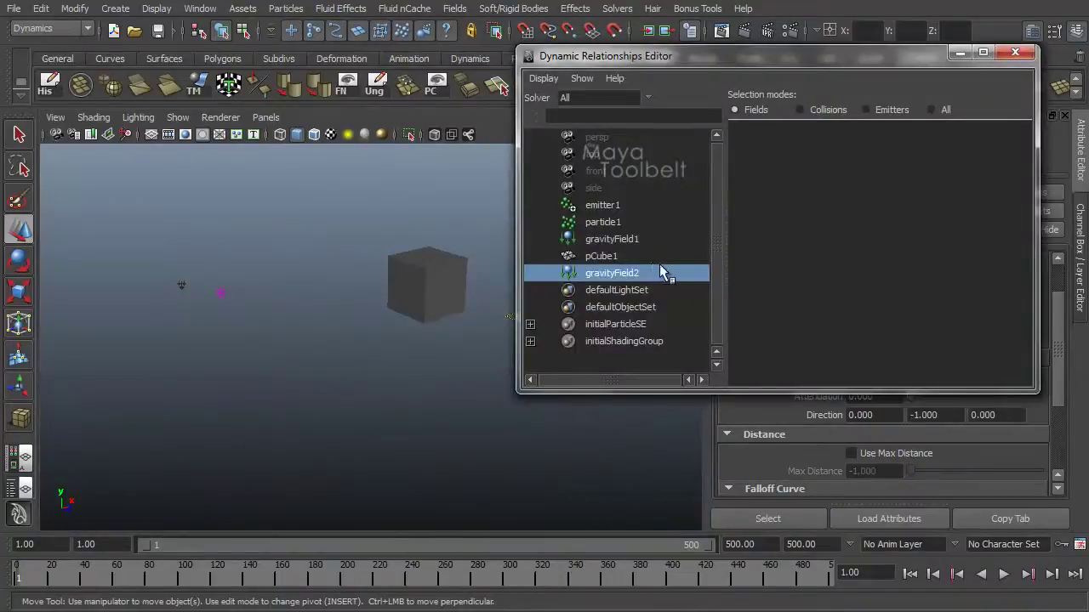
click(606, 223)
click(766, 166)
click(800, 149)
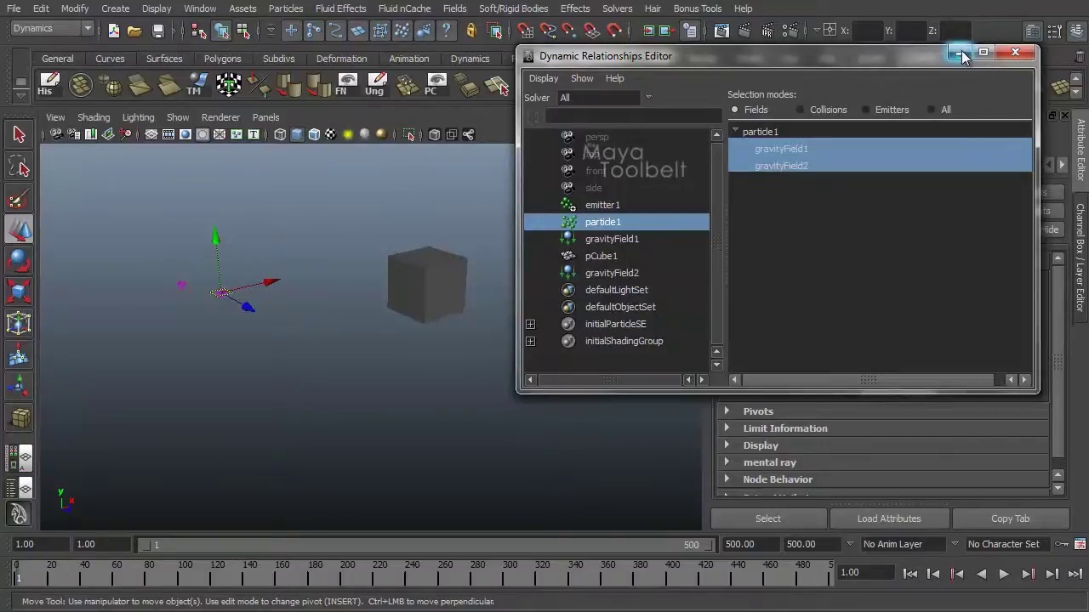
click(959, 53)
click(1004, 575)
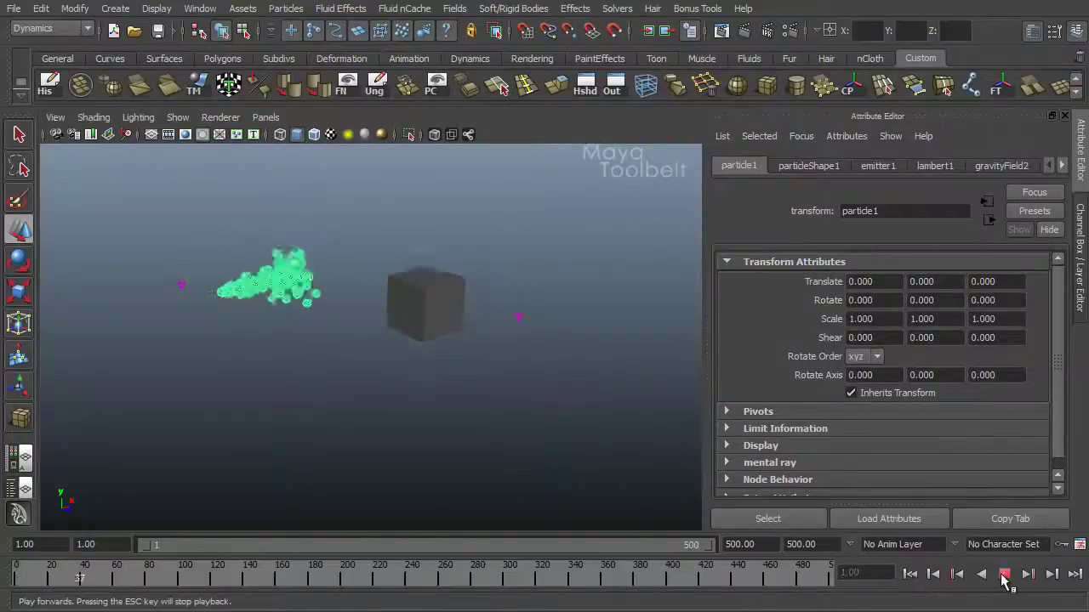
Step: Orbit the view around the spreading particle cloud while playback runs
alt+drag(554, 347, 598, 326)
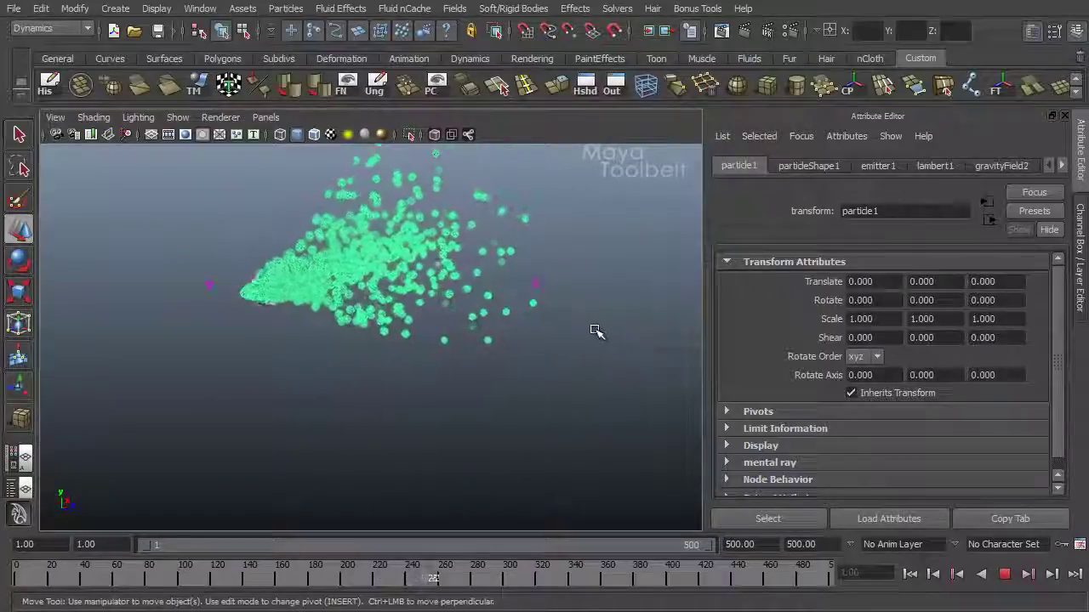